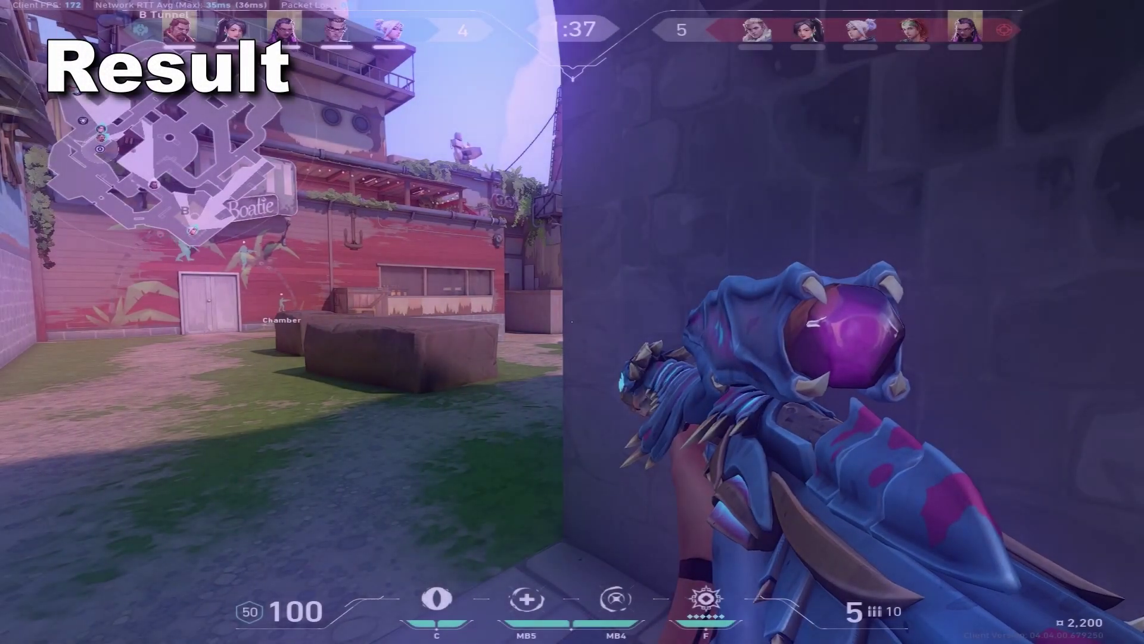
# Drag 'after dark (edit audio).mp3' onto the empty timeline to create Timeline 1 with it on A1
pyautogui.rightClick(572, 322)
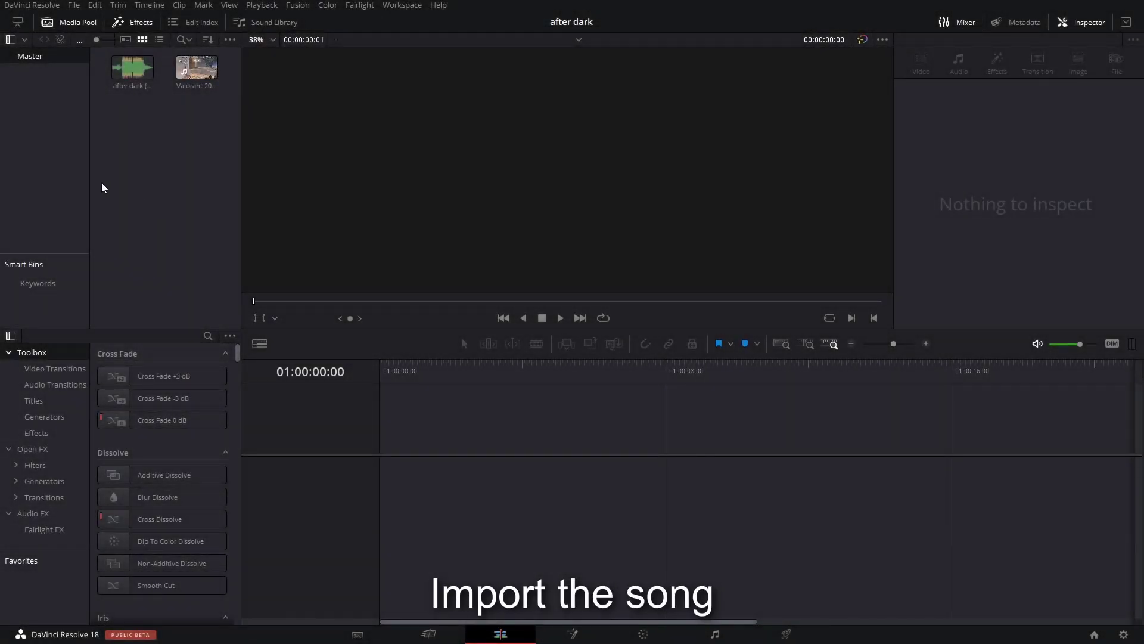
pyautogui.moveTo(124, 81); pyautogui.dragTo(383, 523)
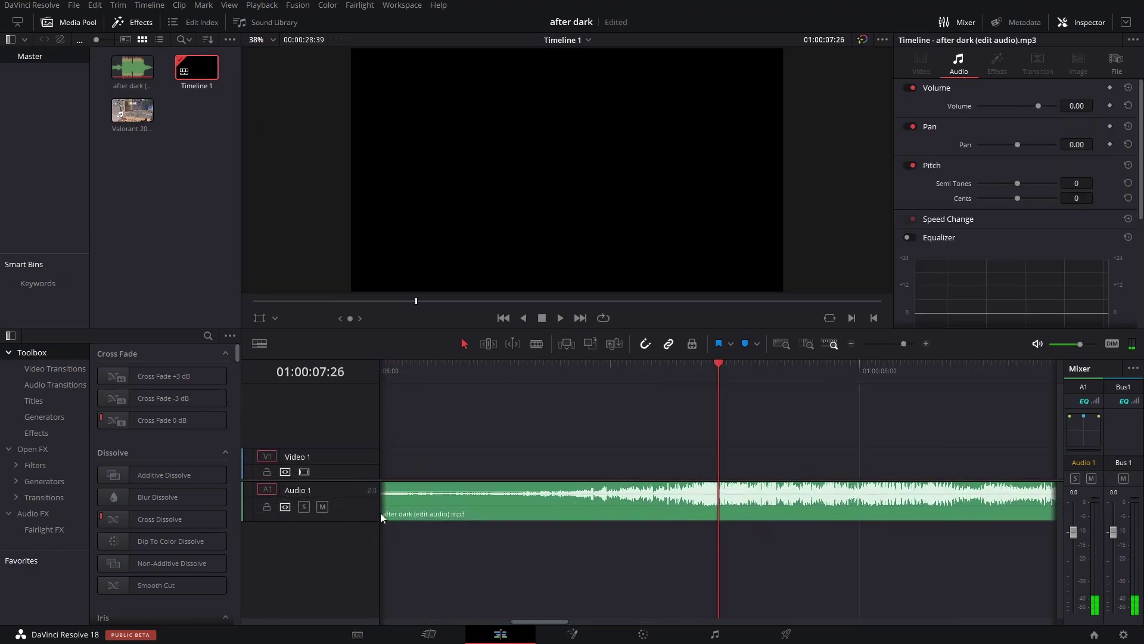
# Drop a marker on the first beat of the song and check it by zooming the timeline
pyautogui.click(596, 373)
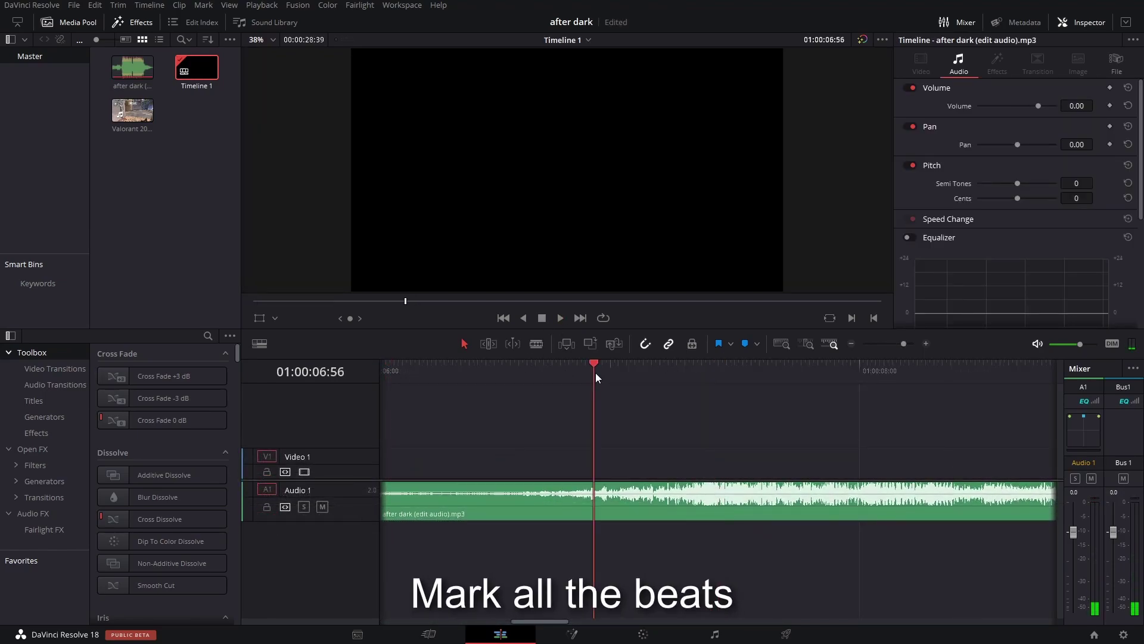
pyautogui.click(560, 318)
pyautogui.press('m')
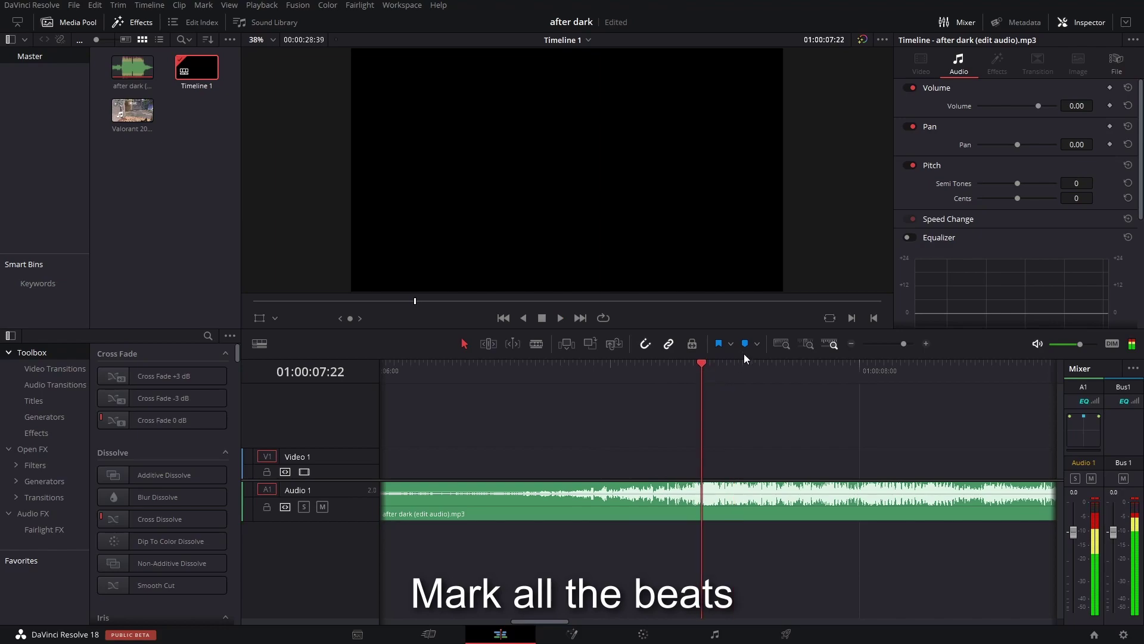
pyautogui.press('space')
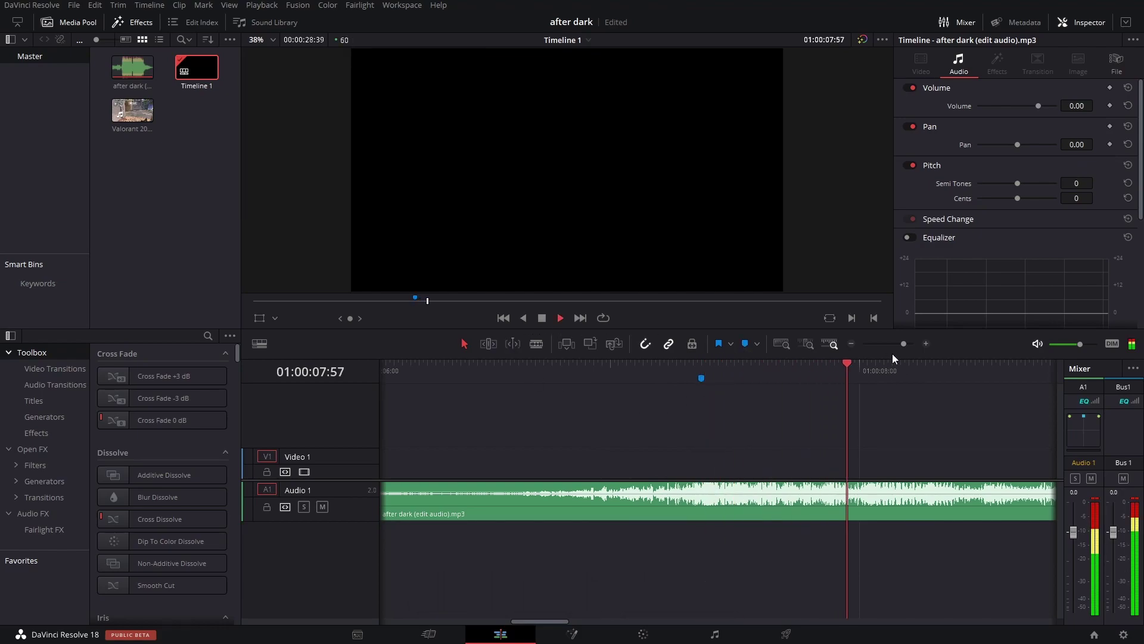
pyautogui.click(897, 344)
pyautogui.click(671, 378)
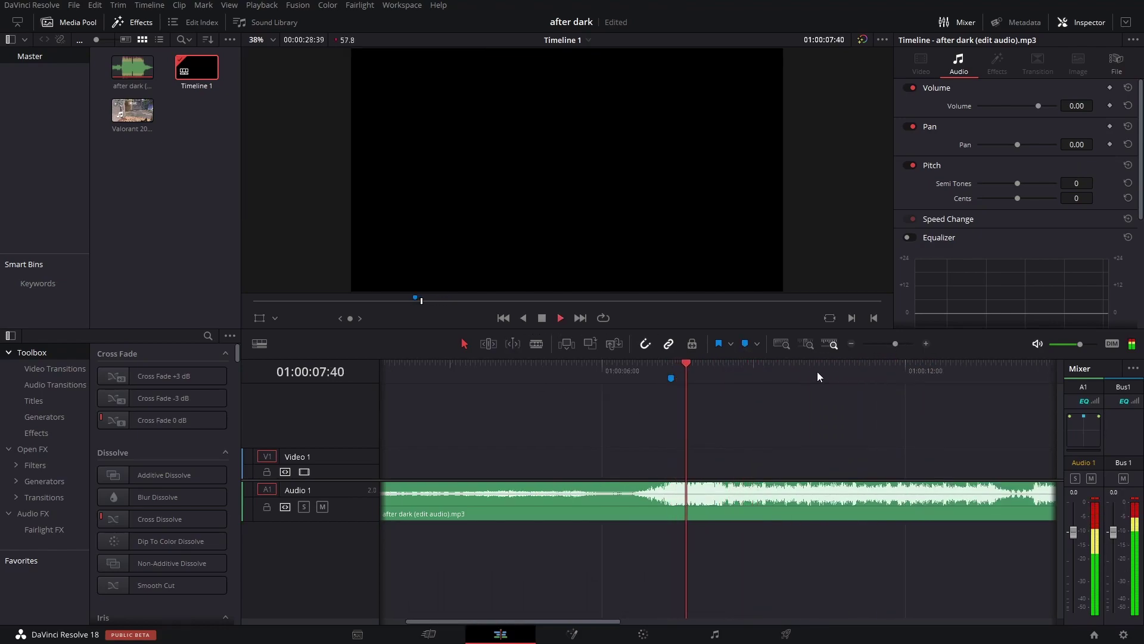
pyautogui.press('space')
pyautogui.click(904, 344)
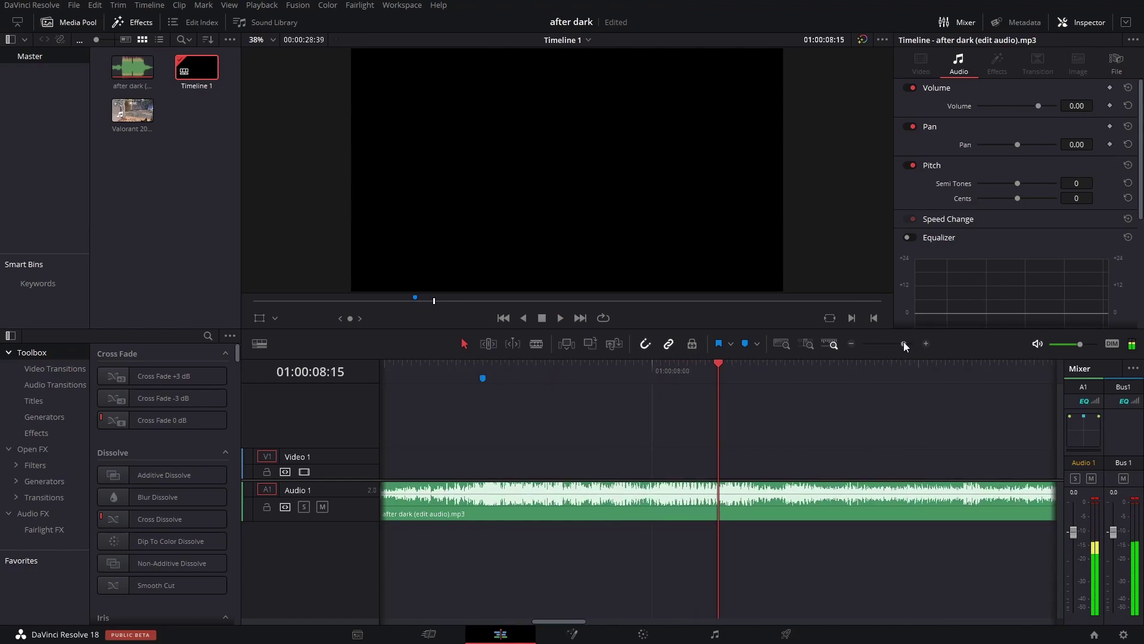
# Mark the next four beats of the song during playback
pyautogui.click(747, 346)
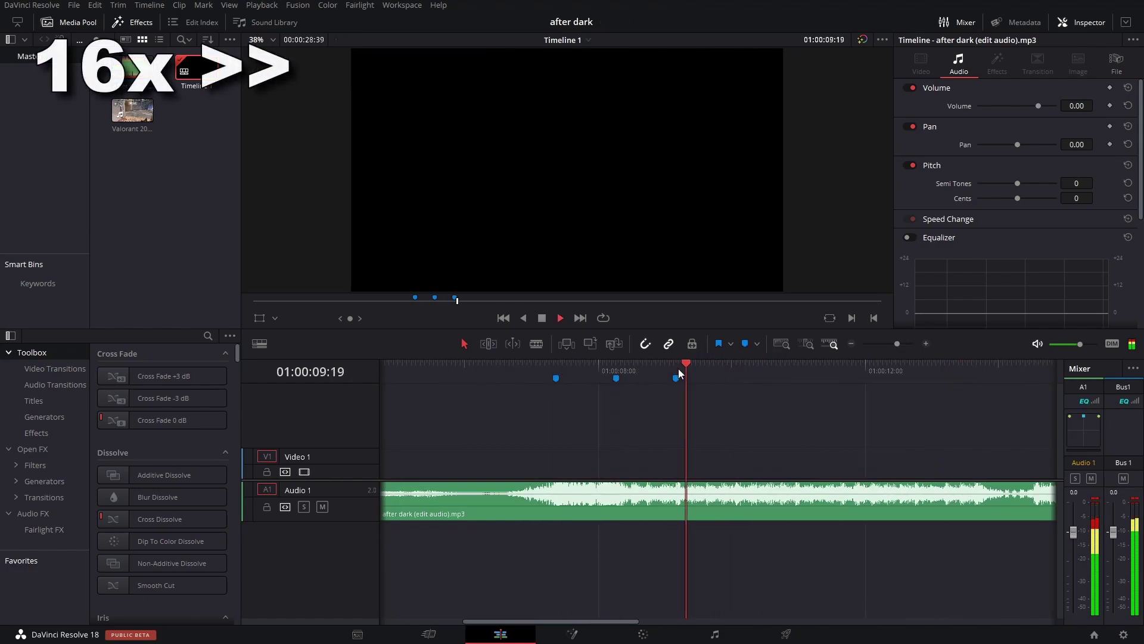
pyautogui.press('m')
pyautogui.press('m')
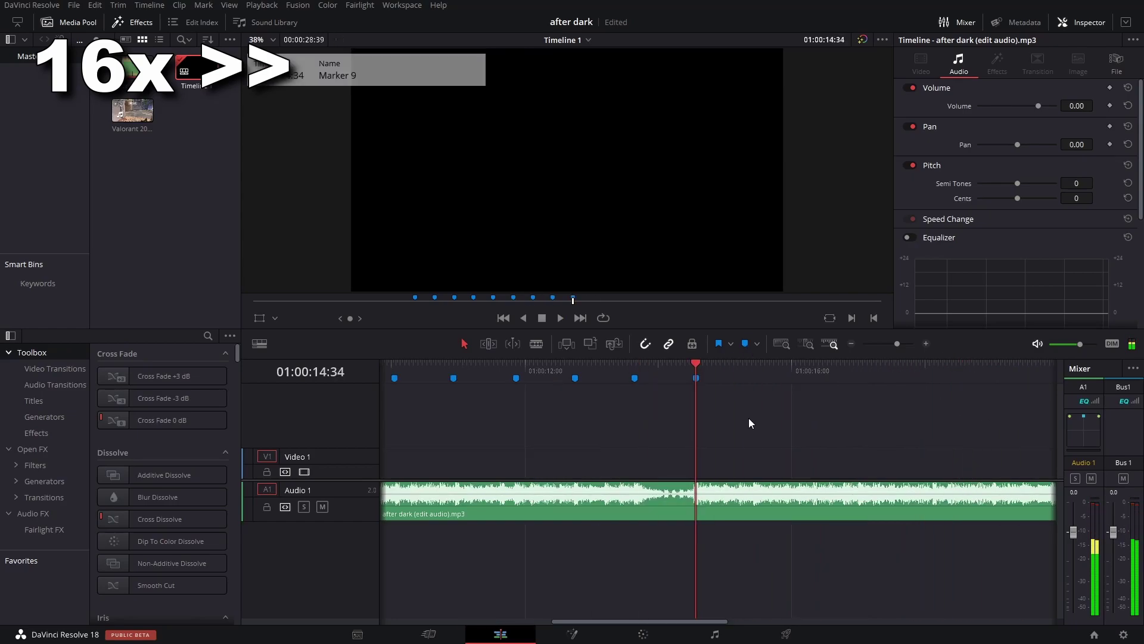
pyautogui.press('m')
pyautogui.press('m')
pyautogui.press('m')
pyautogui.press('m')
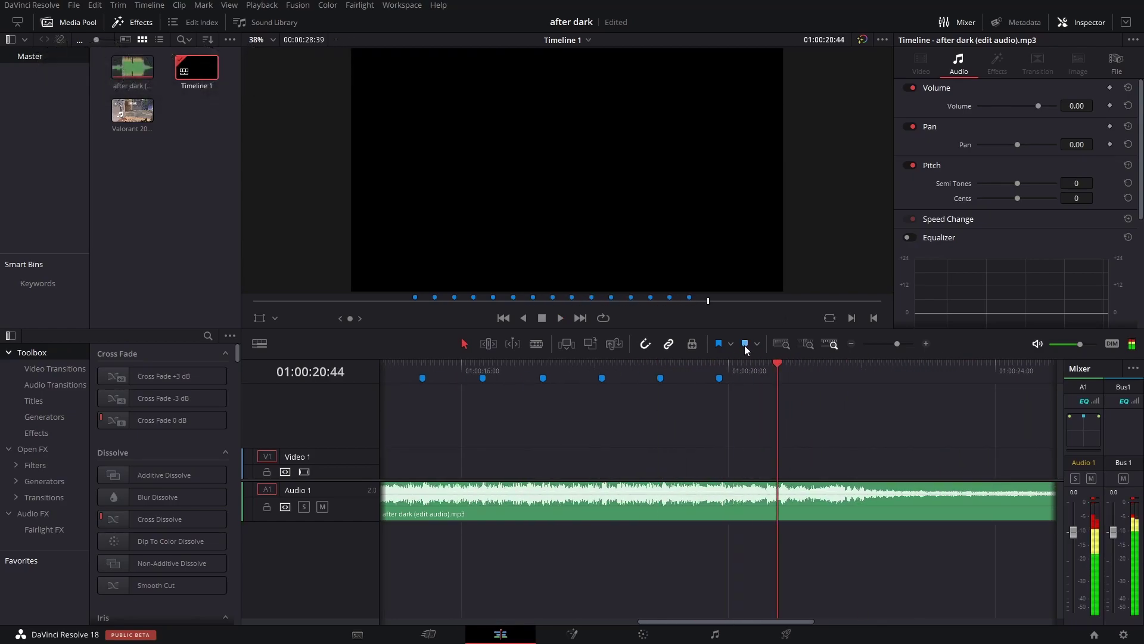
pyautogui.click(745, 346)
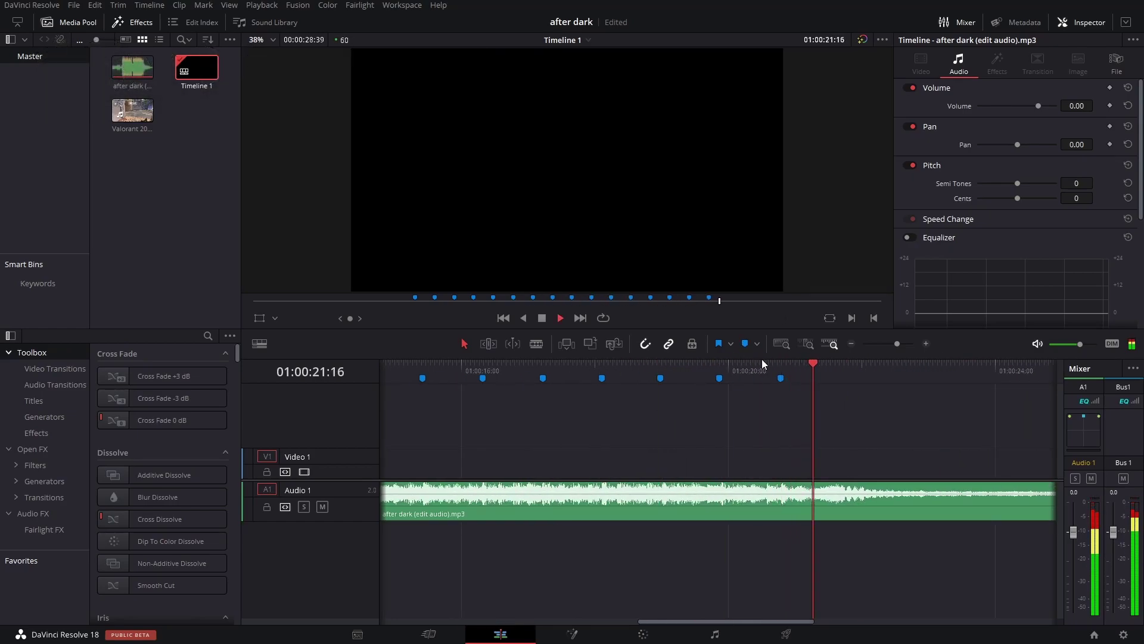
# Add one more beat marker after the last one, then add the Valorant gameplay clip to the timeline
pyautogui.click(777, 367)
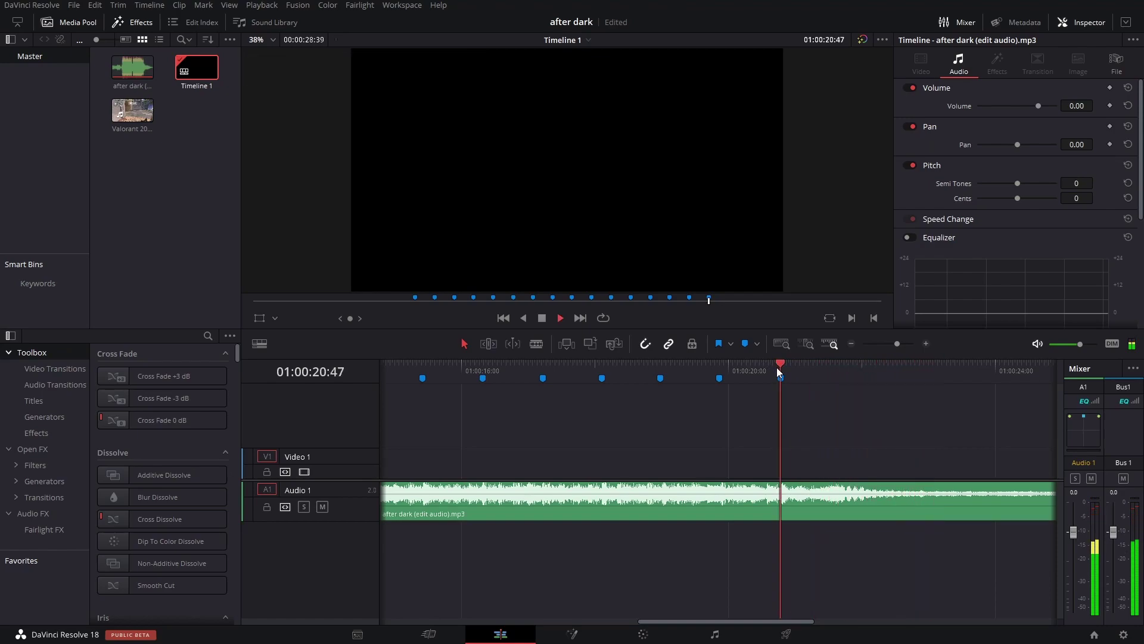
pyautogui.press('space')
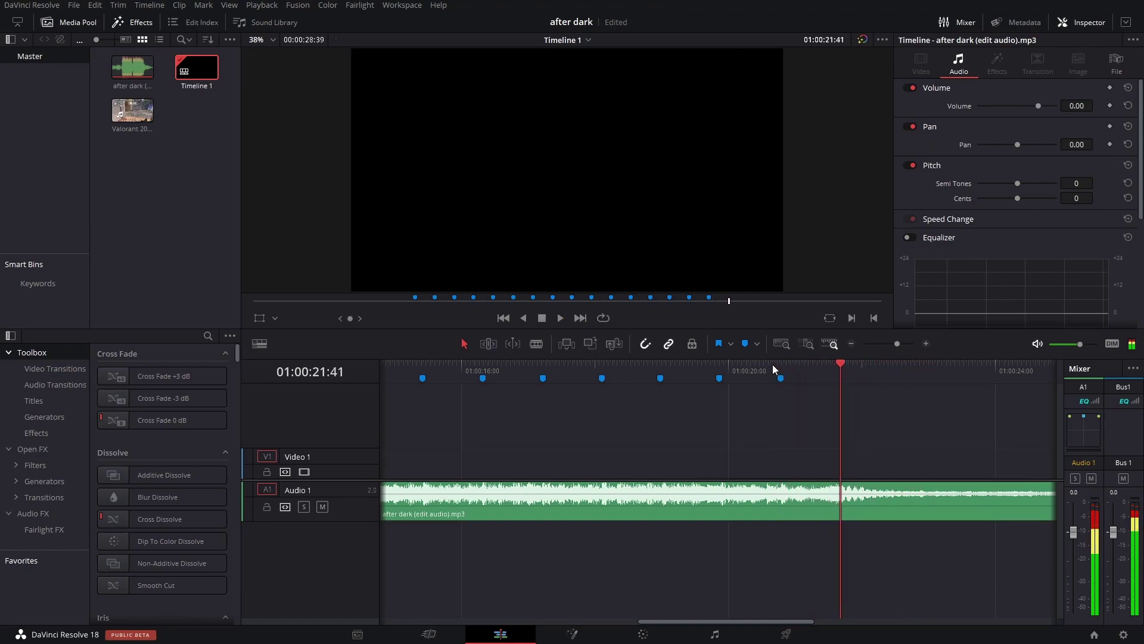
pyautogui.click(745, 345)
pyautogui.press('space')
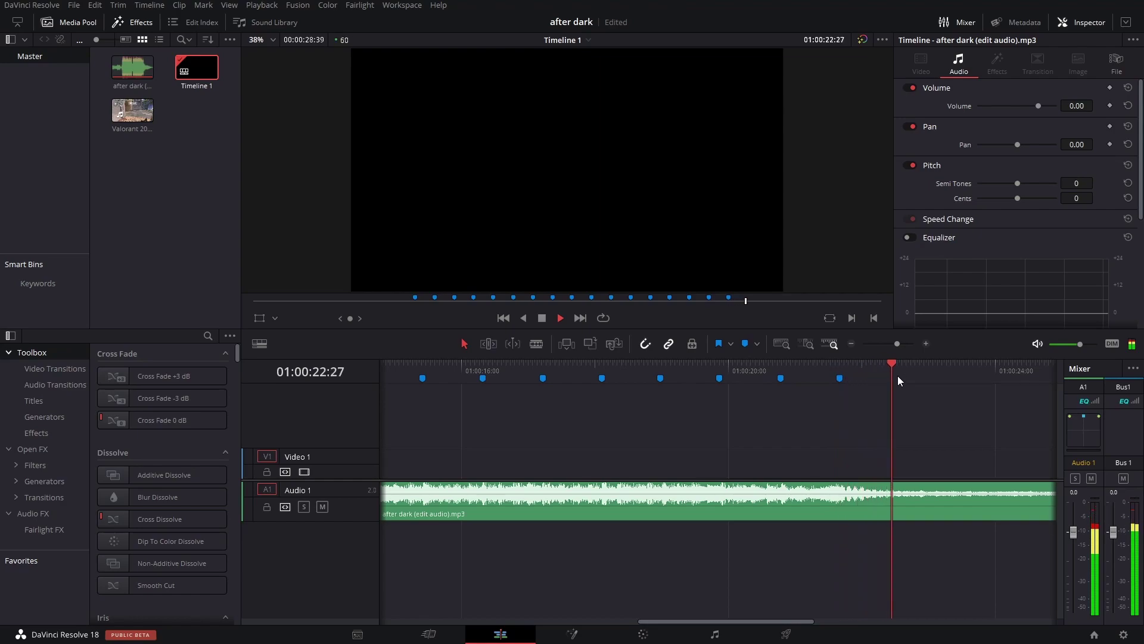
pyautogui.click(892, 345)
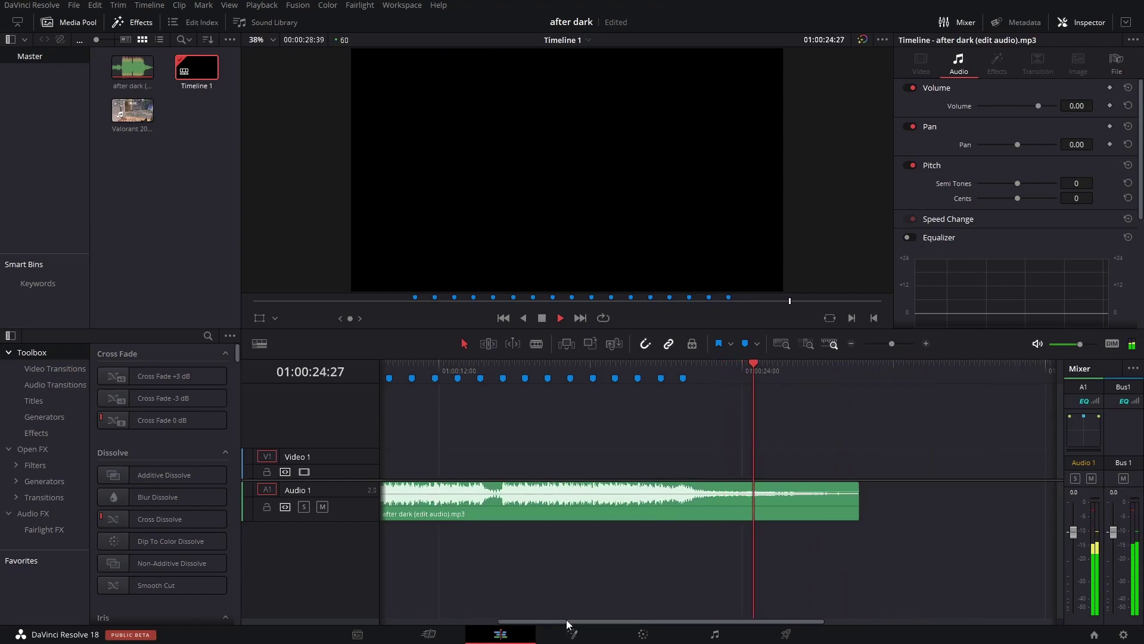
pyautogui.moveTo(132, 110)
pyautogui.mouseDown()
pyautogui.moveTo(267, 239)
pyautogui.moveTo(387, 467)
pyautogui.moveTo(387, 447)
pyautogui.mouseUp()
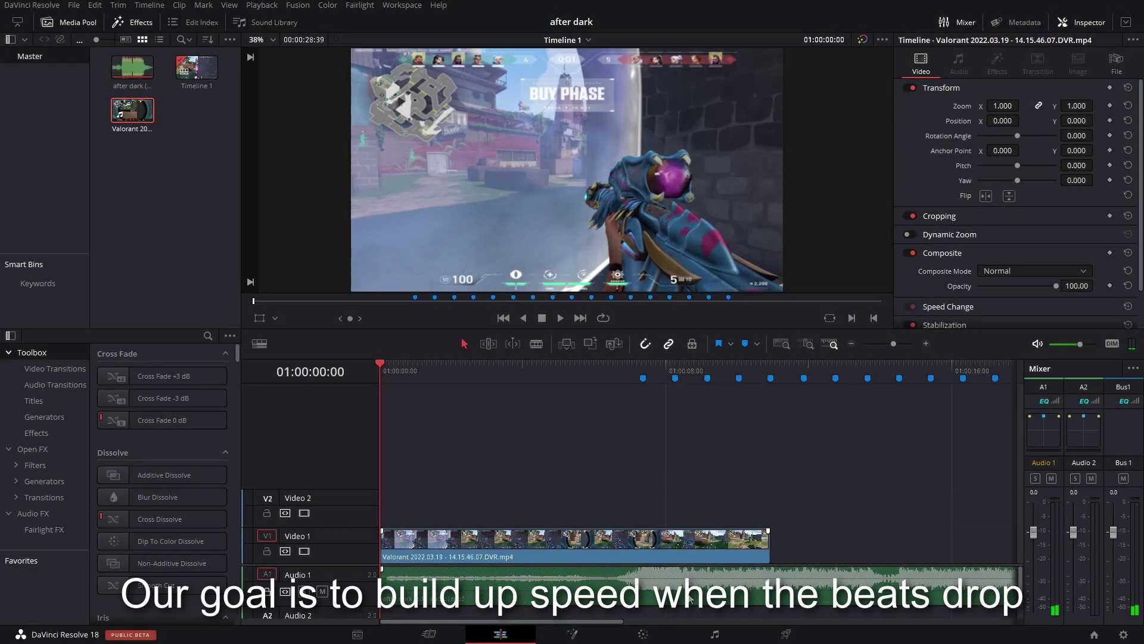
# Select the Valorant clip on Video 1 and show its Retime Controls with Ctrl+R, reading 100%
pyautogui.click(691, 600)
pyautogui.click(623, 549)
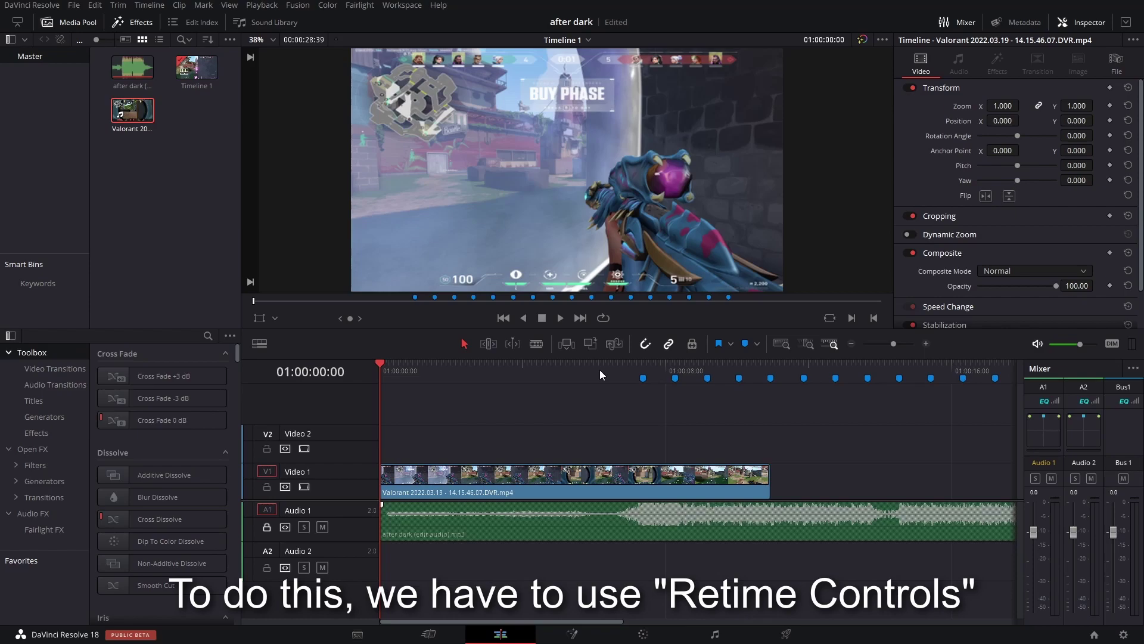
pyautogui.click(655, 472)
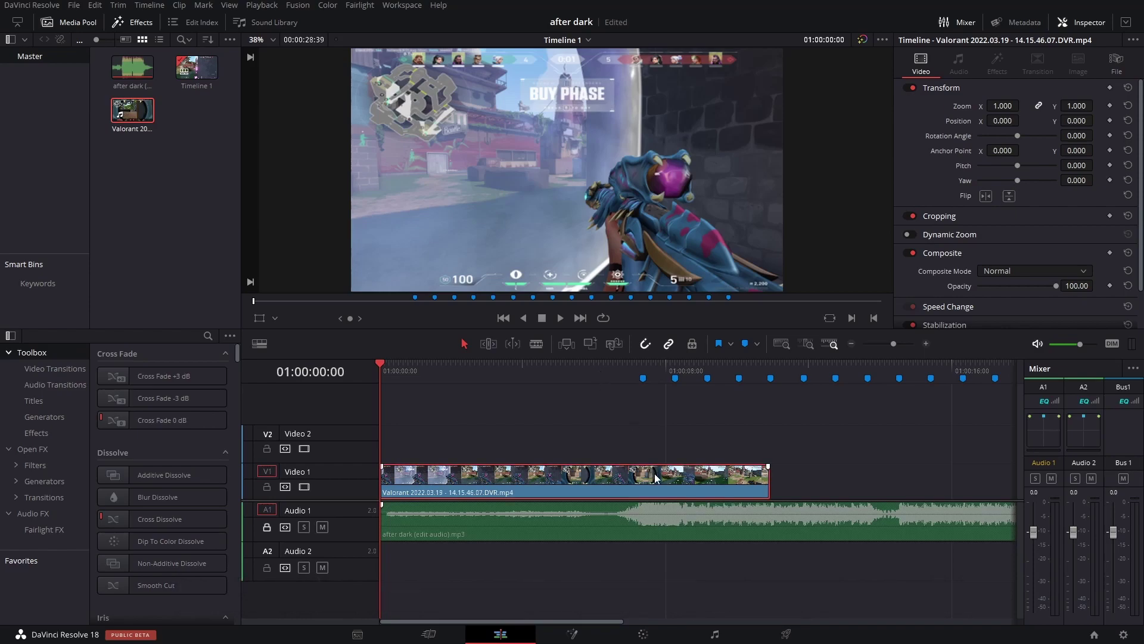
pyautogui.hotkey('ctrl', 'r')
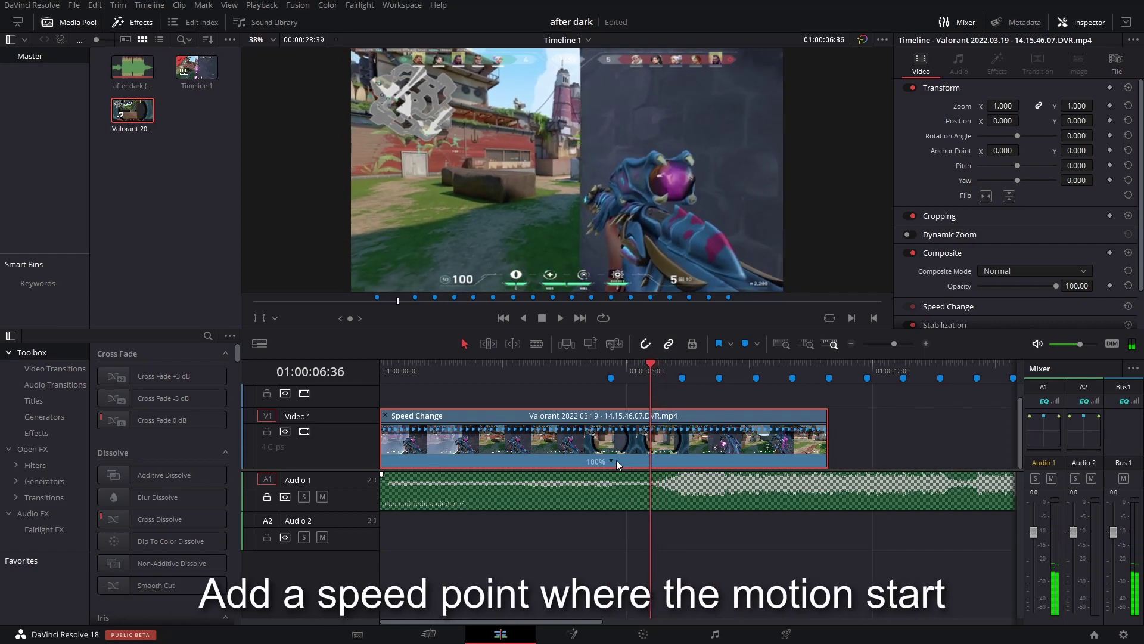
# Add a speed point at the playhead and set the section after it to 200%
pyautogui.click(614, 462)
pyautogui.click(635, 477)
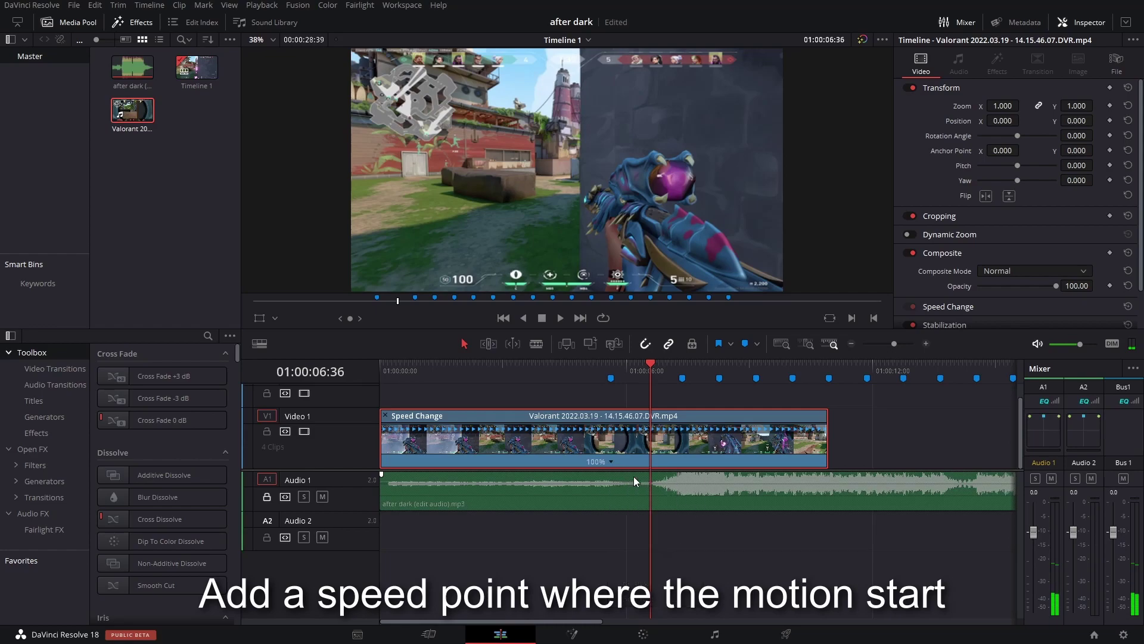
pyautogui.click(746, 466)
pyautogui.moveTo(792, 506)
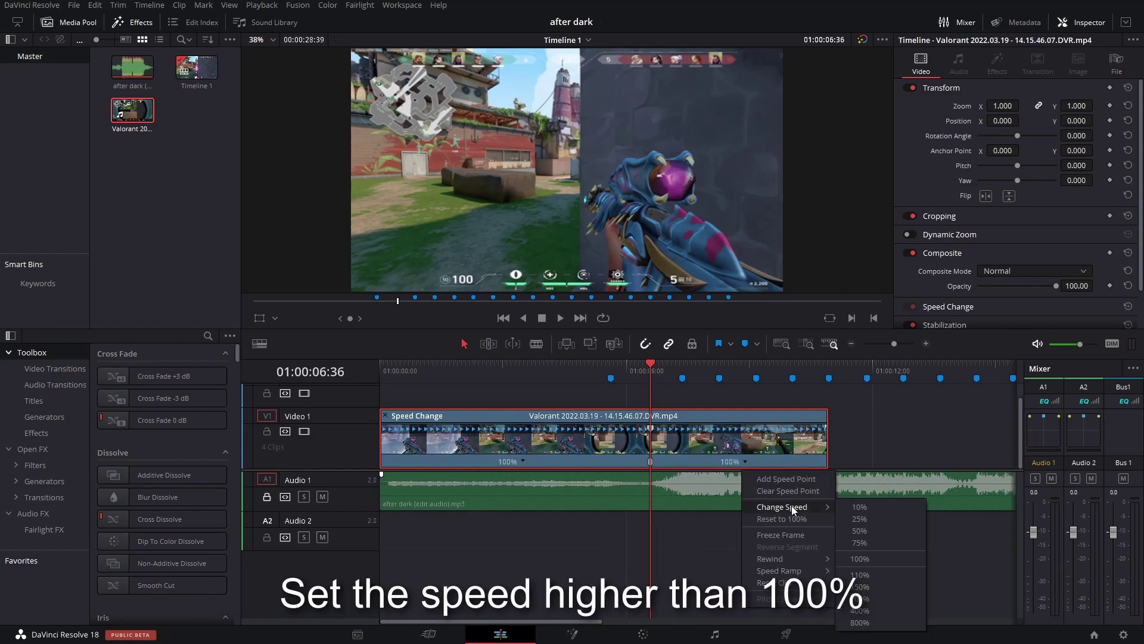
pyautogui.click(877, 598)
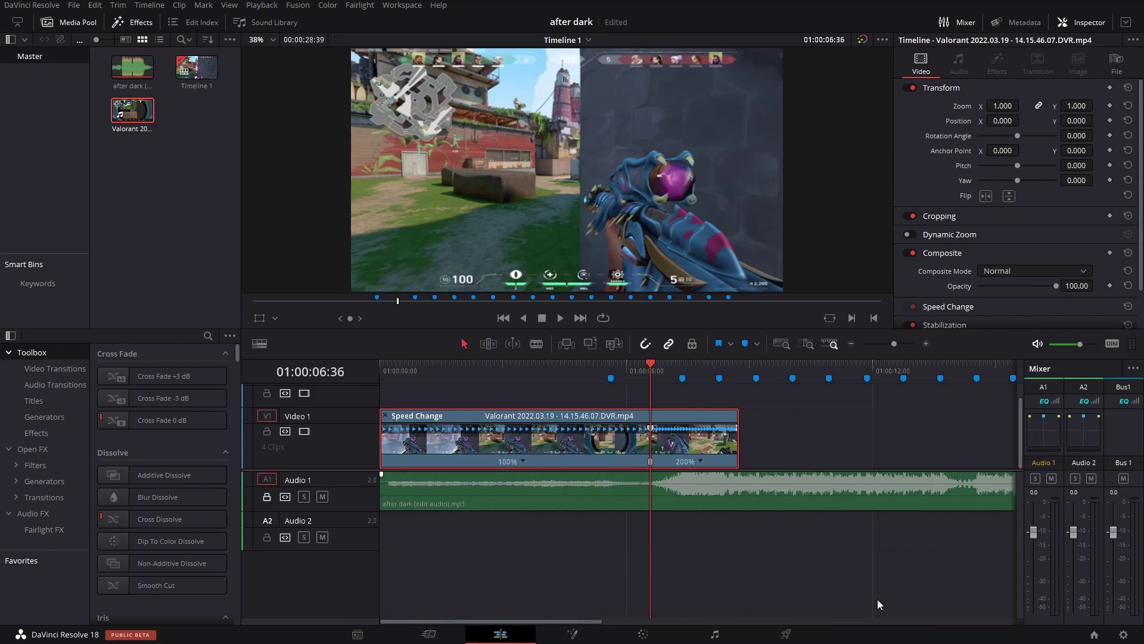
# A few frames later, add a second speed point and return that section to 100%
pyautogui.press('Right')
pyautogui.press('Right')
pyautogui.press('Right')
pyautogui.press('Right')
pyautogui.press('Right')
pyautogui.press('Right')
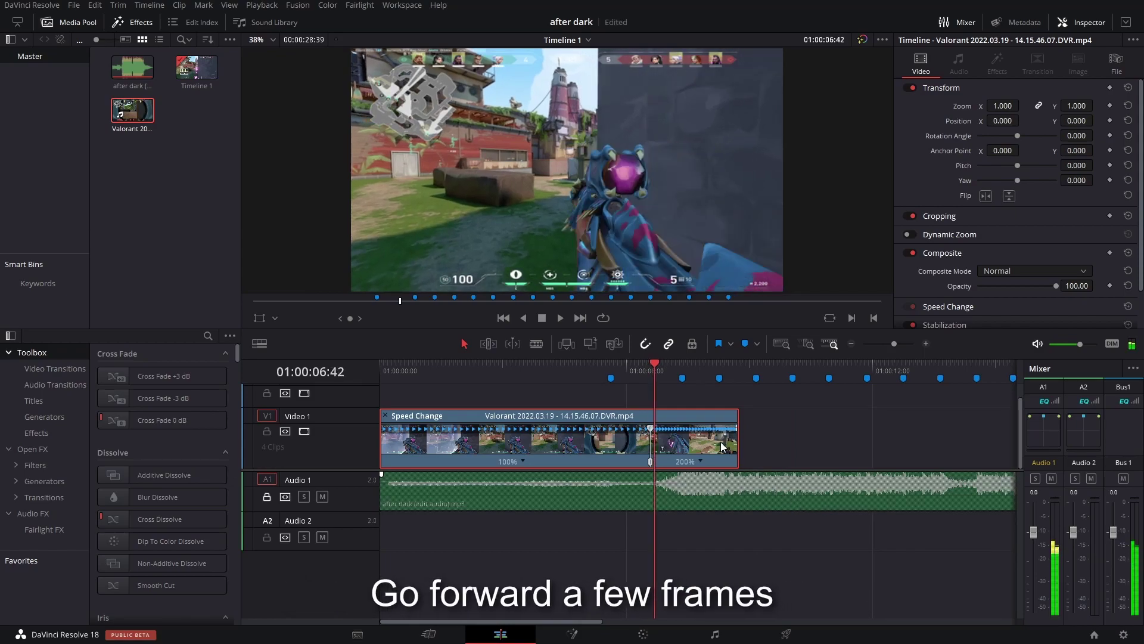
pyautogui.press('Right')
pyautogui.click(706, 462)
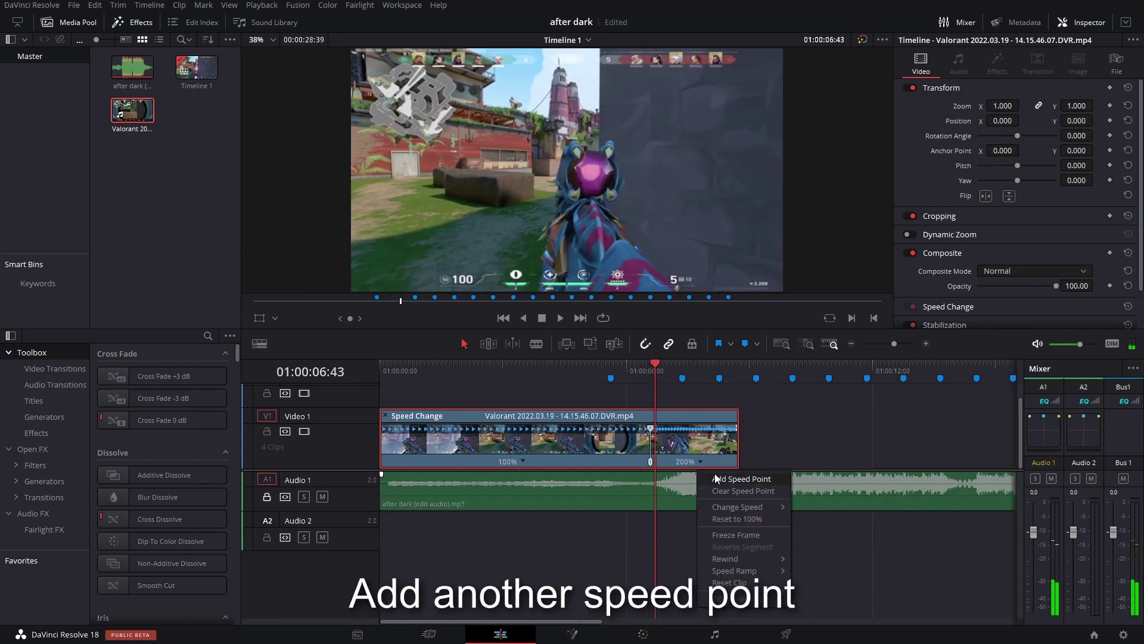
pyautogui.click(714, 473)
pyautogui.click(703, 465)
pyautogui.moveTo(736, 508)
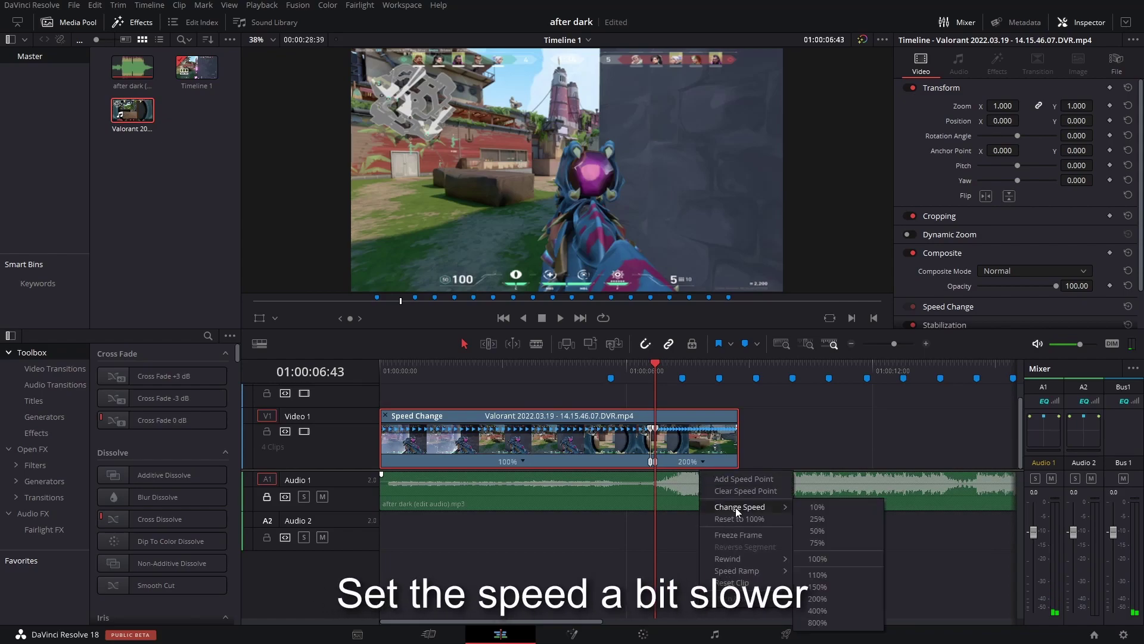
pyautogui.click(840, 557)
# Advance the playhead and add a third speed point to start the final slow section
pyautogui.press('space')
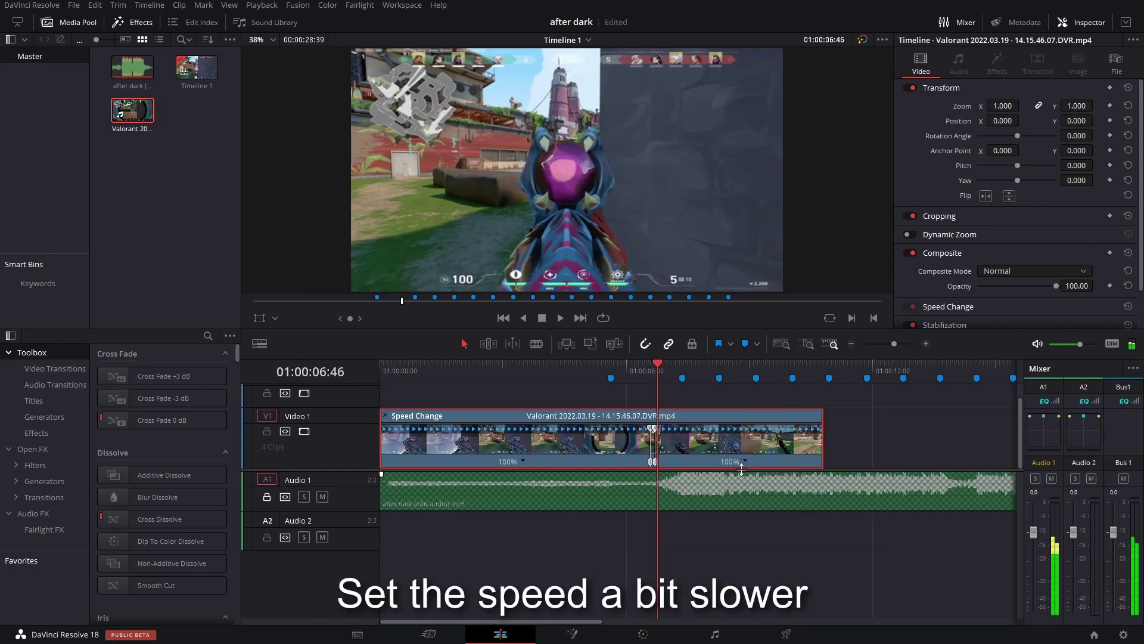
pyautogui.click(744, 464)
pyautogui.click(762, 479)
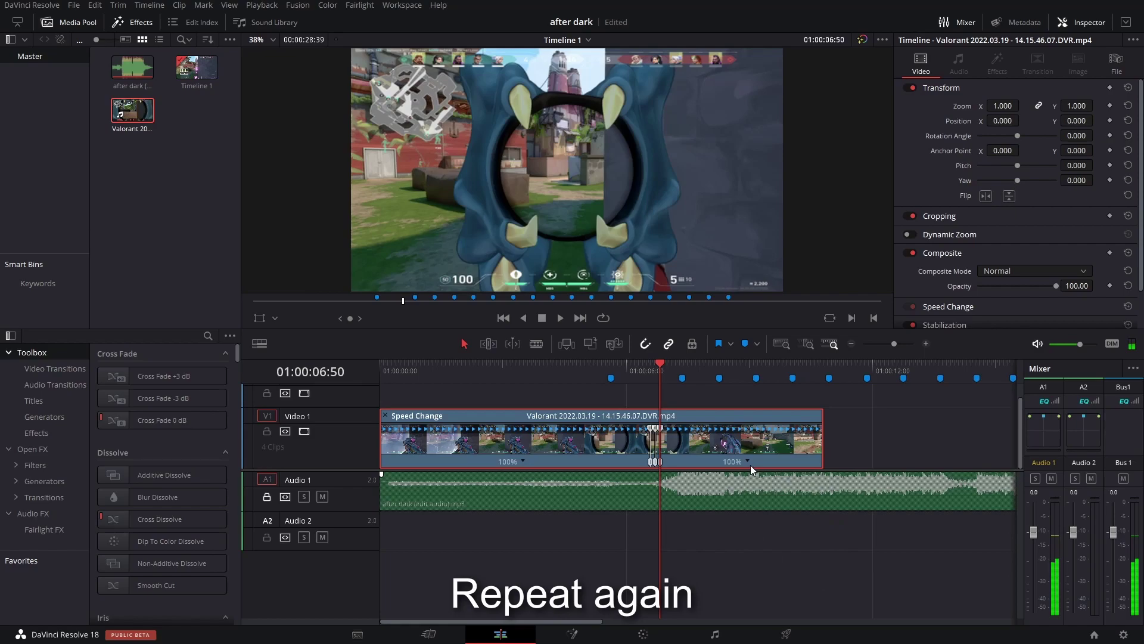
pyautogui.click(748, 464)
pyautogui.moveTo(798, 507)
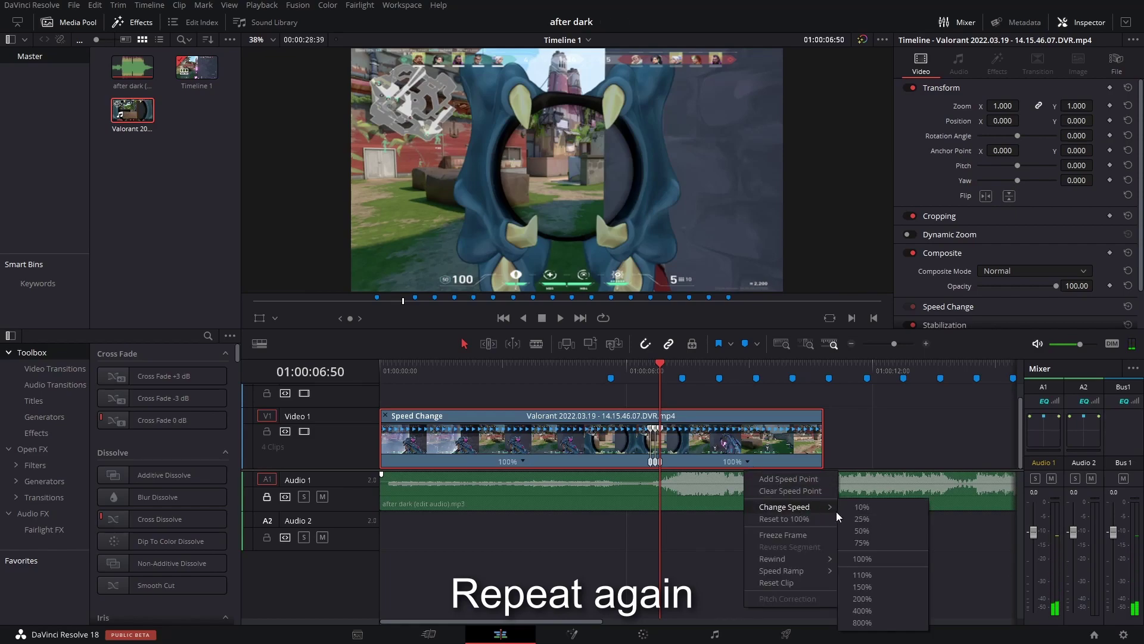
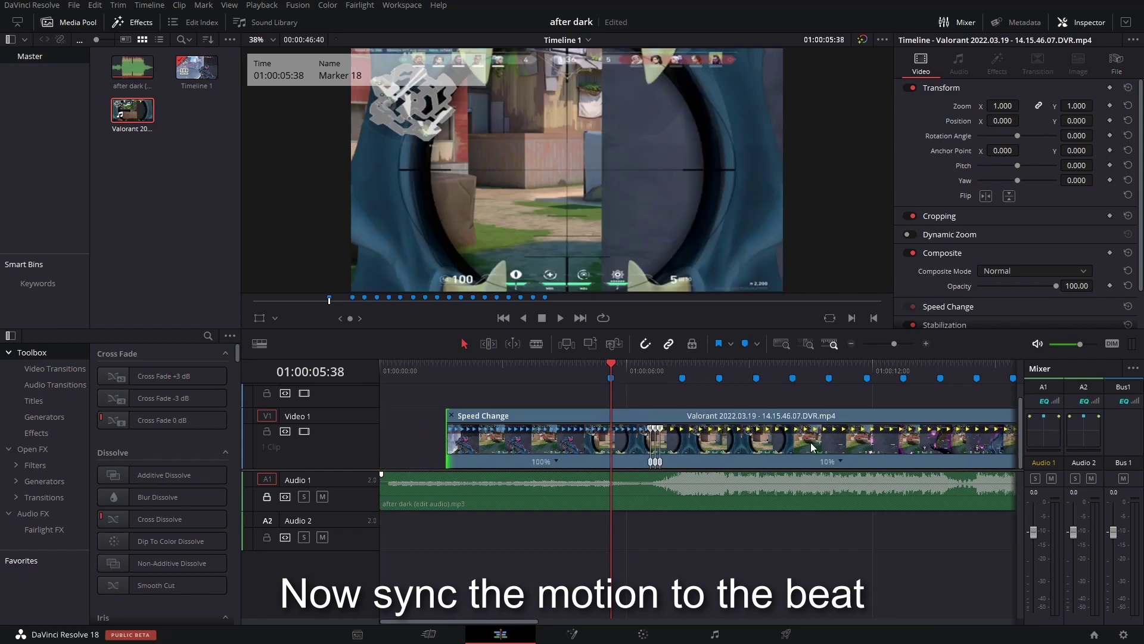
# Nudge the 10% slow-motion speed point slightly left, then play it back against the beat
pyautogui.moveTo(767, 446); pyautogui.dragTo(760, 445)
pyautogui.click(549, 368)
pyautogui.press('space')
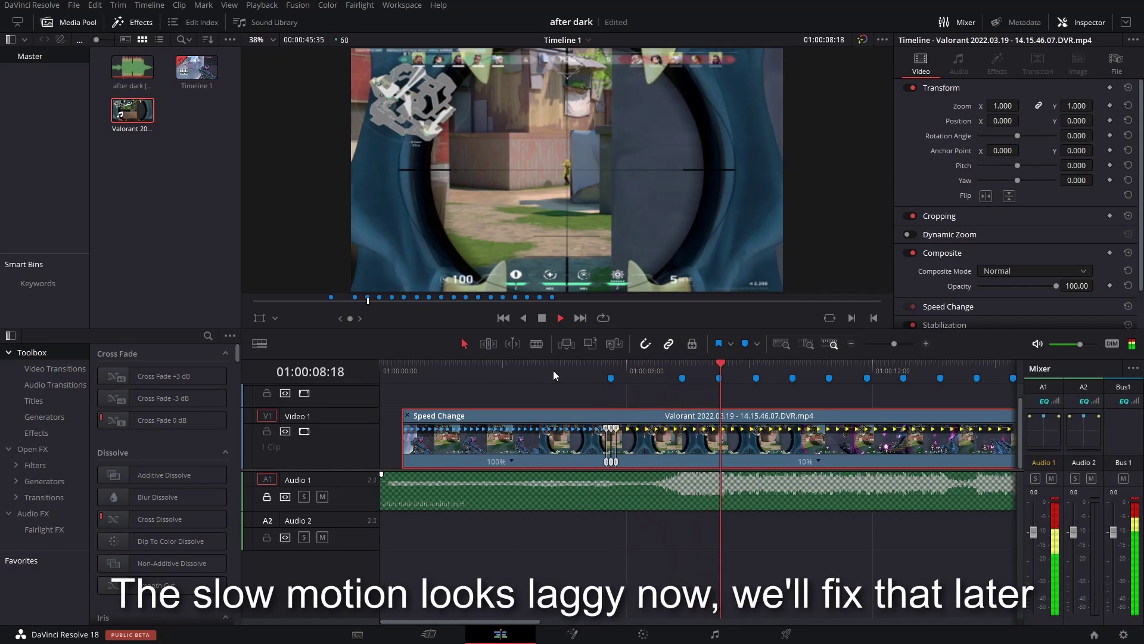
pyautogui.click(553, 370)
pyautogui.press('space')
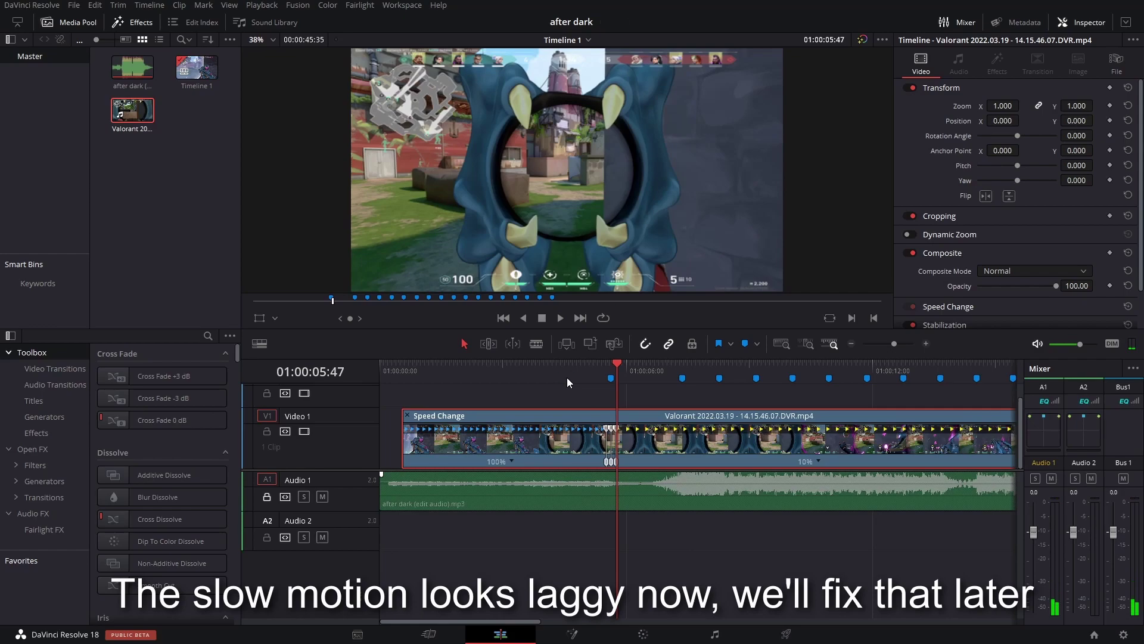
pyautogui.press('space')
pyautogui.scroll(-1, 892, 346)
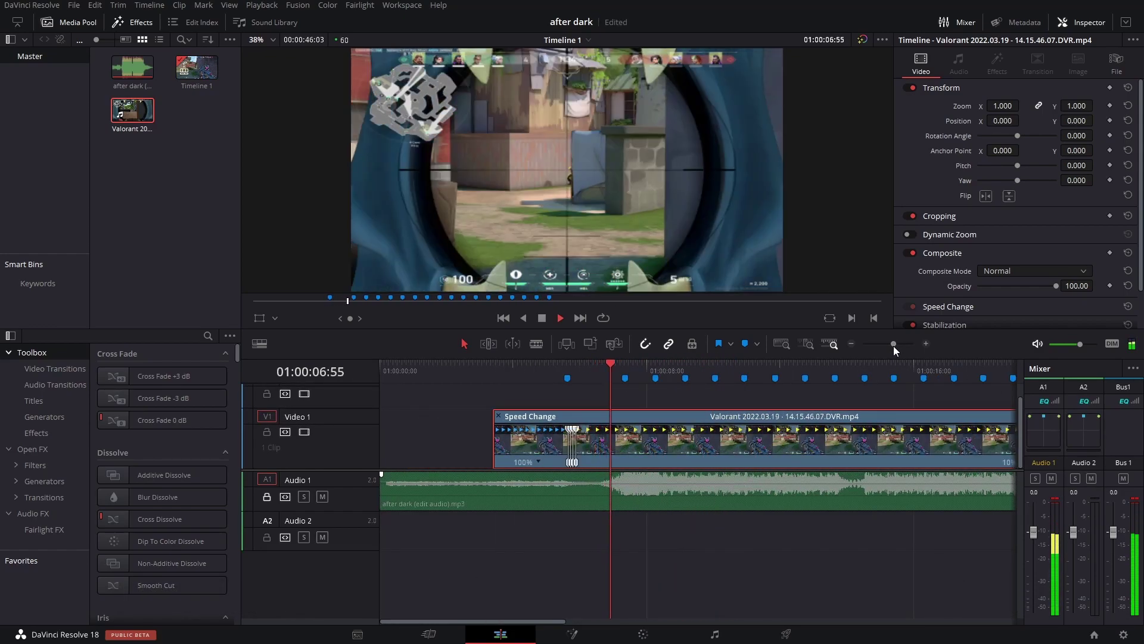
pyautogui.press('space')
# Show the clip's Retime Curve editor with the Retime Speed curve displayed
pyautogui.rightClick(732, 436)
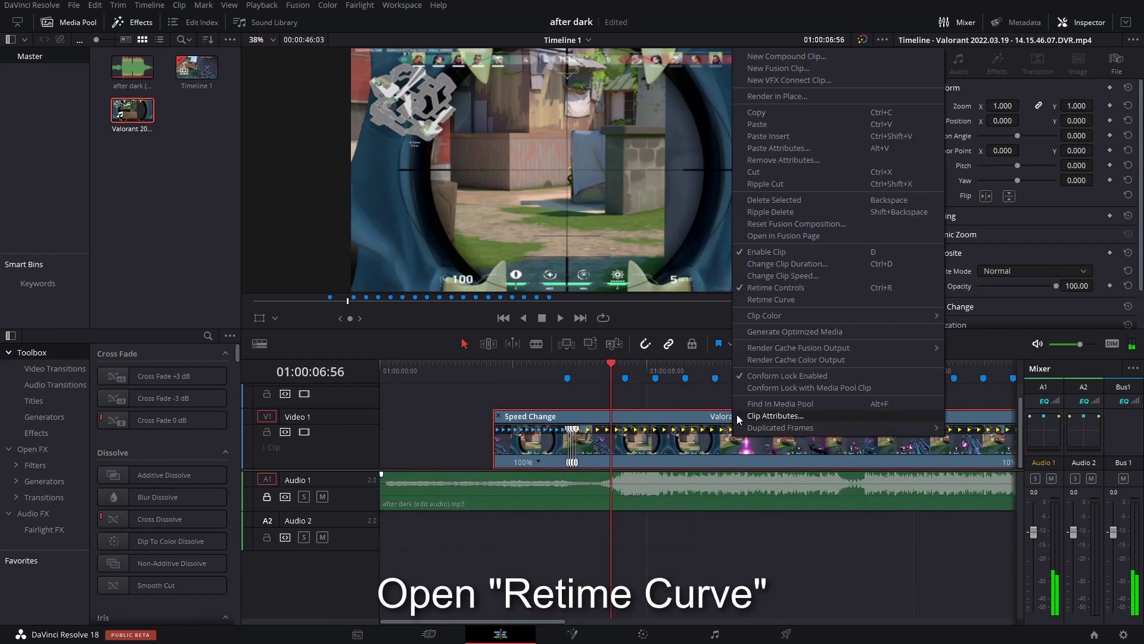
pyautogui.click(757, 299)
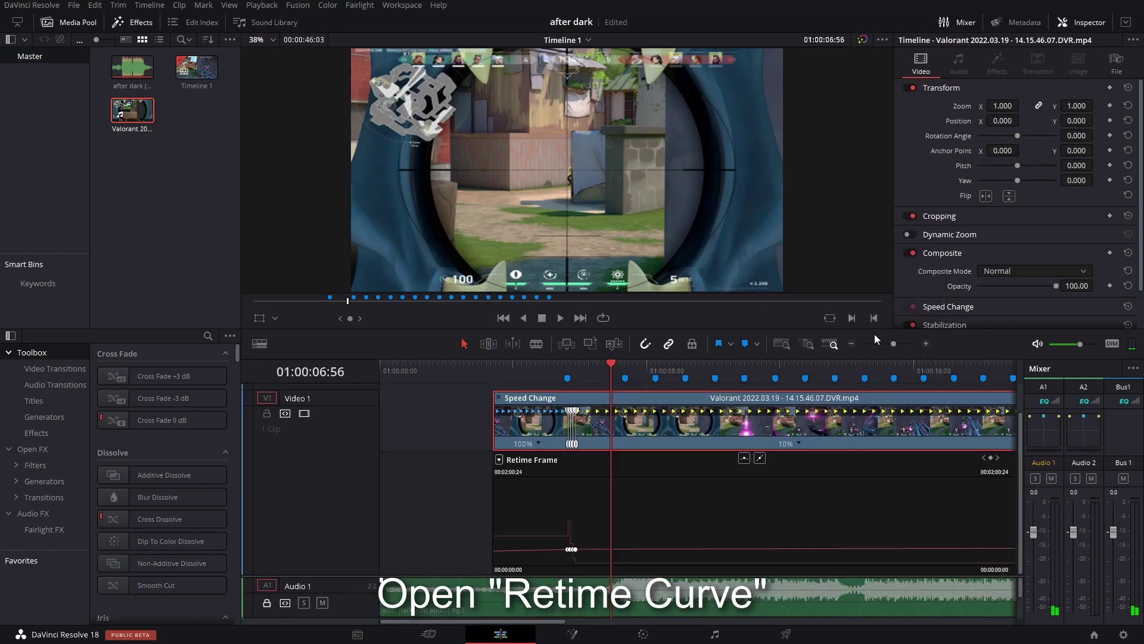
pyautogui.click(500, 460)
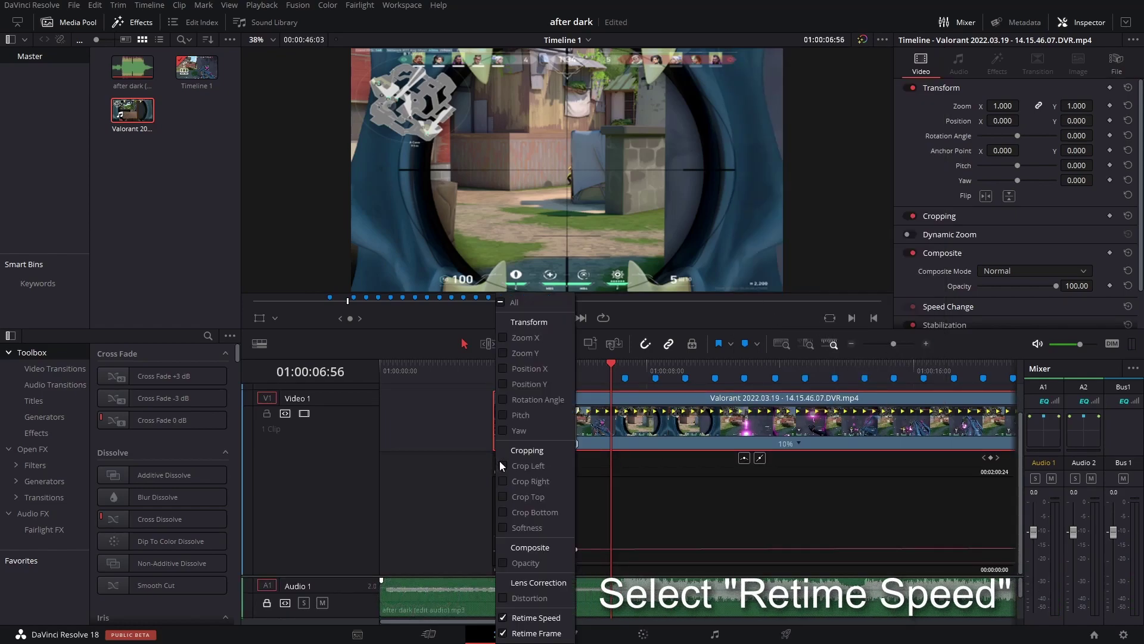
pyautogui.click(535, 617)
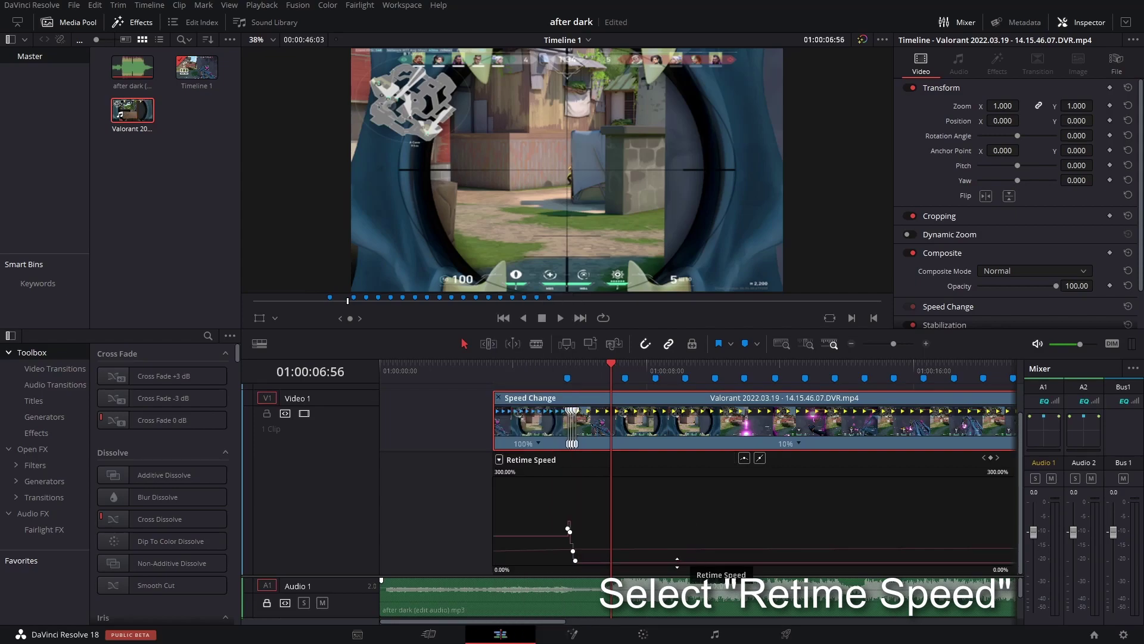
# Drag the speed line down so the slow-motion section runs at 3%
pyautogui.moveTo(673, 563); pyautogui.dragTo(678, 568)
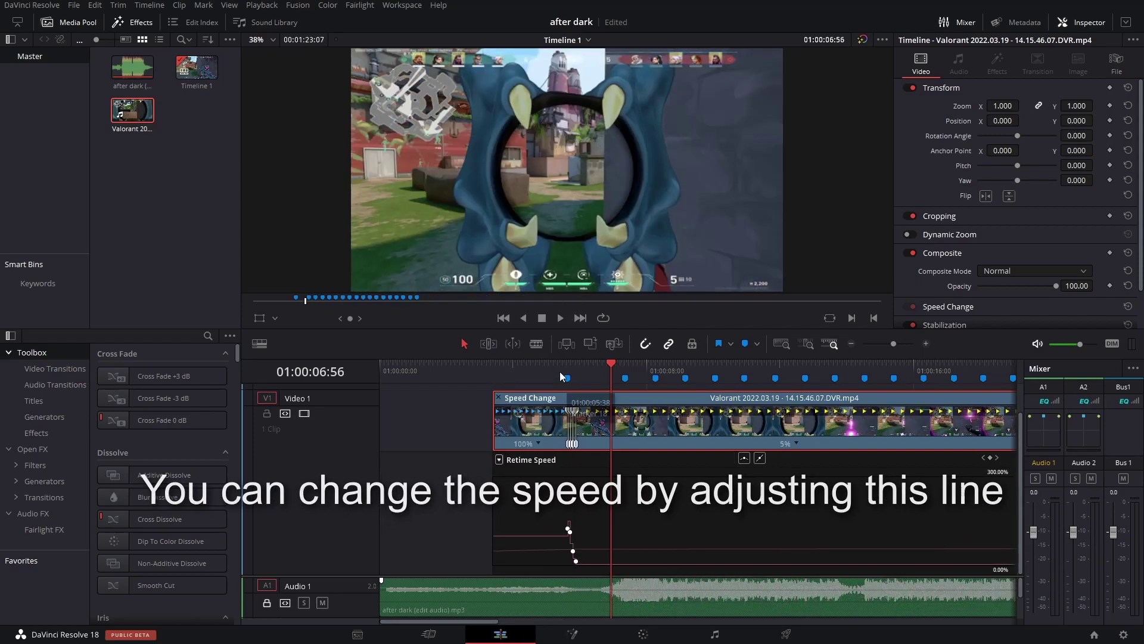
pyautogui.click(620, 372)
pyautogui.moveTo(620, 372)
pyautogui.mouseDown()
pyautogui.moveTo(563, 370)
pyautogui.moveTo(590, 381)
pyautogui.mouseUp()
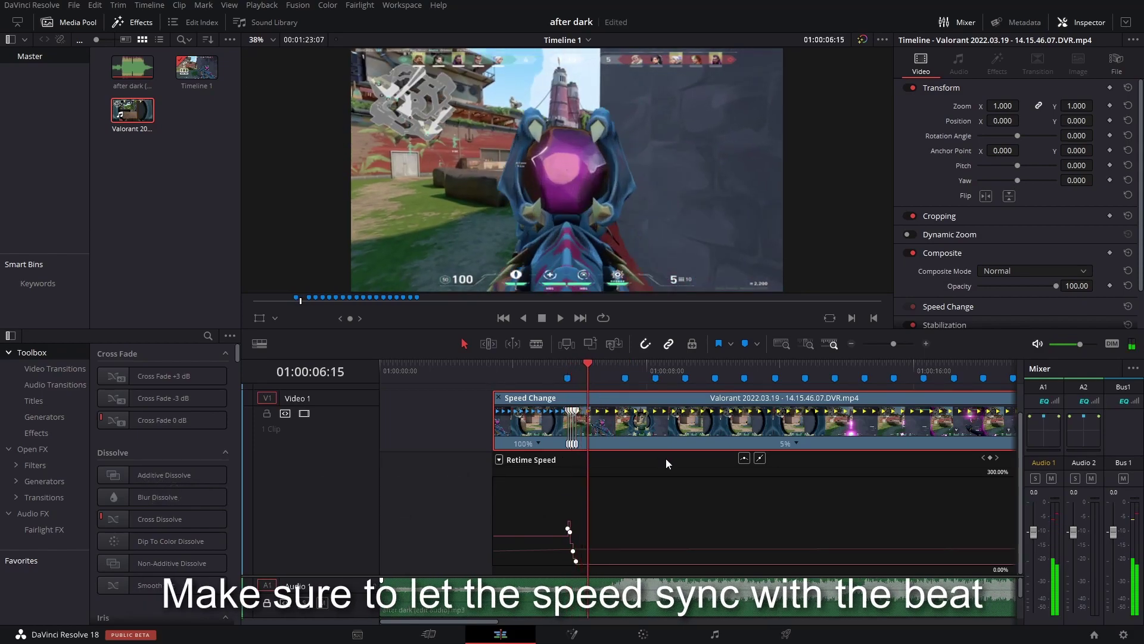
pyautogui.moveTo(686, 564); pyautogui.dragTo(686, 568)
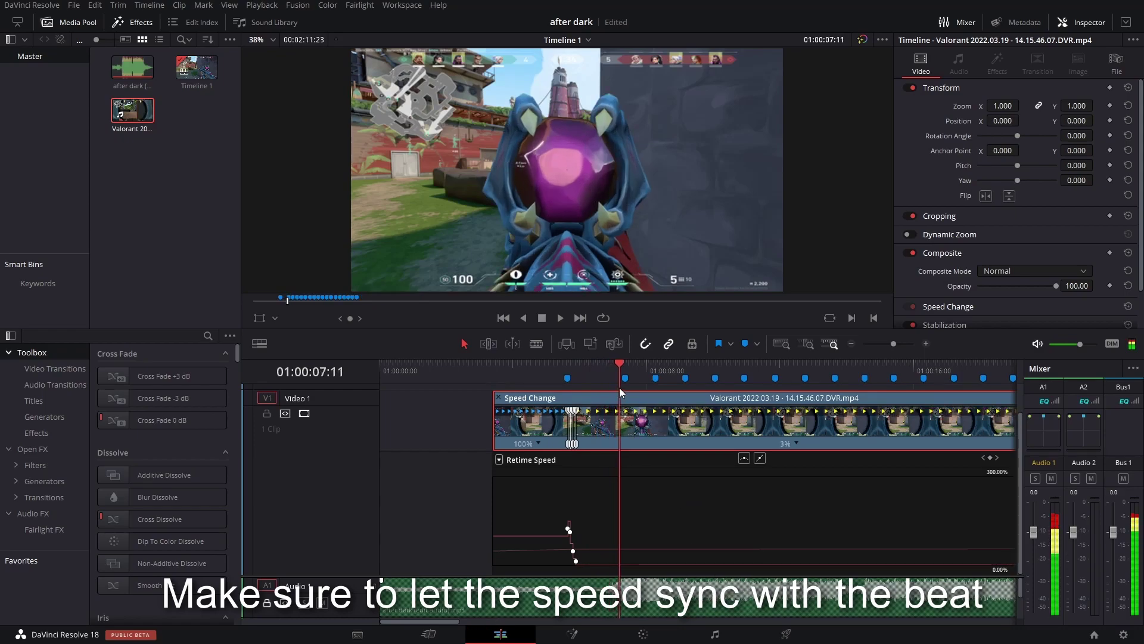
pyautogui.press('space')
pyautogui.scroll(2, 901, 341)
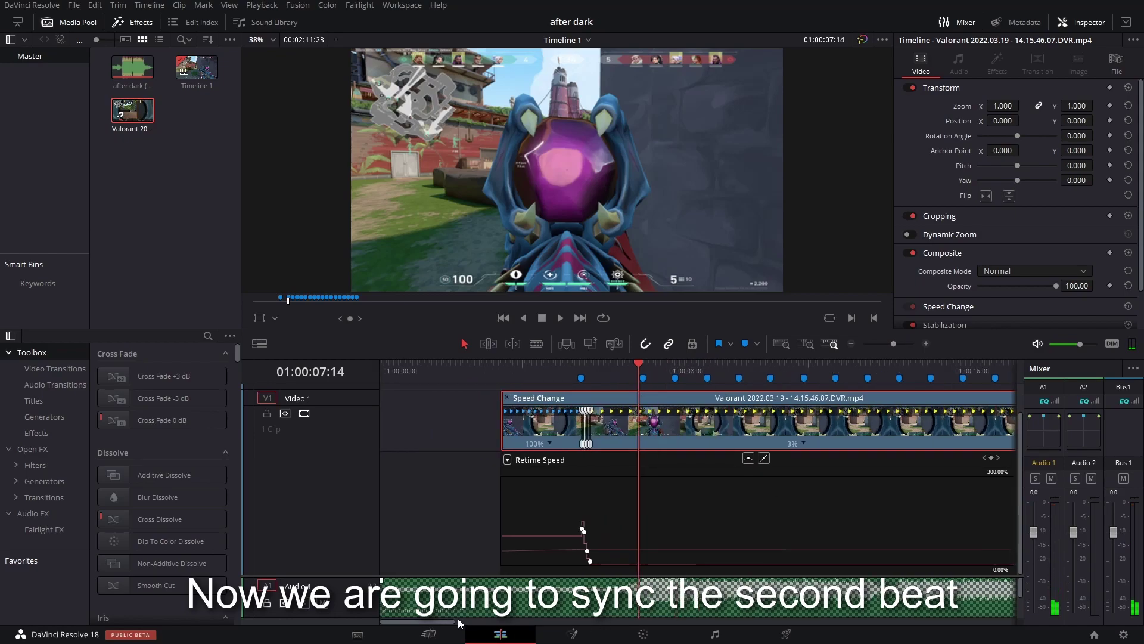
# Add a speed point after the 3% section and set the new section to 50%
pyautogui.moveTo(451, 621); pyautogui.dragTo(456, 621)
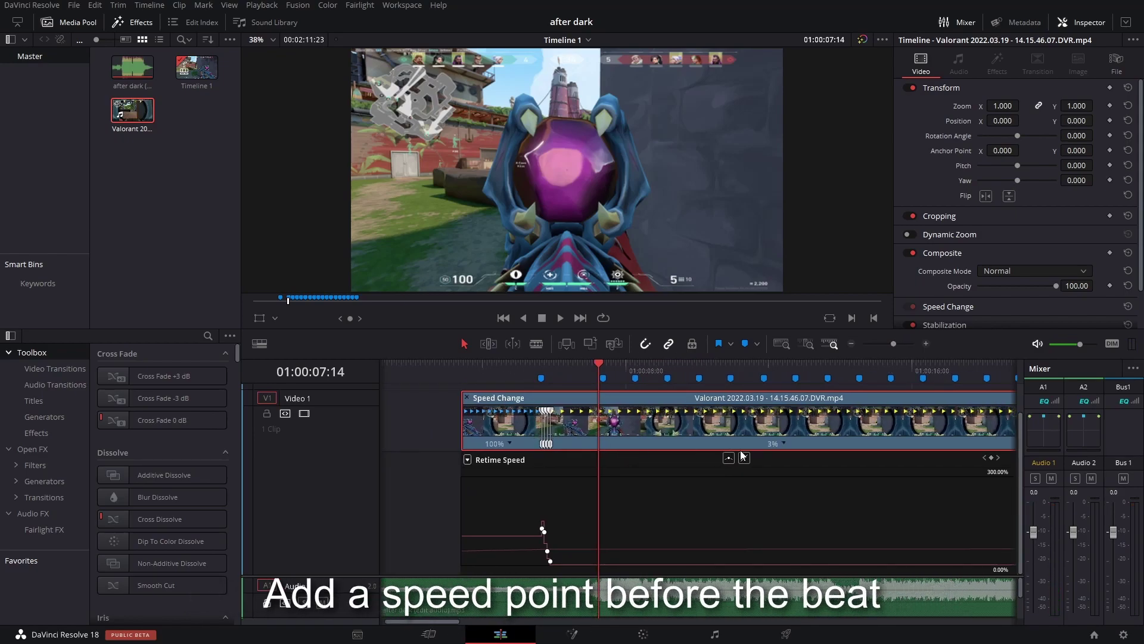
pyautogui.click(785, 446)
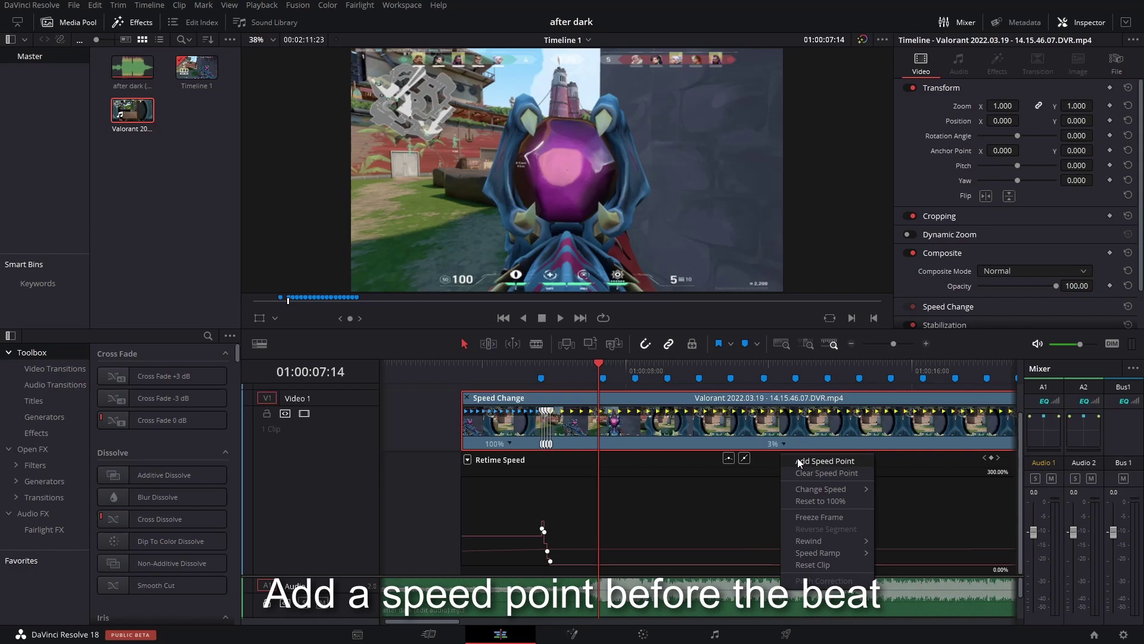
pyautogui.click(798, 459)
pyautogui.click(807, 446)
pyautogui.moveTo(840, 488)
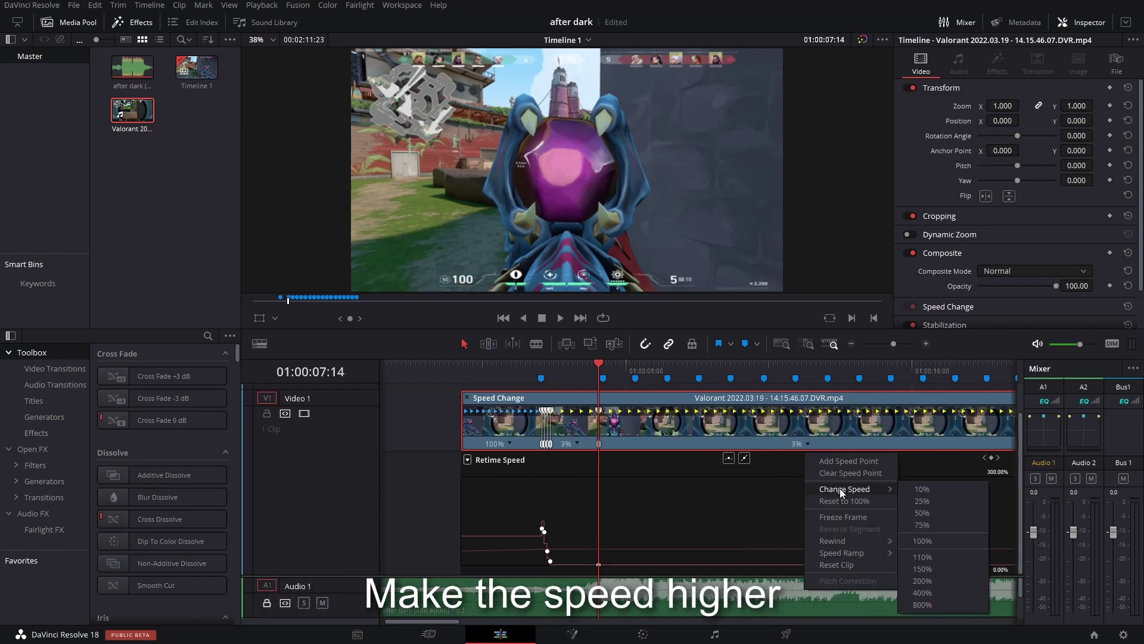
pyautogui.click(950, 512)
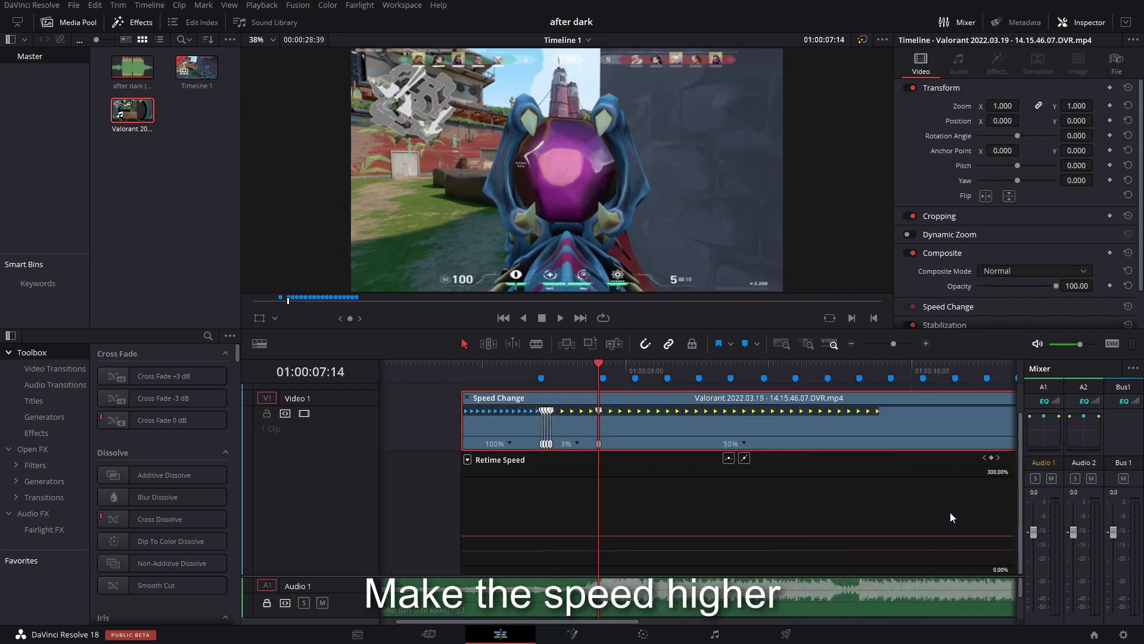
# Step forward a frame, add another speed point, and set that section to 150%
pyautogui.press('Right')
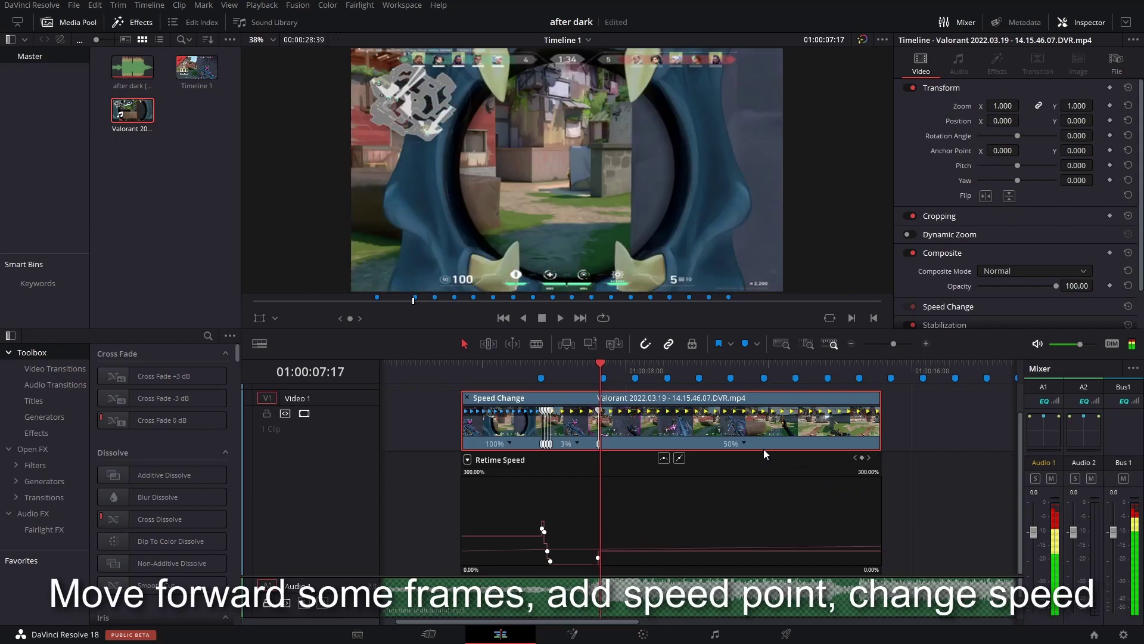
pyautogui.click(748, 445)
pyautogui.click(760, 459)
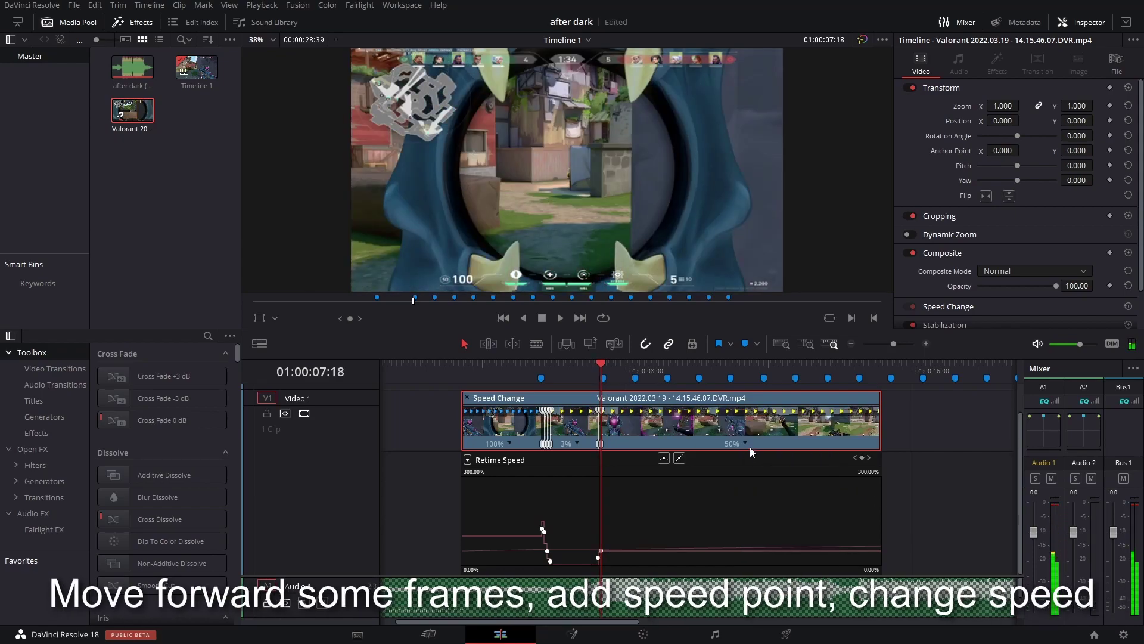
pyautogui.click(750, 447)
pyautogui.moveTo(772, 492)
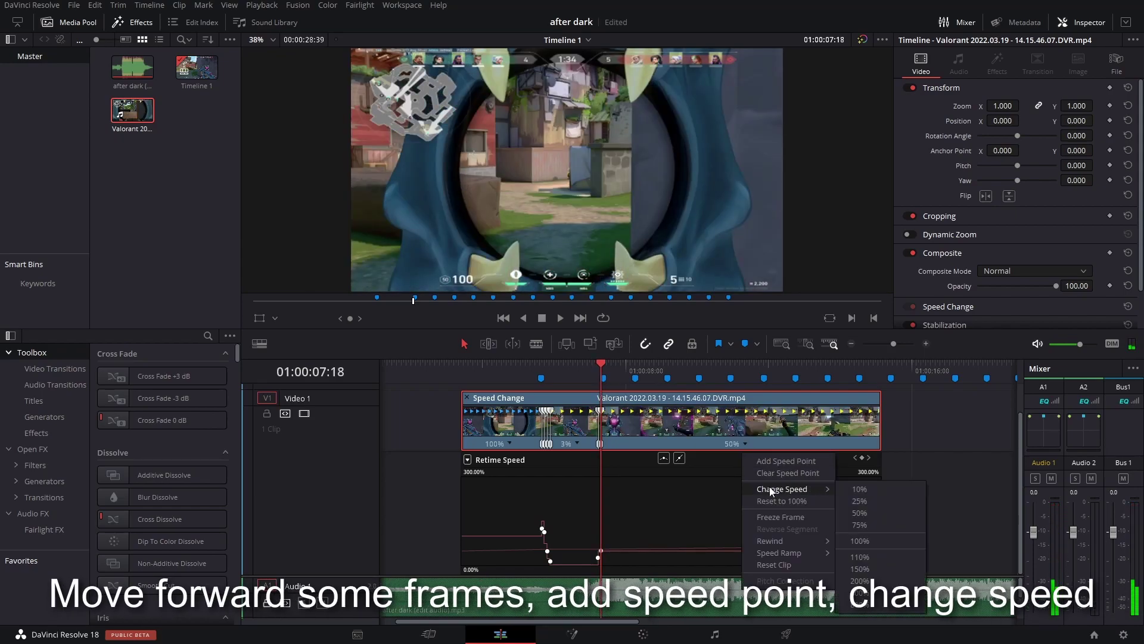
pyautogui.click(860, 570)
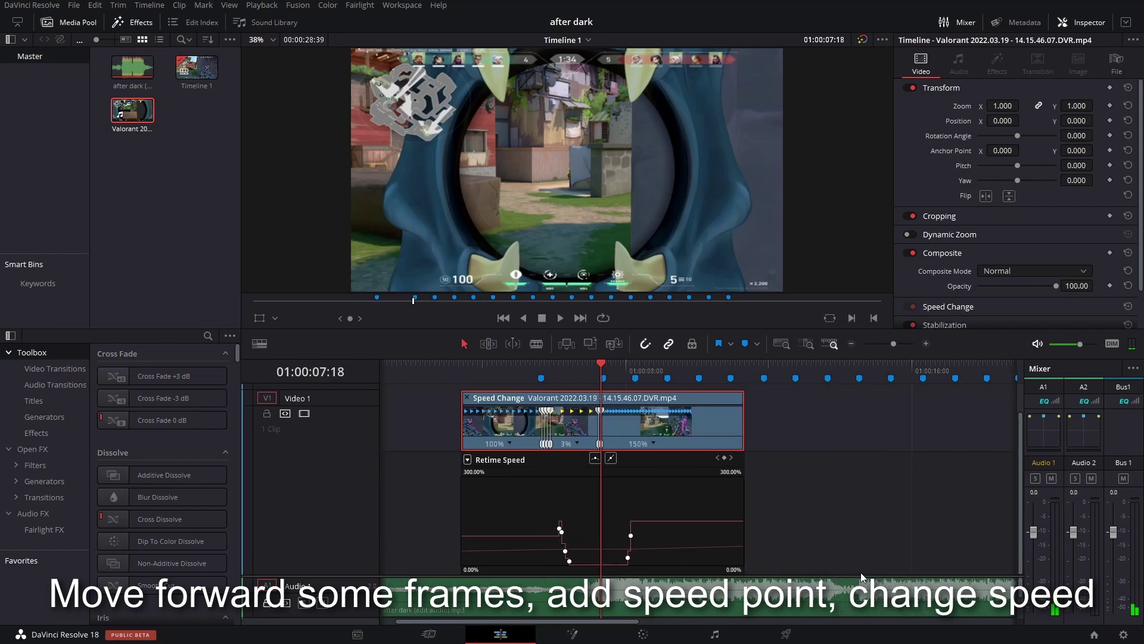
# Zoom in, add a final speed point at the beat marker, and set the last section to 400%
pyautogui.click(897, 345)
pyautogui.press('space')
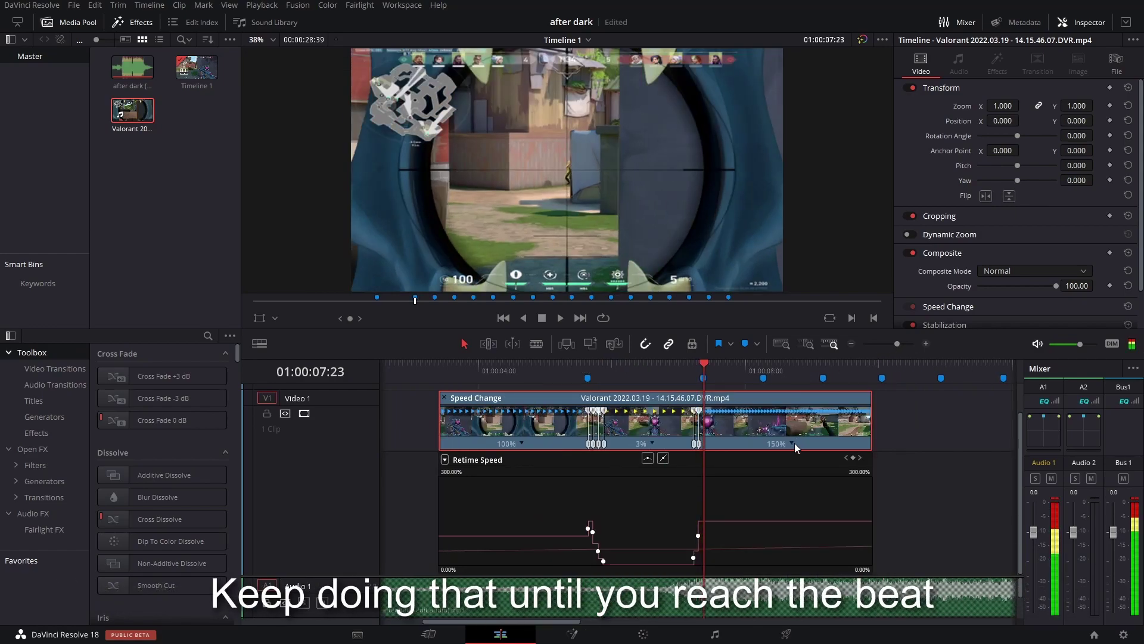
pyautogui.click(793, 445)
pyautogui.click(809, 460)
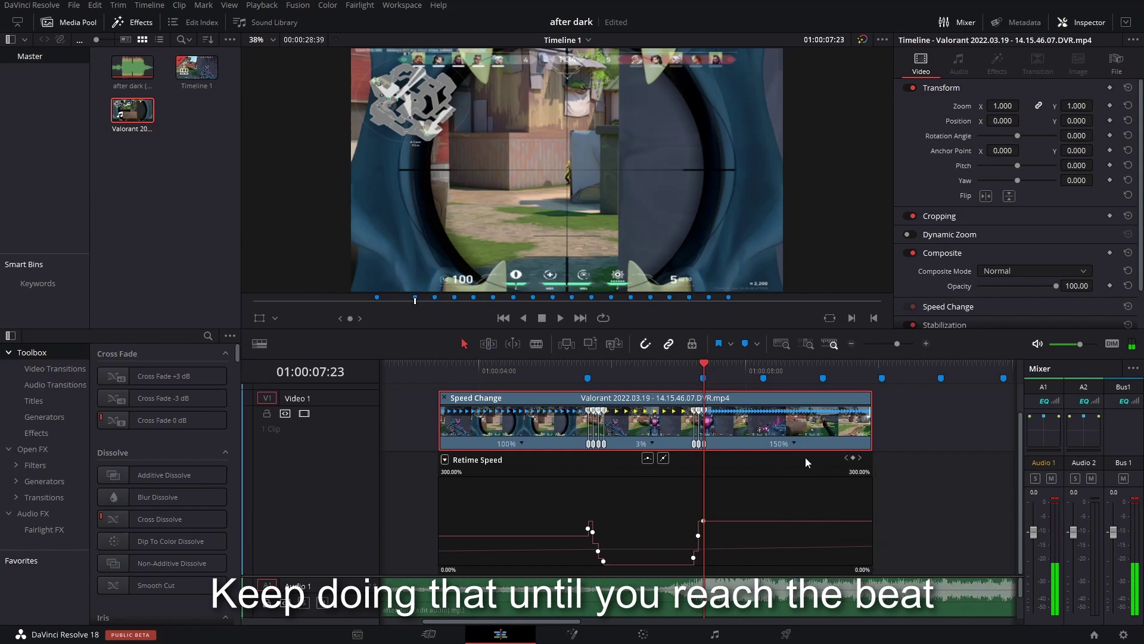
pyautogui.click(795, 444)
pyautogui.moveTo(859, 488)
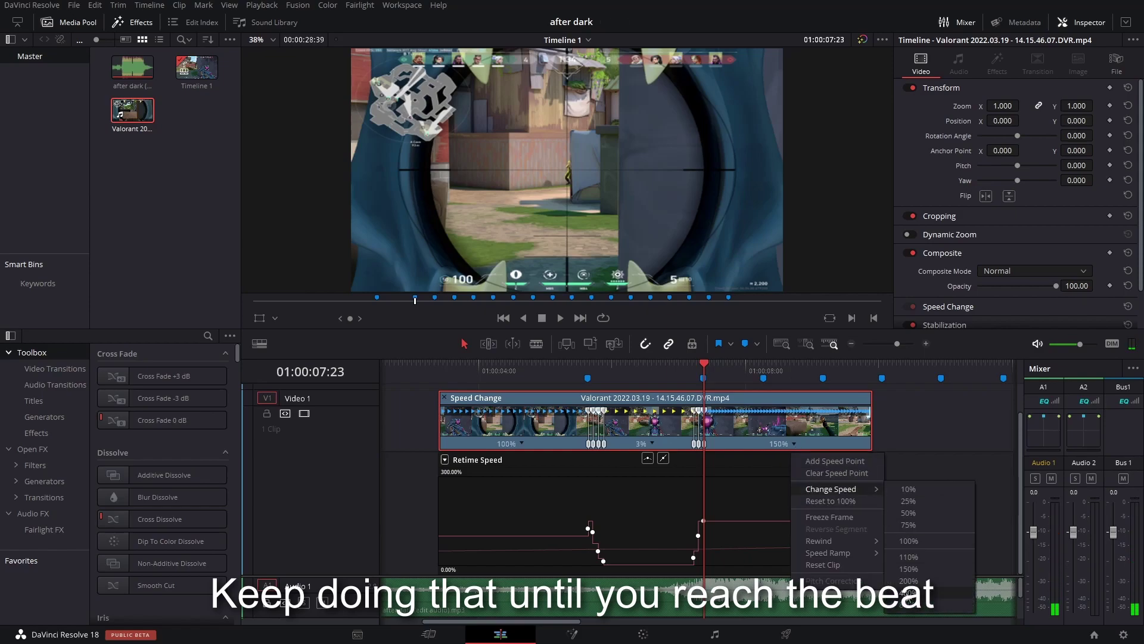
pyautogui.moveTo(730, 379); pyautogui.dragTo(710, 377)
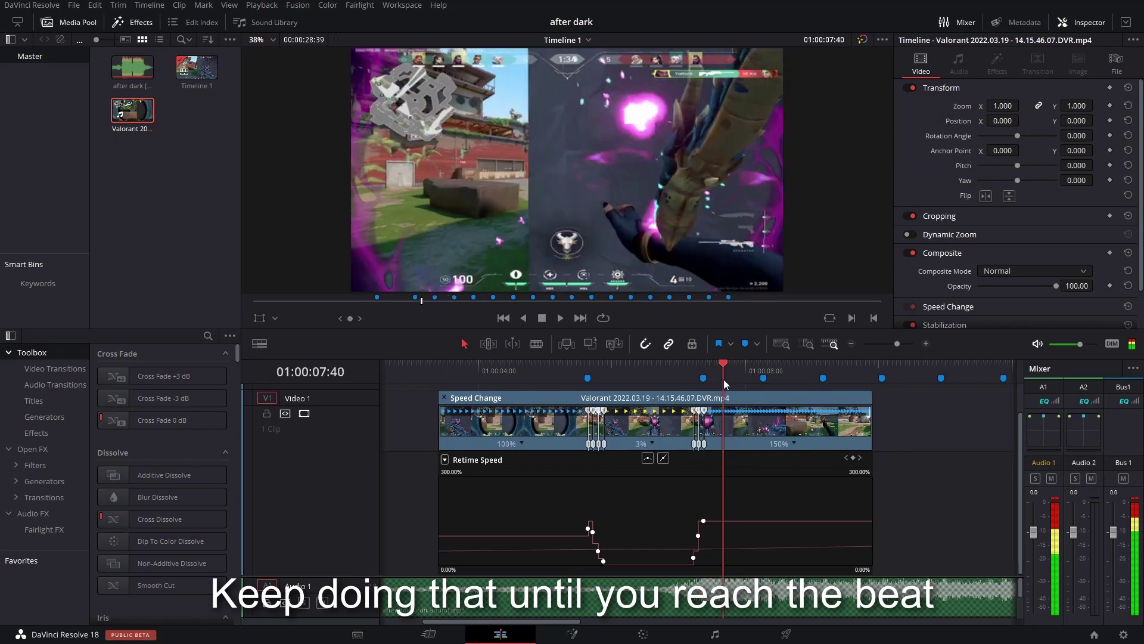
pyautogui.press('space')
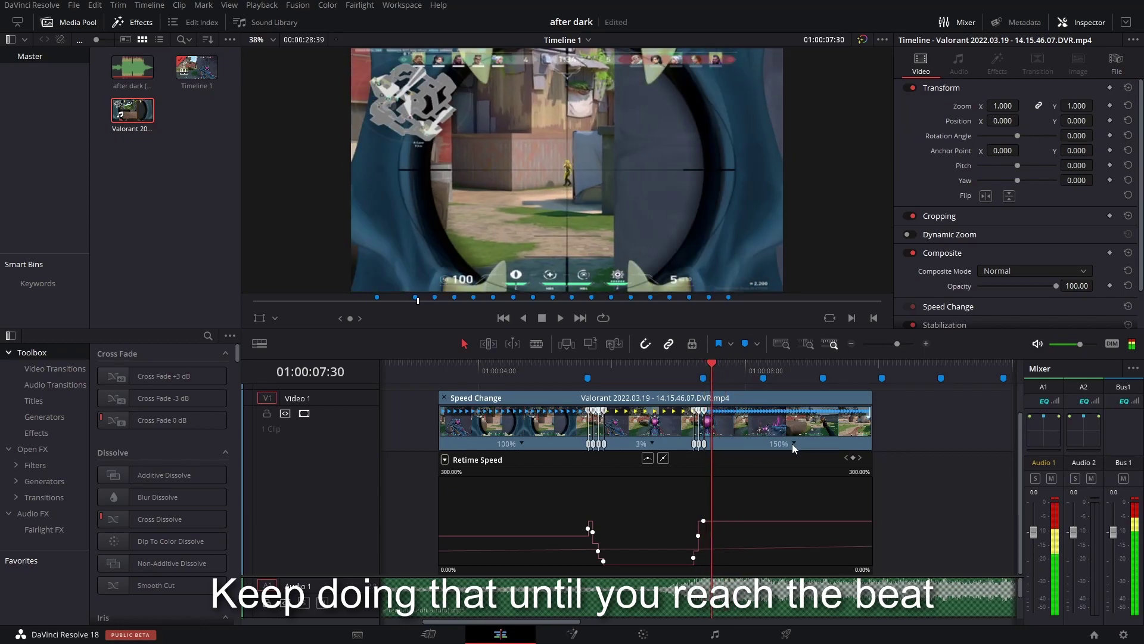
pyautogui.click(794, 444)
pyautogui.moveTo(859, 489)
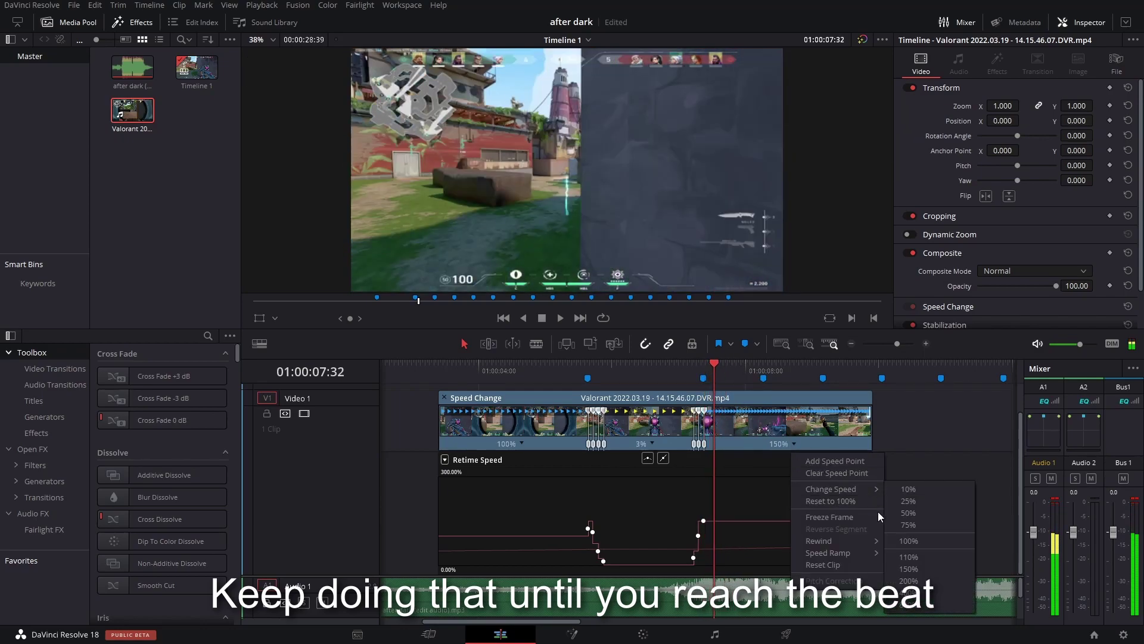
pyautogui.click(932, 592)
# Add a speed point in the 400% section and set the following section to 150%
pyautogui.press('space')
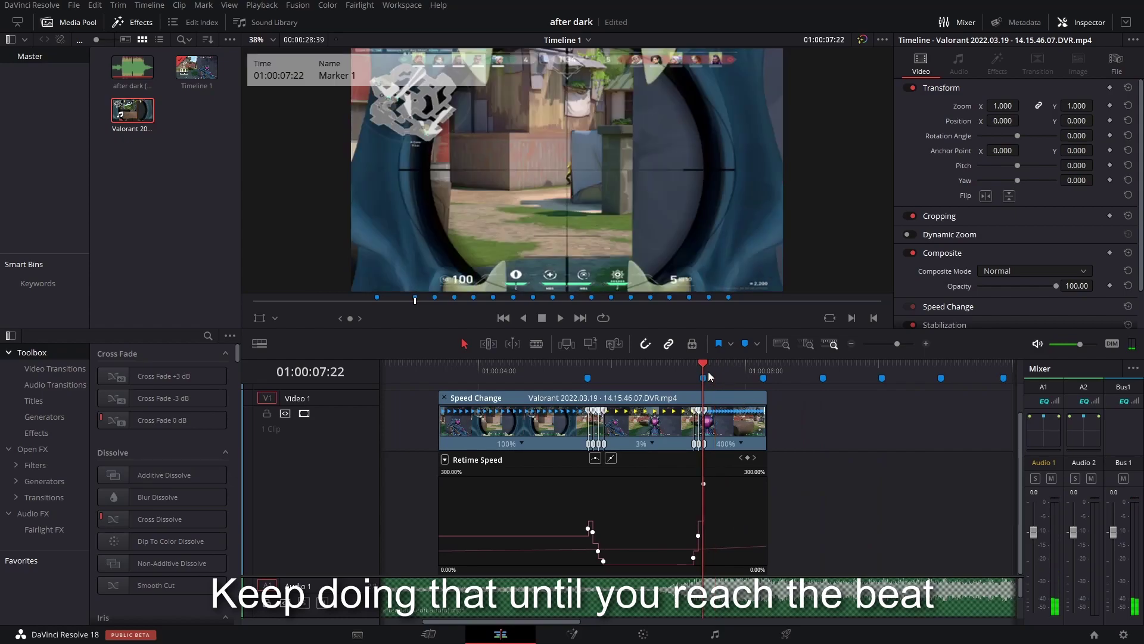
pyautogui.click(742, 445)
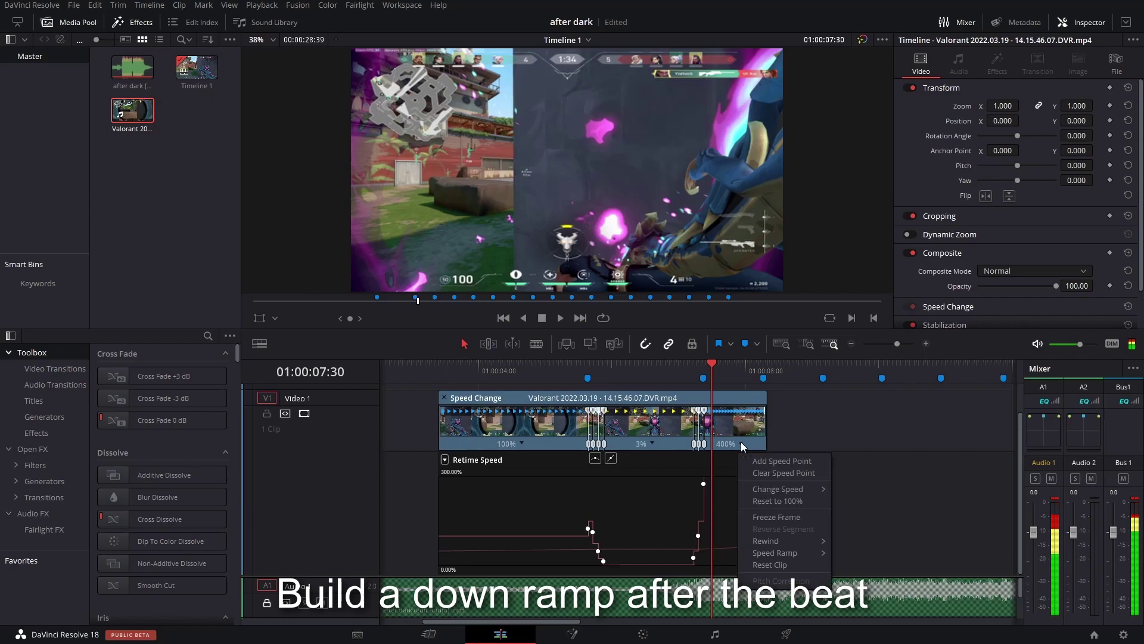
pyautogui.click(756, 462)
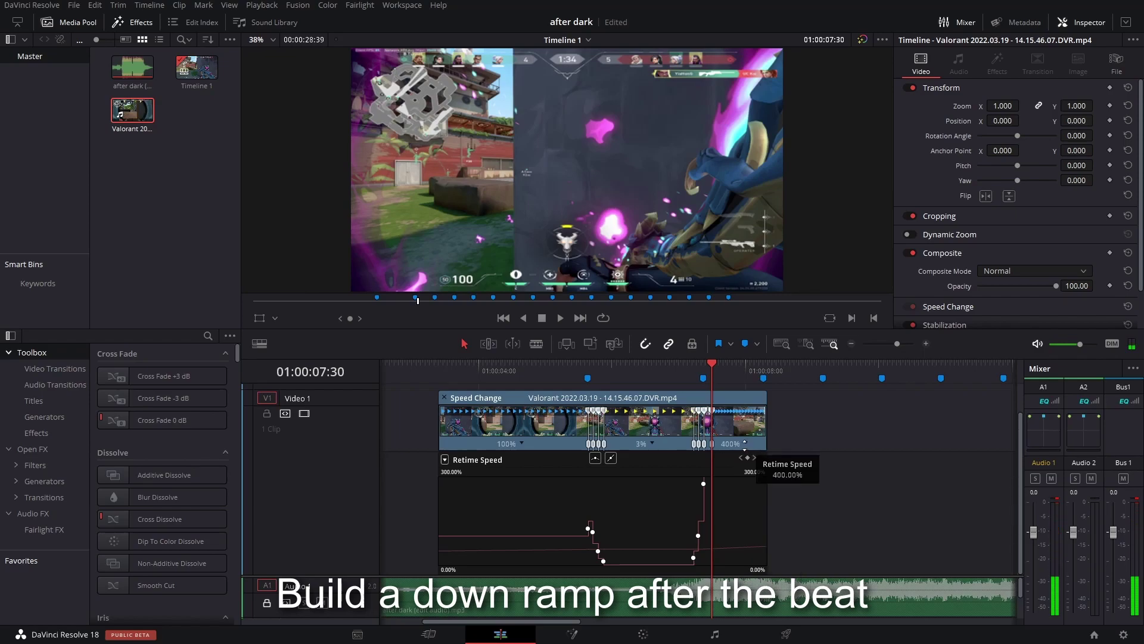
pyautogui.moveTo(898, 348); pyautogui.dragTo(901, 348)
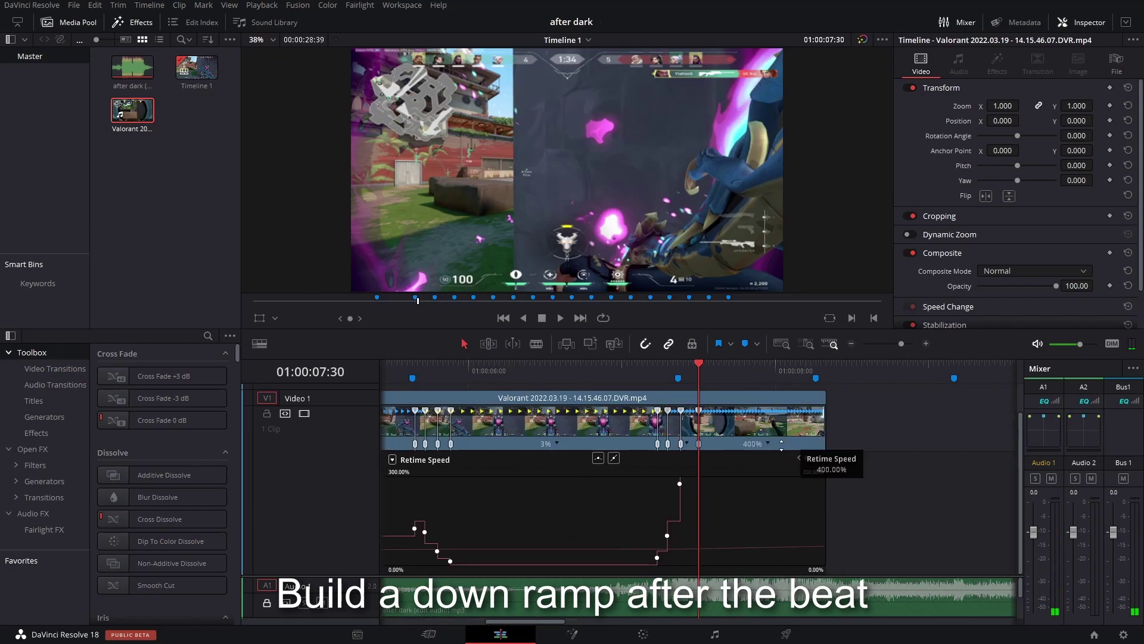
pyautogui.click(768, 444)
pyautogui.moveTo(806, 488)
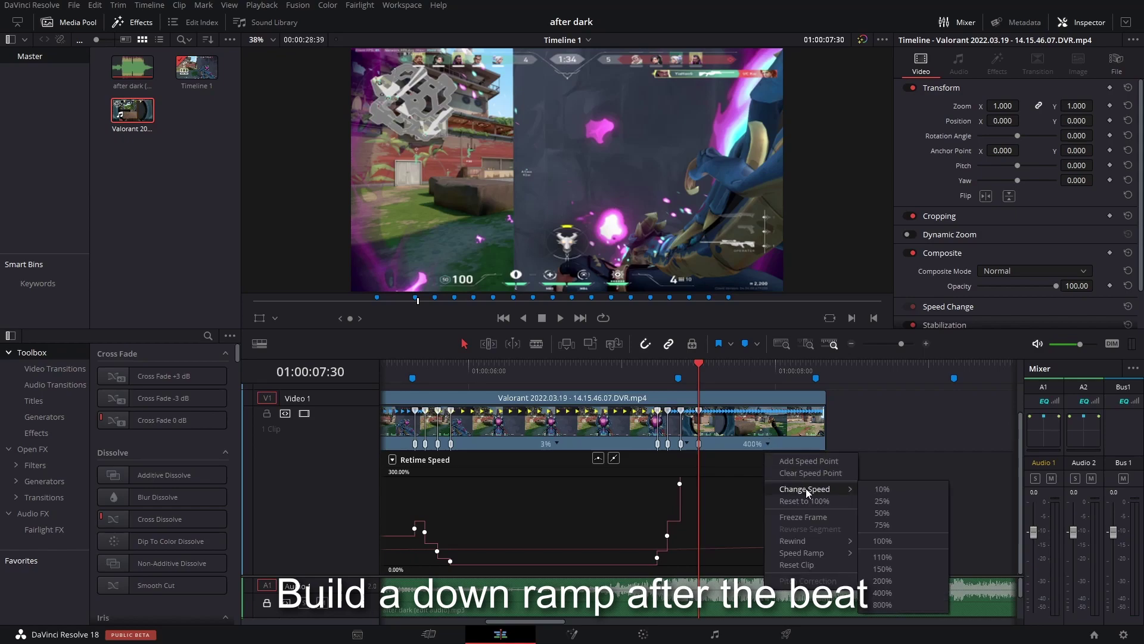
pyautogui.click(910, 568)
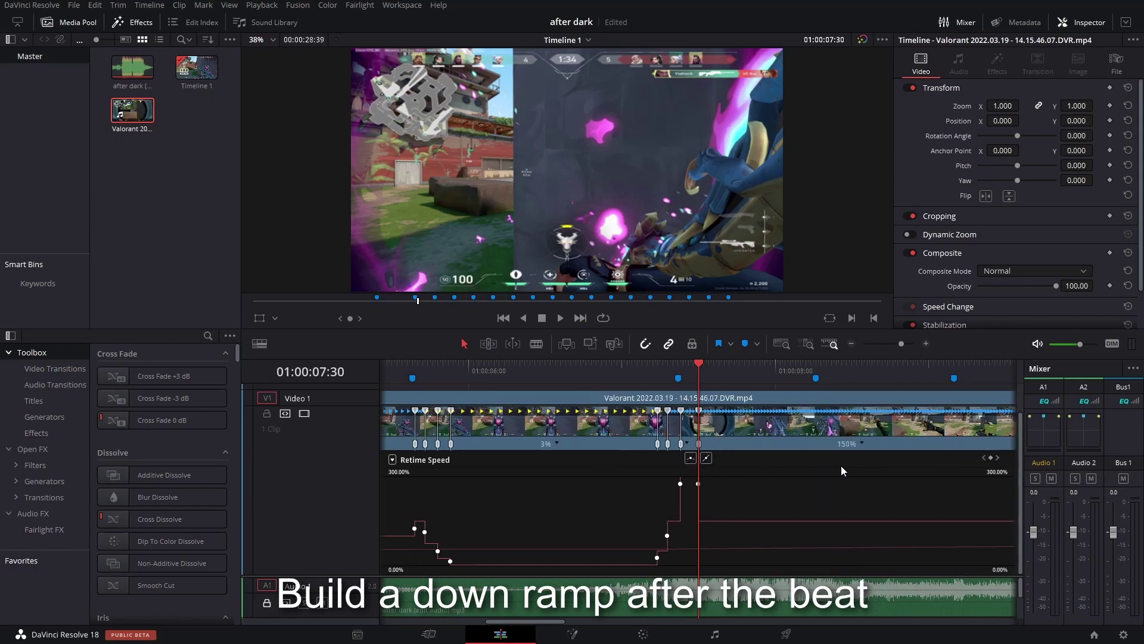
# Add a speed point in the 150% section and set the new section to 100%
pyautogui.click(860, 445)
pyautogui.click(871, 460)
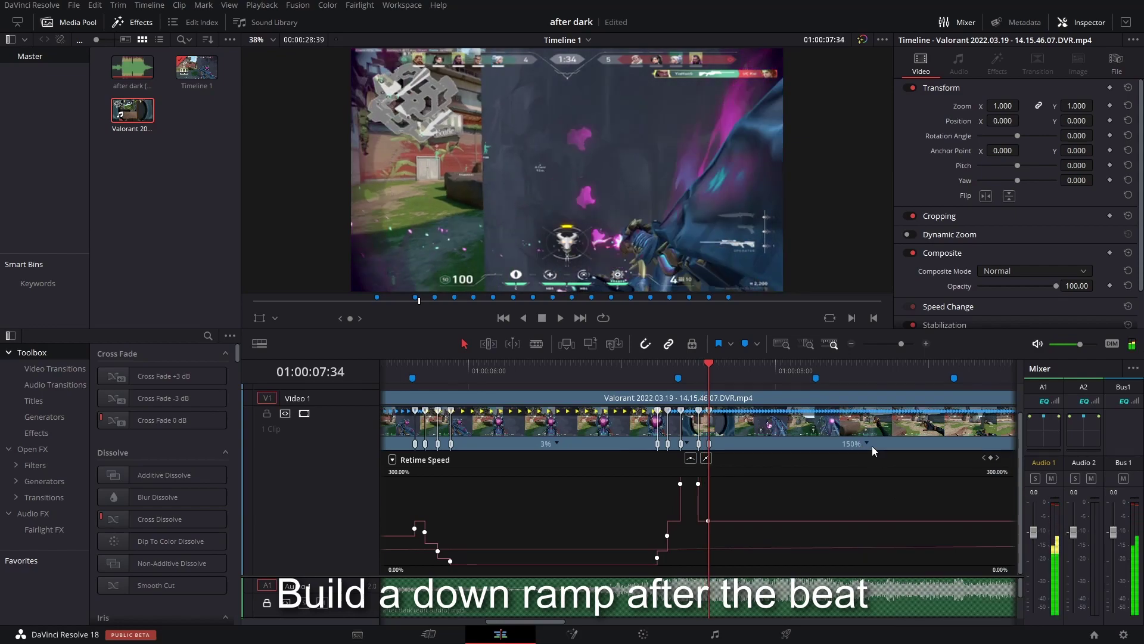
pyautogui.click(870, 445)
pyautogui.moveTo(901, 494)
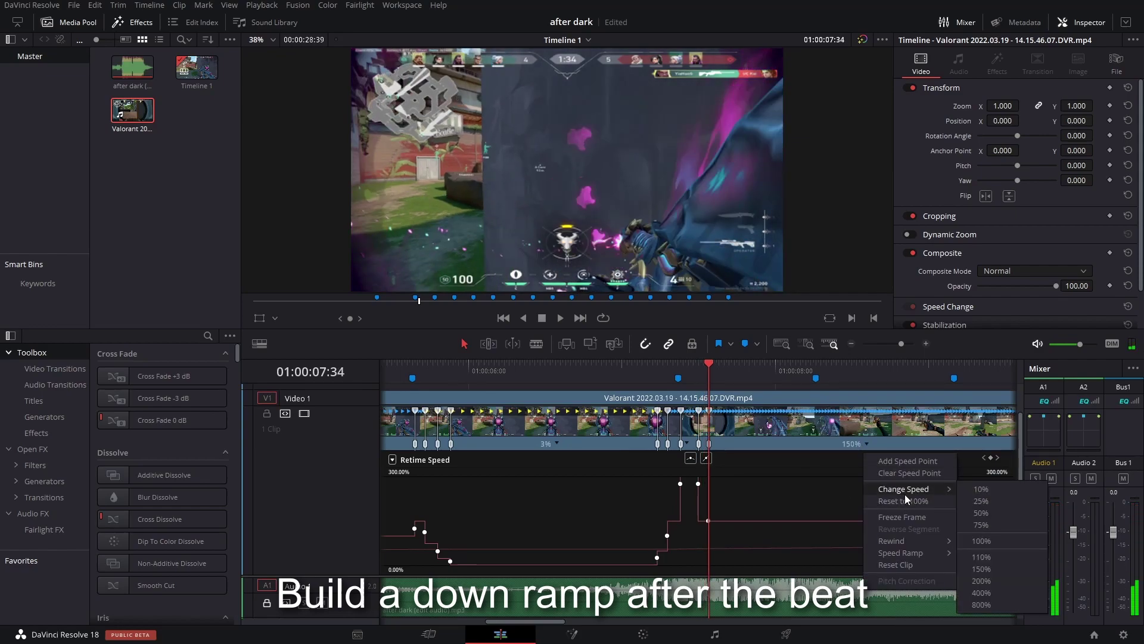
pyautogui.click(995, 541)
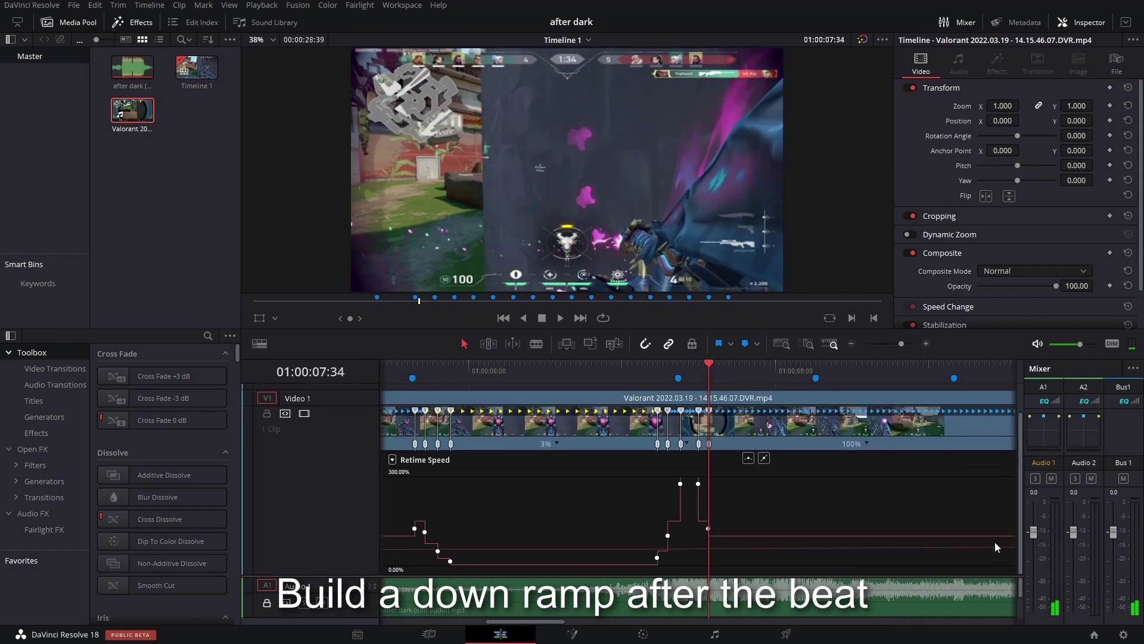
# Add a speed point in the 100% section and slow the next section to 50%
pyautogui.click(889, 463)
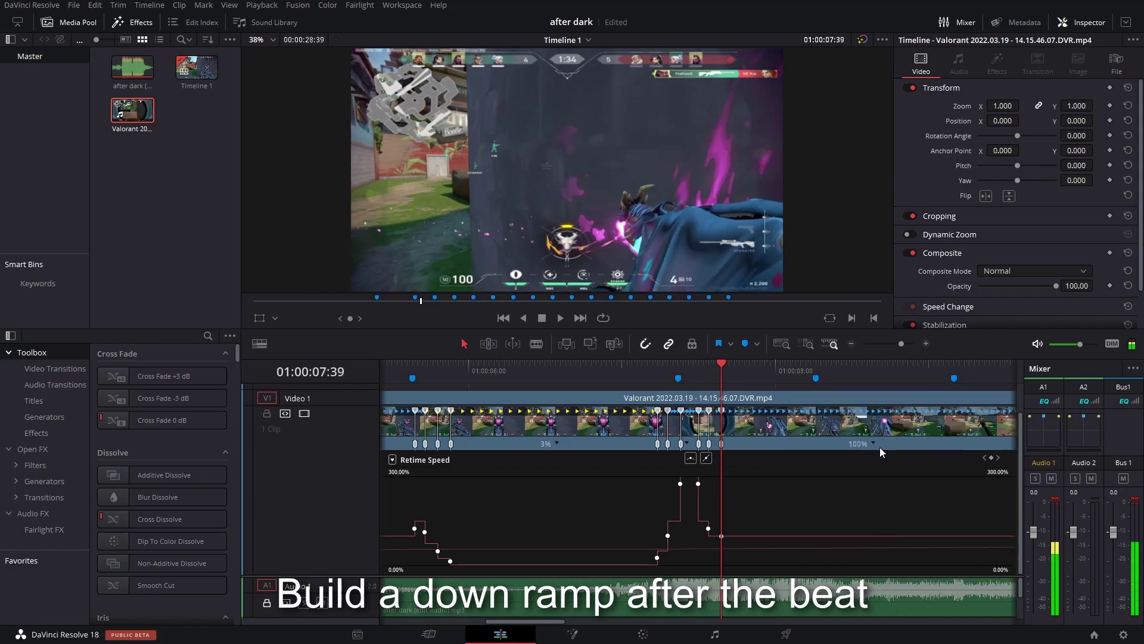
pyautogui.click(879, 446)
pyautogui.moveTo(919, 488)
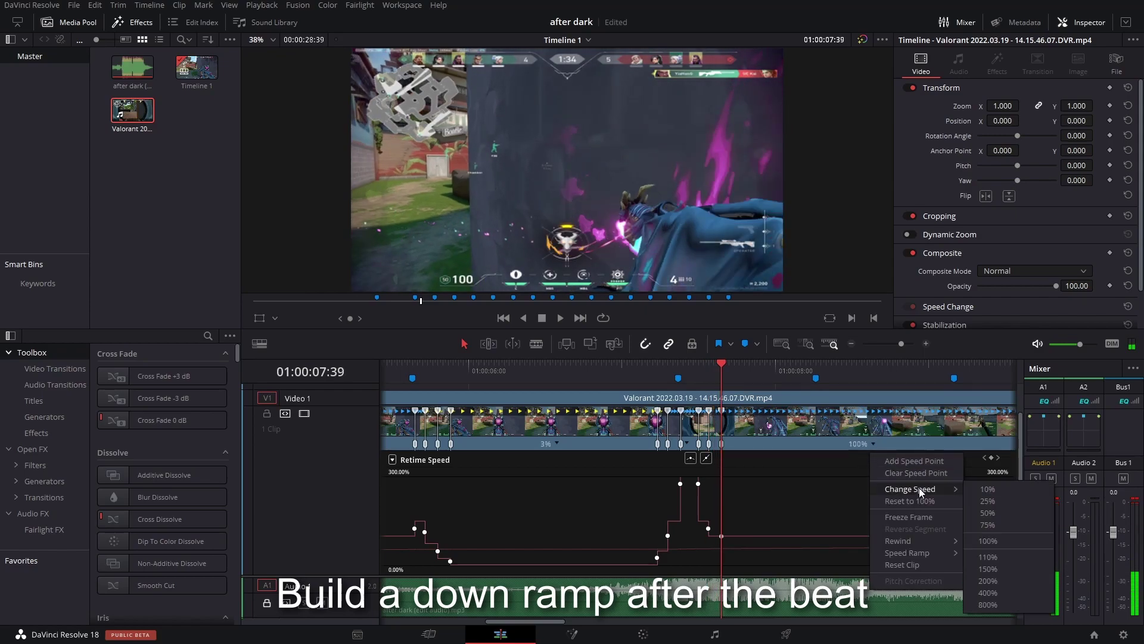
pyautogui.click(985, 512)
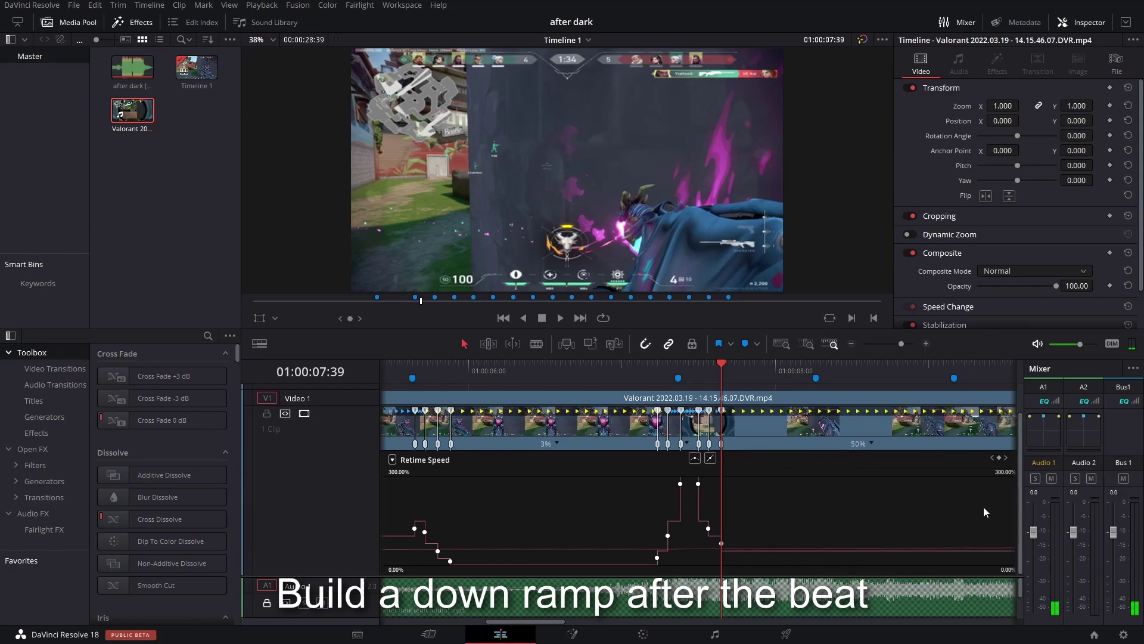
# Add a speed point in the 50% section and drop the last section to 10%
pyautogui.click(871, 445)
pyautogui.click(890, 461)
pyautogui.click(875, 446)
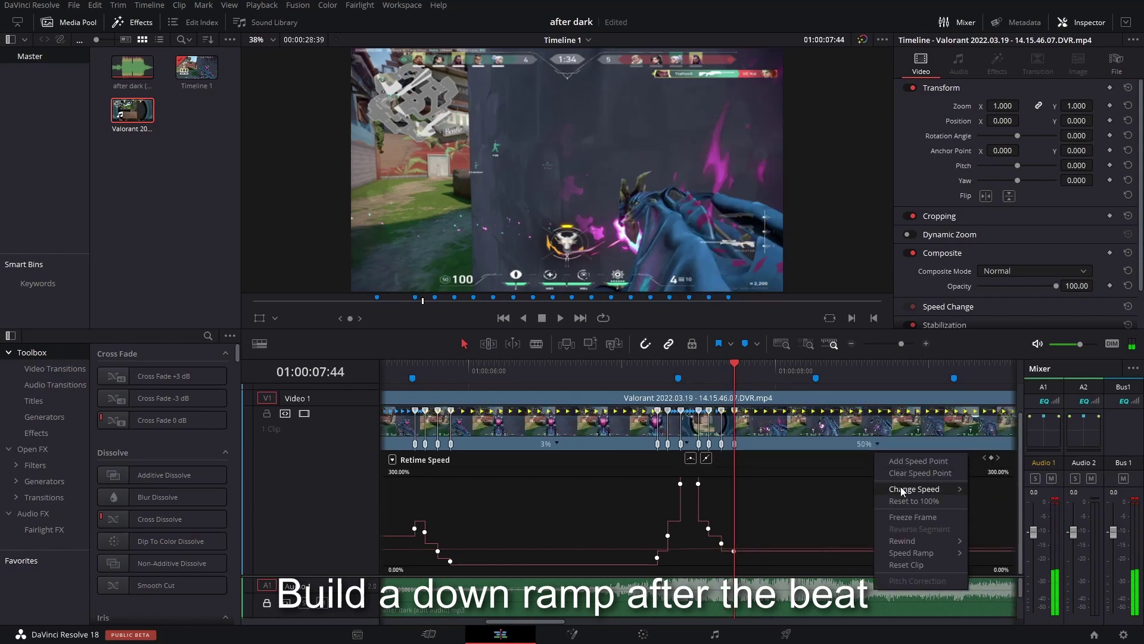
pyautogui.moveTo(900, 487)
pyautogui.click(978, 490)
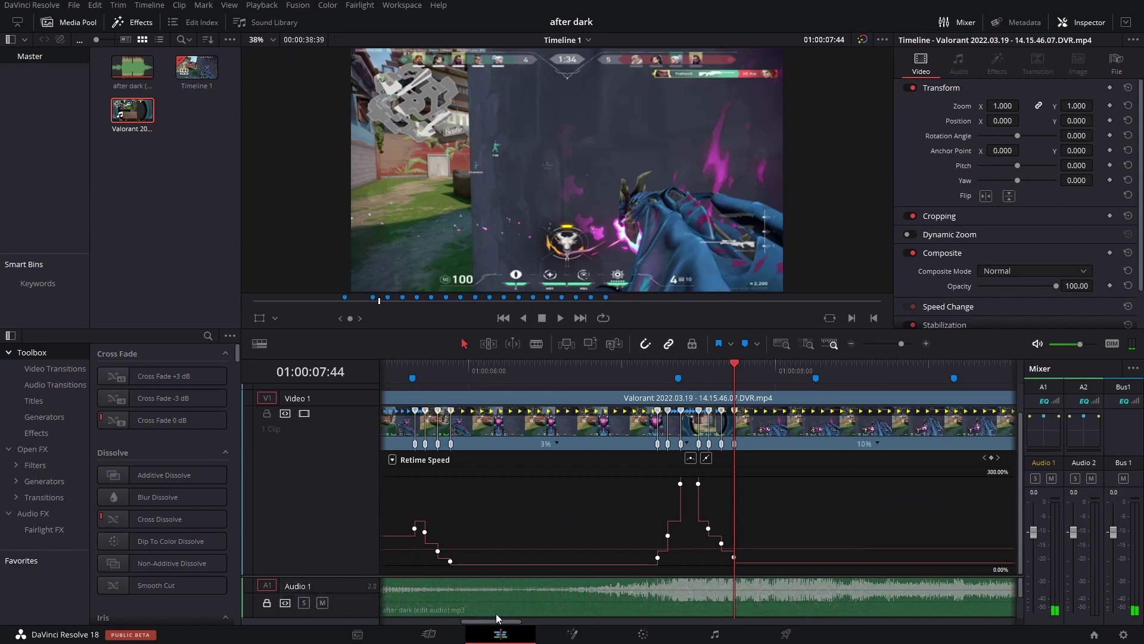
pyautogui.hscroll(-4, 488, 418)
# Play the ramp back from Marker 1 with the timeline zoomed out, stopping at Marker 2
pyautogui.moveTo(477, 368); pyautogui.dragTo(767, 395)
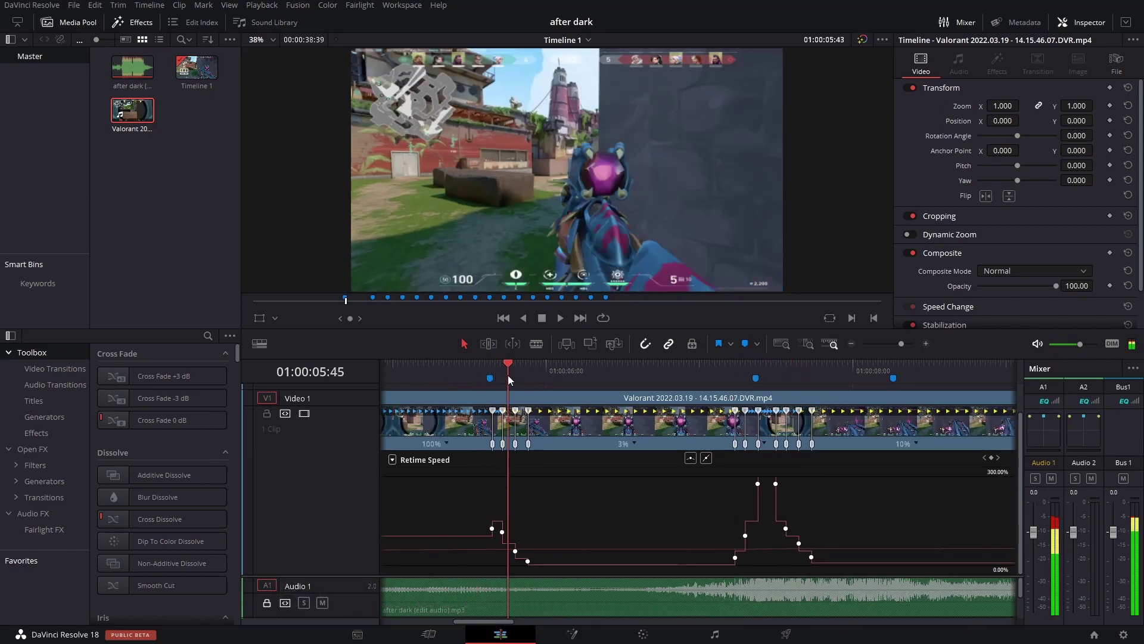
pyautogui.press('space')
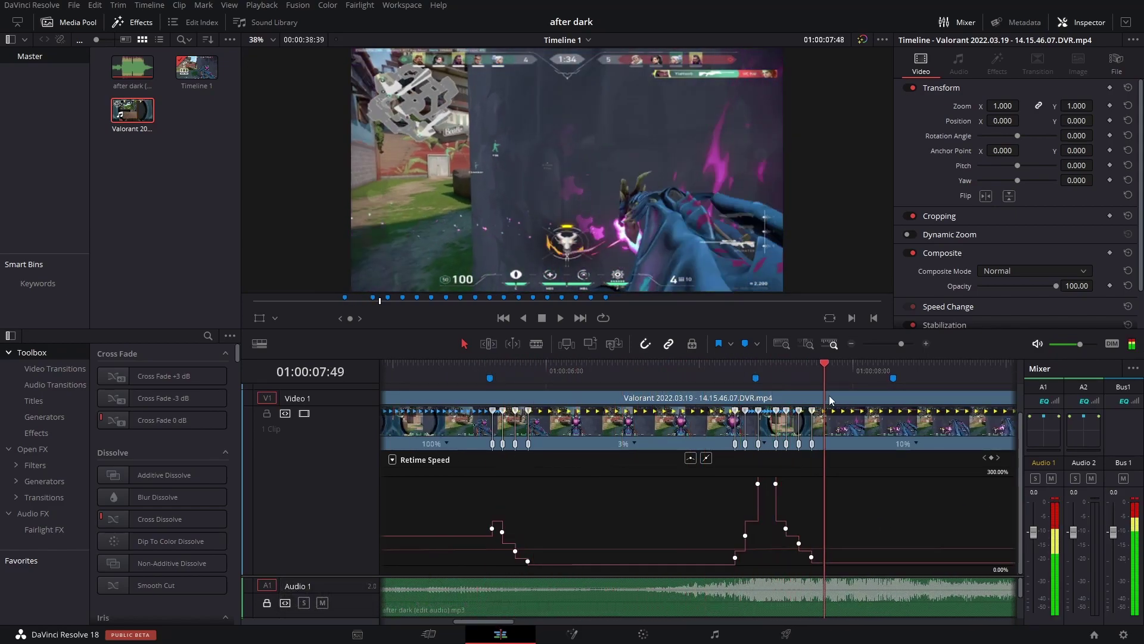
pyautogui.click(451, 365)
pyautogui.moveTo(895, 344); pyautogui.dragTo(893, 344)
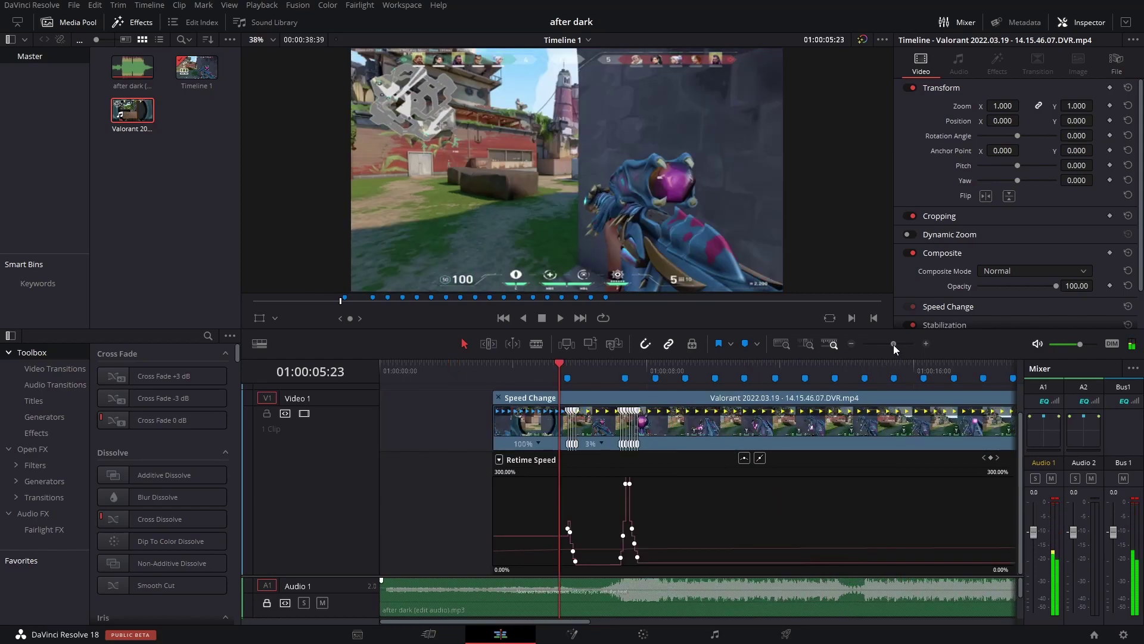
pyautogui.press('space')
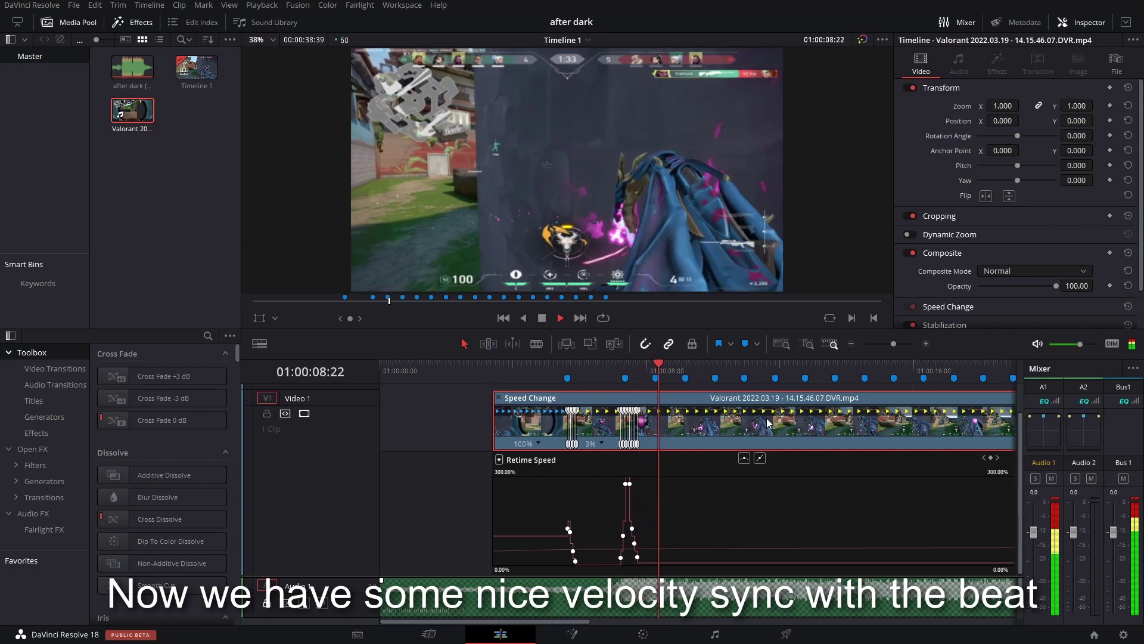
pyautogui.hotkey('ctrl', '=')
pyautogui.press('space')
# Place the playhead just before Marker 2
pyautogui.moveTo(493, 624); pyautogui.dragTo(486, 623)
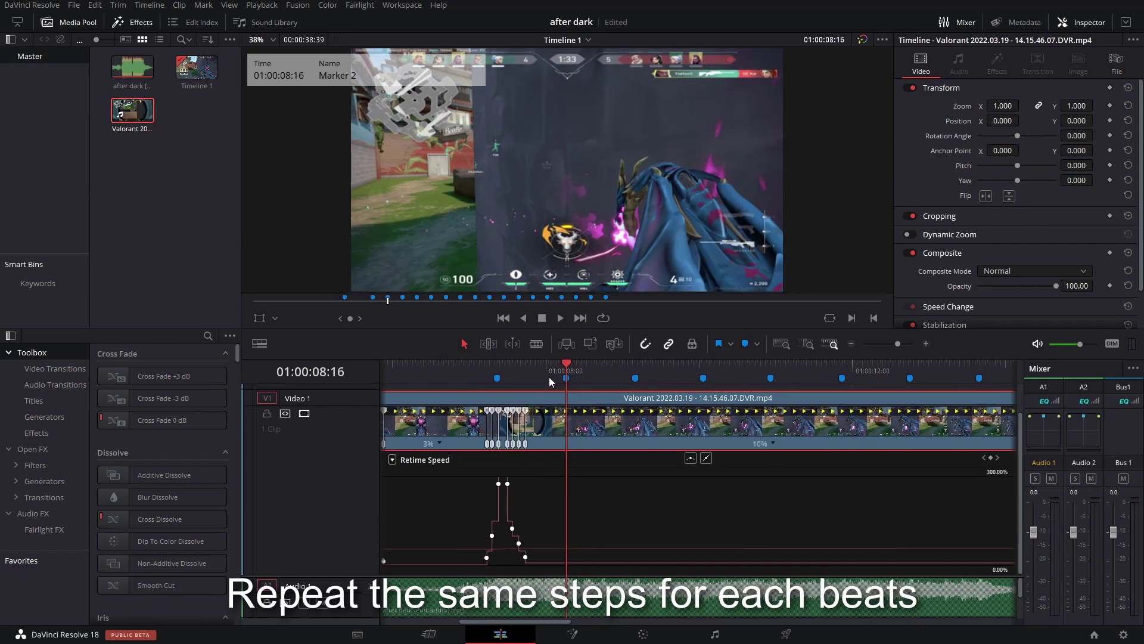
pyautogui.click(565, 371)
pyautogui.moveTo(571, 366); pyautogui.dragTo(556, 366)
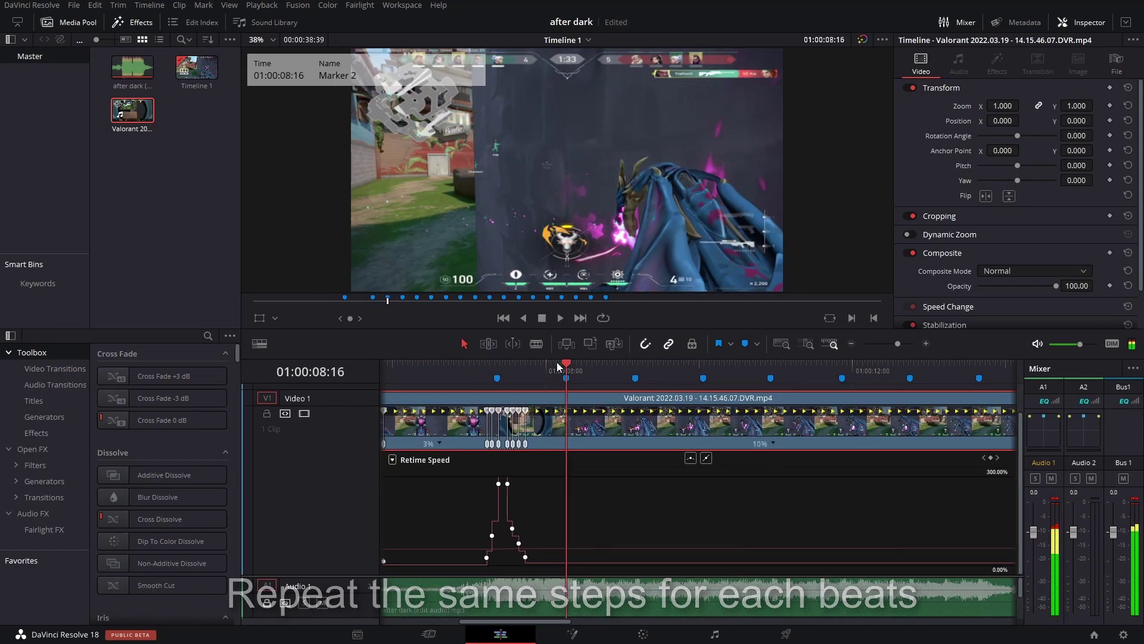
# Add a speed point near Marker 2, ending the 10% stretch, and set the following section to 100%
pyautogui.click(774, 445)
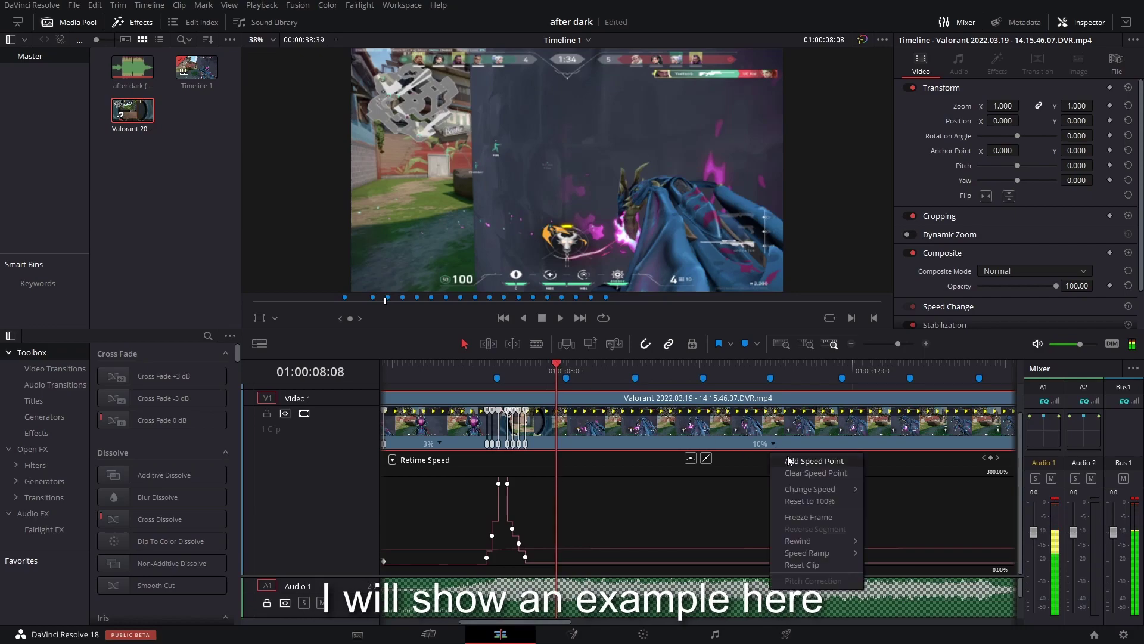
pyautogui.click(788, 458)
pyautogui.click(786, 445)
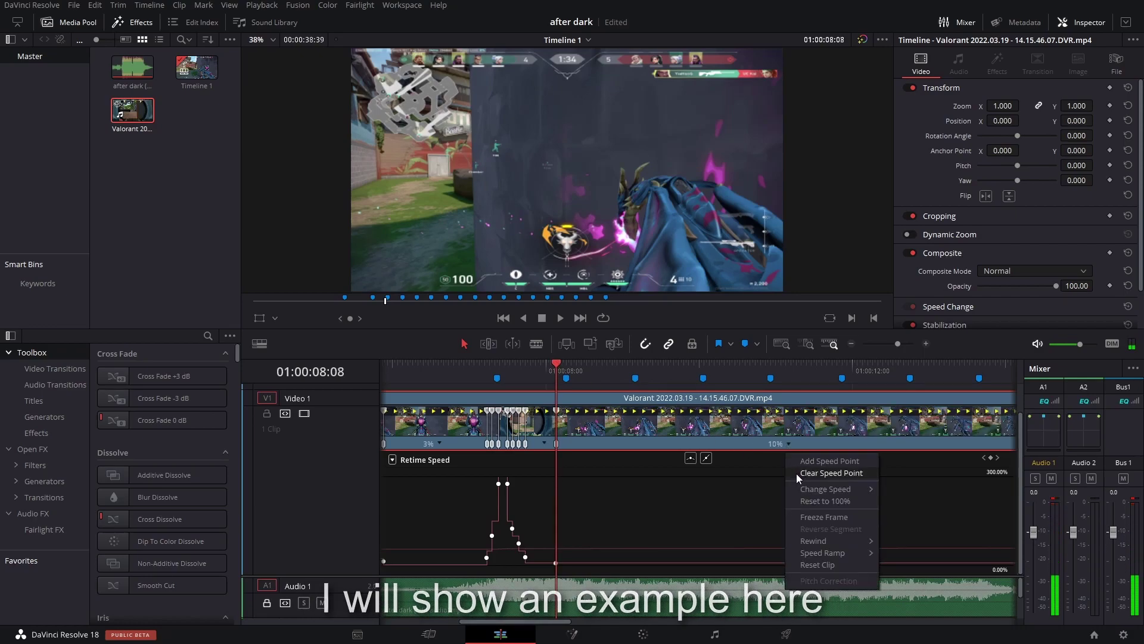
pyautogui.click(817, 500)
pyautogui.click(613, 366)
# Scrub to Marker 3 and drag the speed curve up to raise the section to about 252%
pyautogui.moveTo(612, 366); pyautogui.dragTo(633, 376)
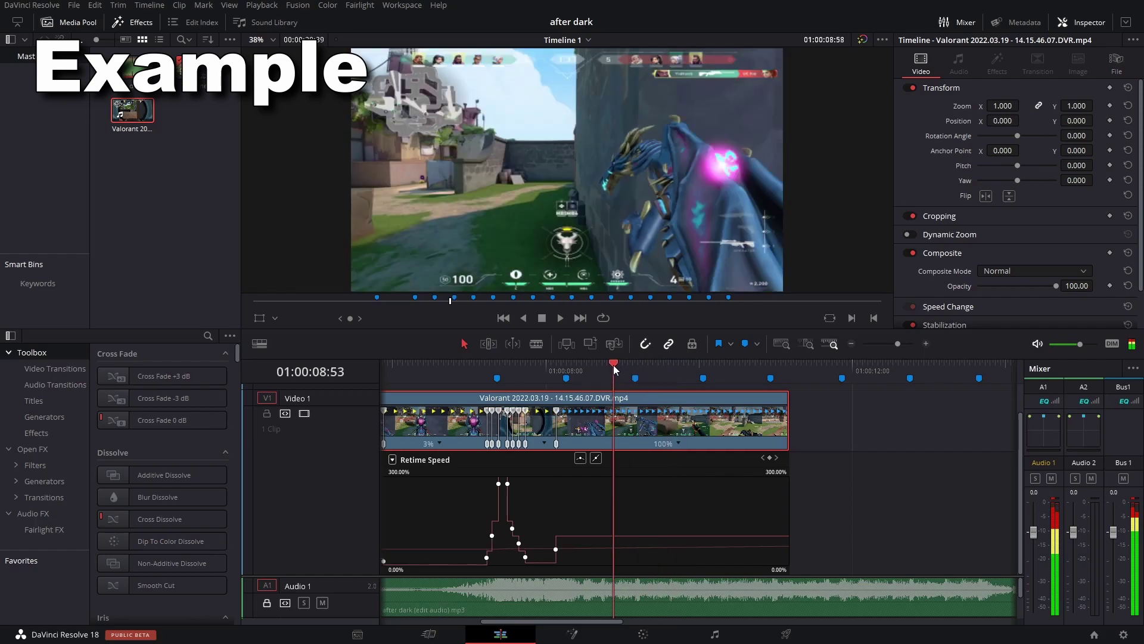
pyautogui.press('space')
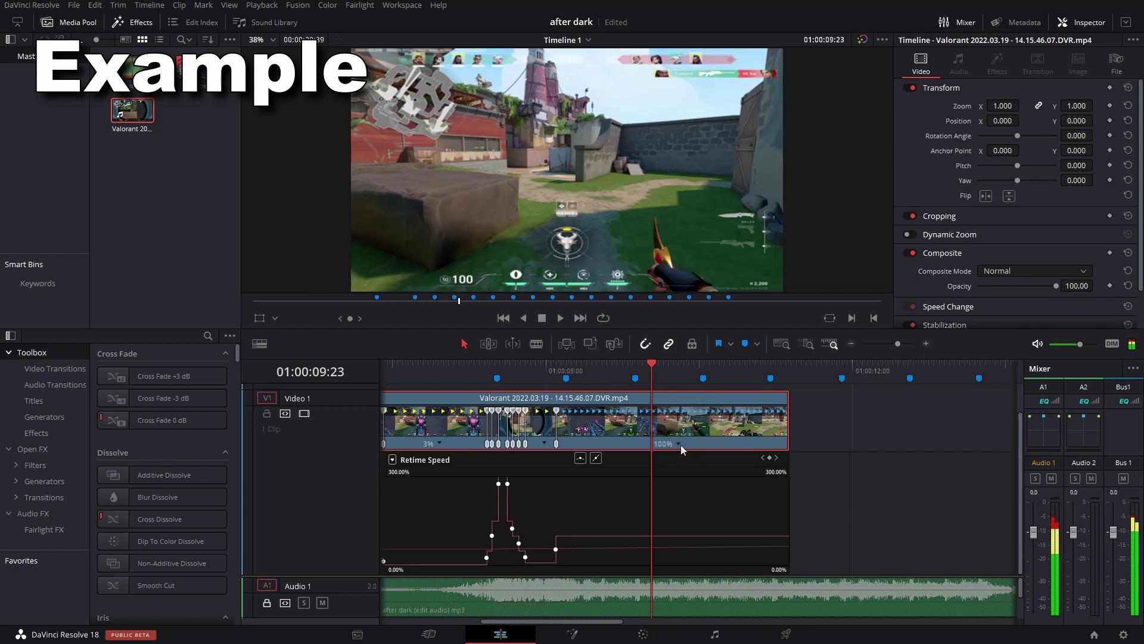
pyautogui.click(681, 445)
pyautogui.click(694, 459)
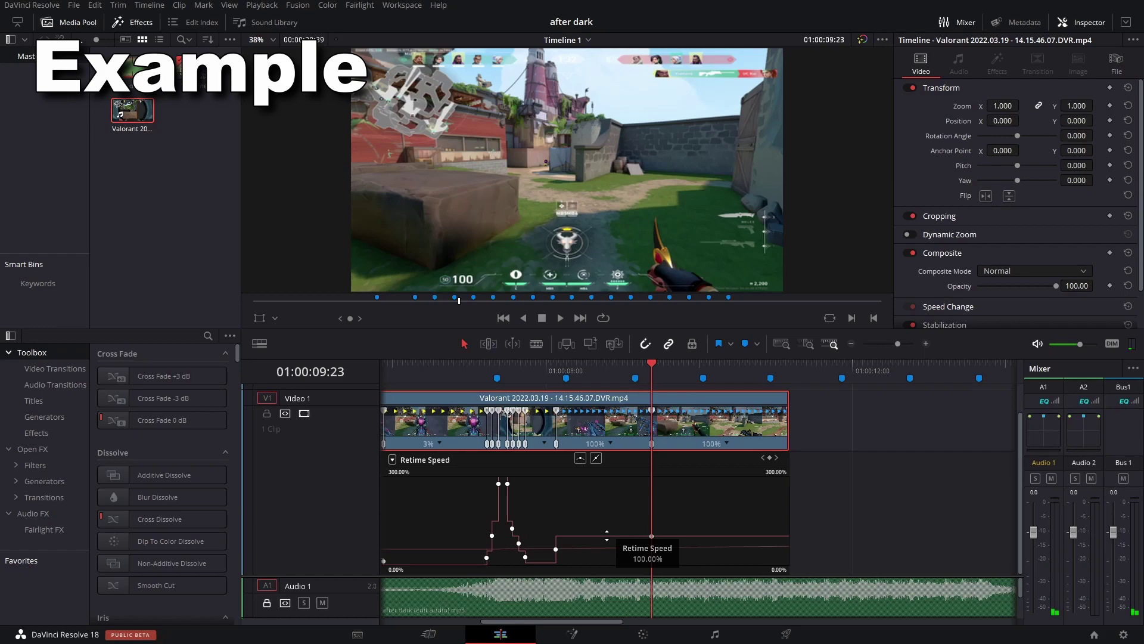
pyautogui.moveTo(607, 534); pyautogui.dragTo(607, 476)
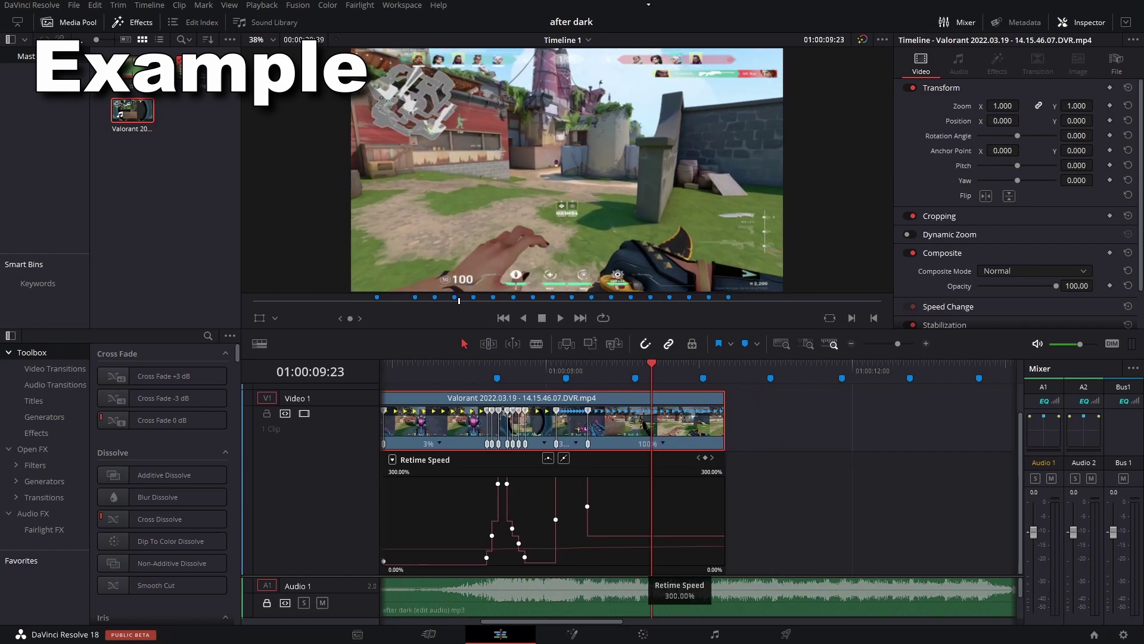
# Replay the new ramp from before Marker 2, stop at 01:00:08:10, and zoom in on the clip
pyautogui.click(569, 374)
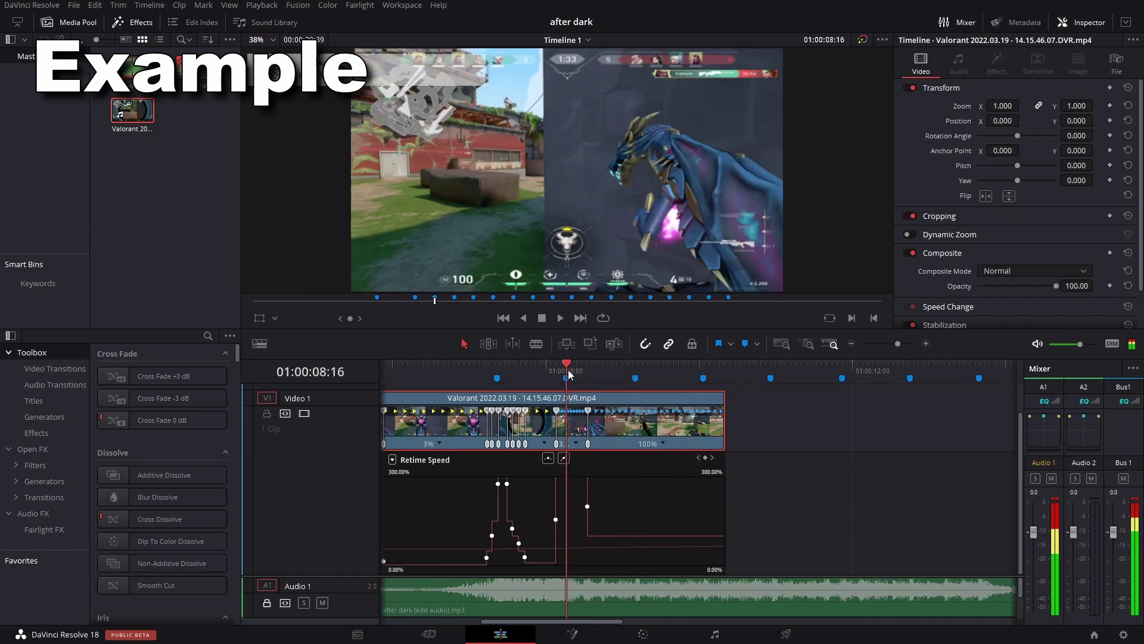
pyautogui.moveTo(569, 374); pyautogui.dragTo(574, 377)
pyautogui.click(545, 368)
pyautogui.press('space')
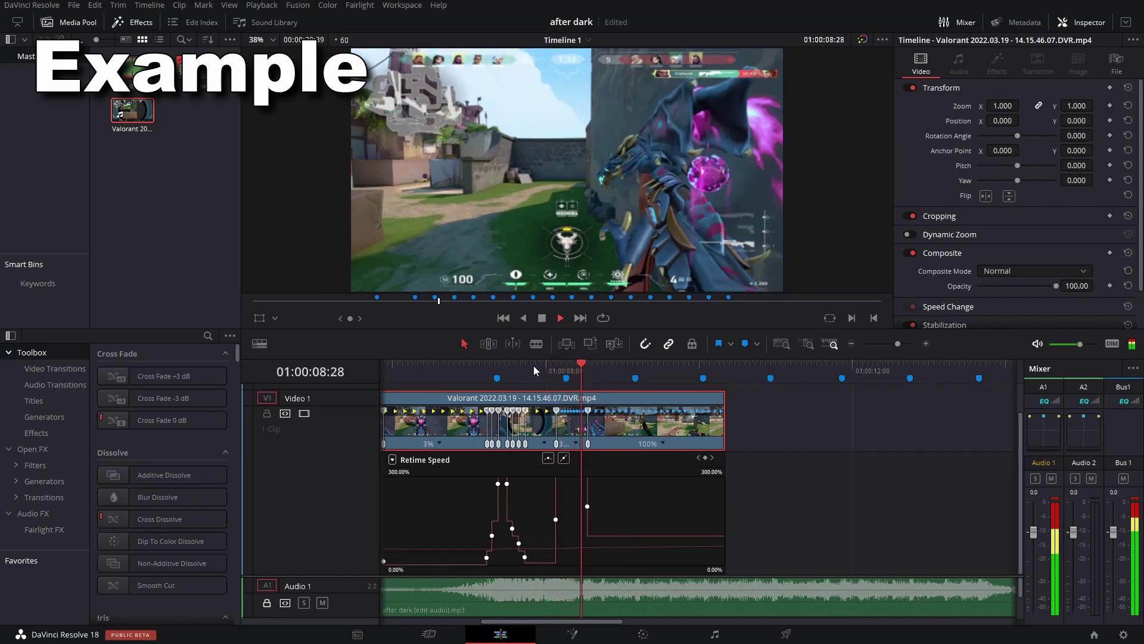
pyautogui.click(482, 361)
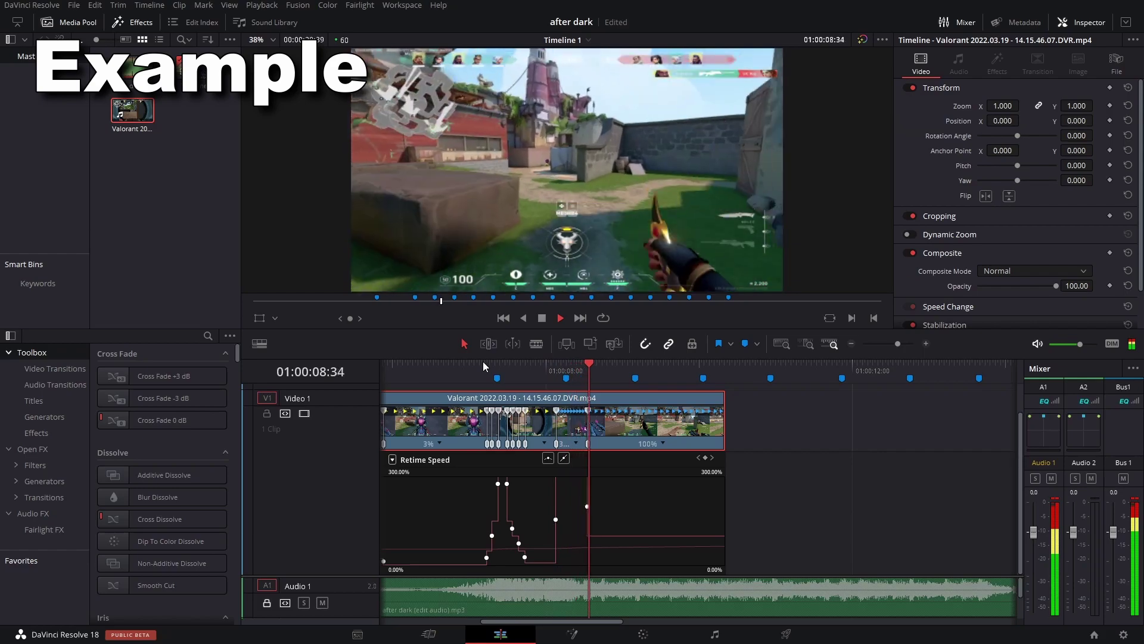
pyautogui.press('space')
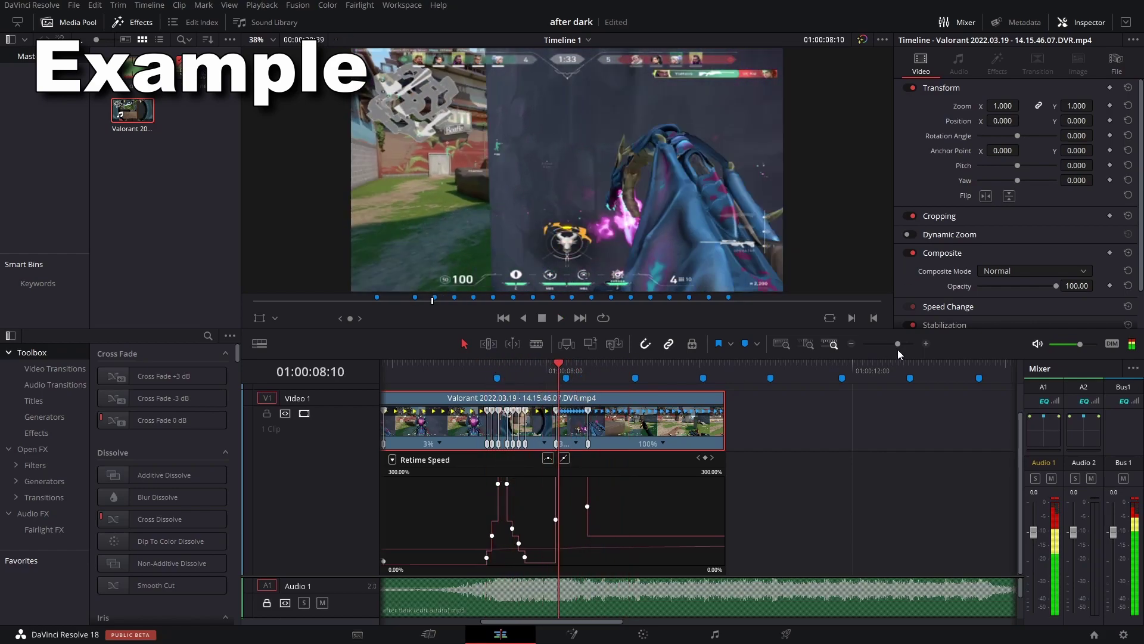
pyautogui.moveTo(898, 344); pyautogui.dragTo(910, 344)
# Add a speed point at the next beat marker and speed the second section up to 800%
pyautogui.moveTo(725, 377); pyautogui.dragTo(785, 379)
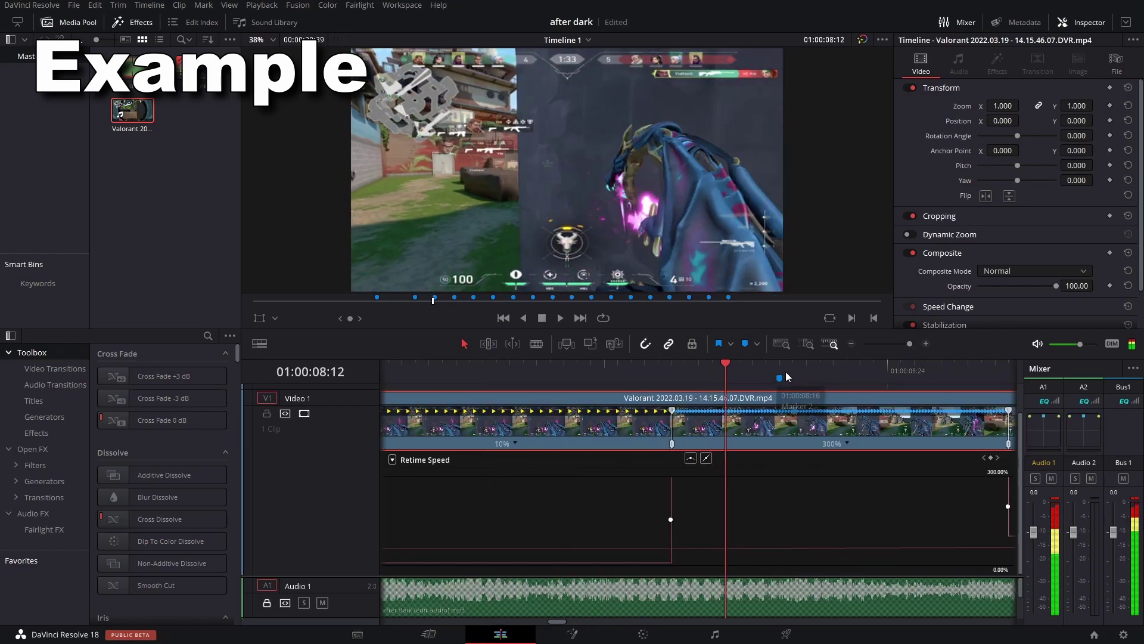
pyautogui.click(846, 449)
pyautogui.click(859, 458)
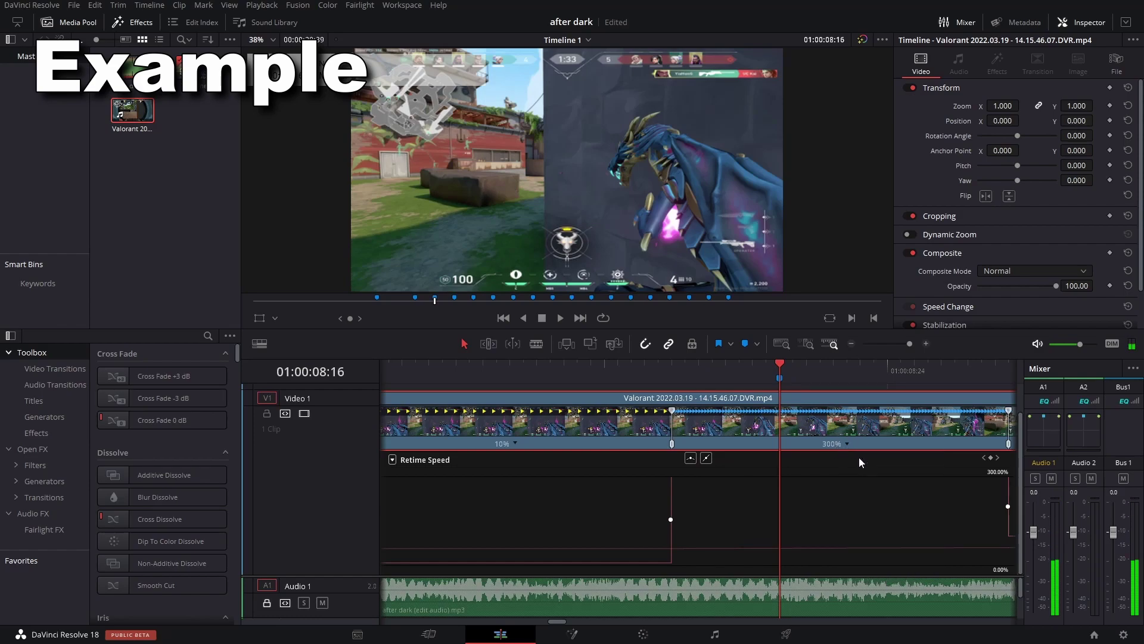
pyautogui.scroll(-1, 782, 503)
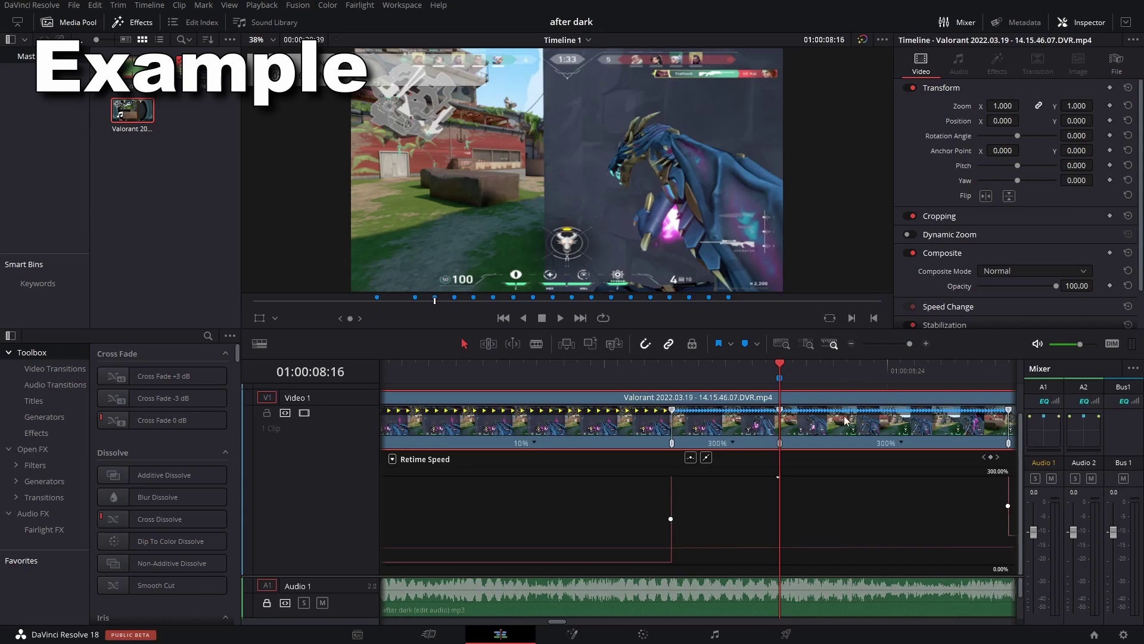
pyautogui.click(896, 450)
pyautogui.moveTo(934, 488)
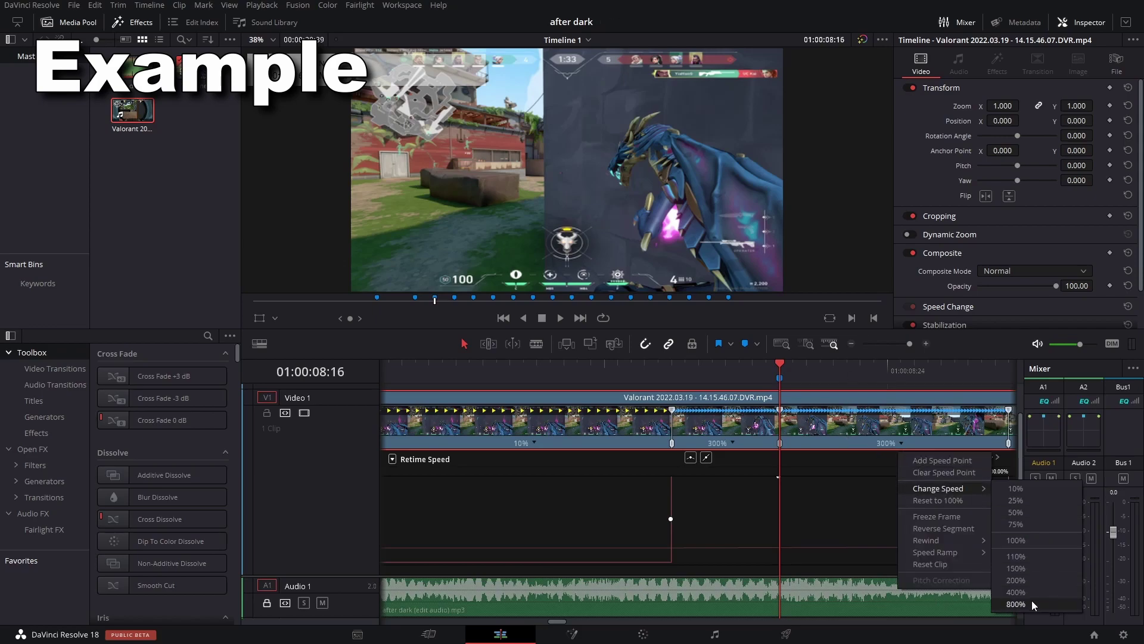
pyautogui.click(1016, 604)
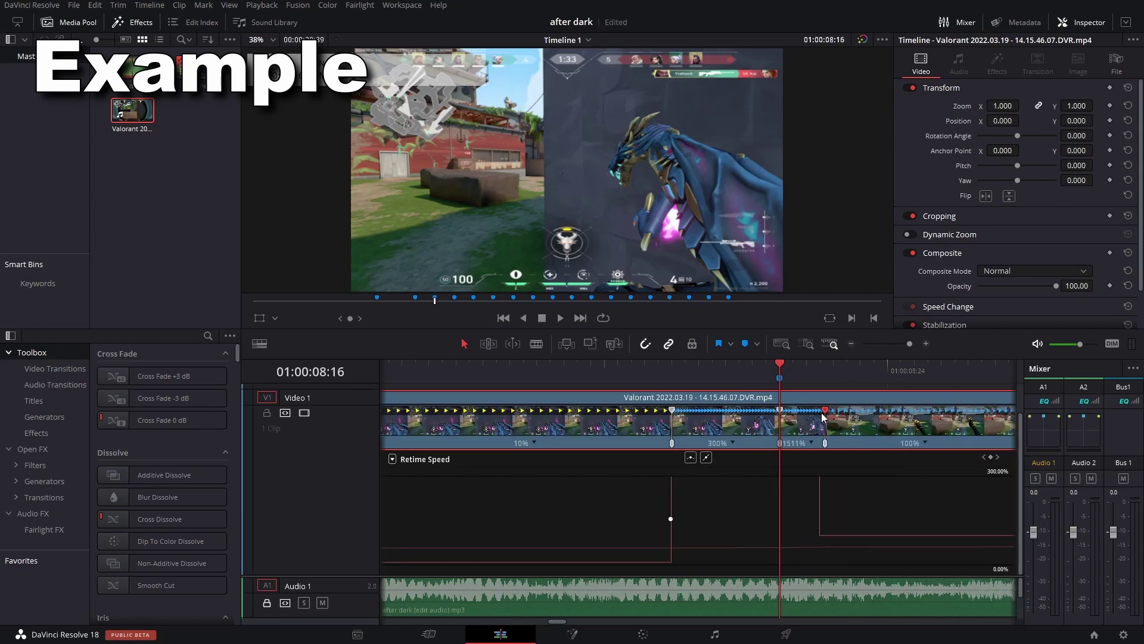
# Play back the ramped clip from around 08:17, then zoom back in and step forward one frame
pyautogui.press('space')
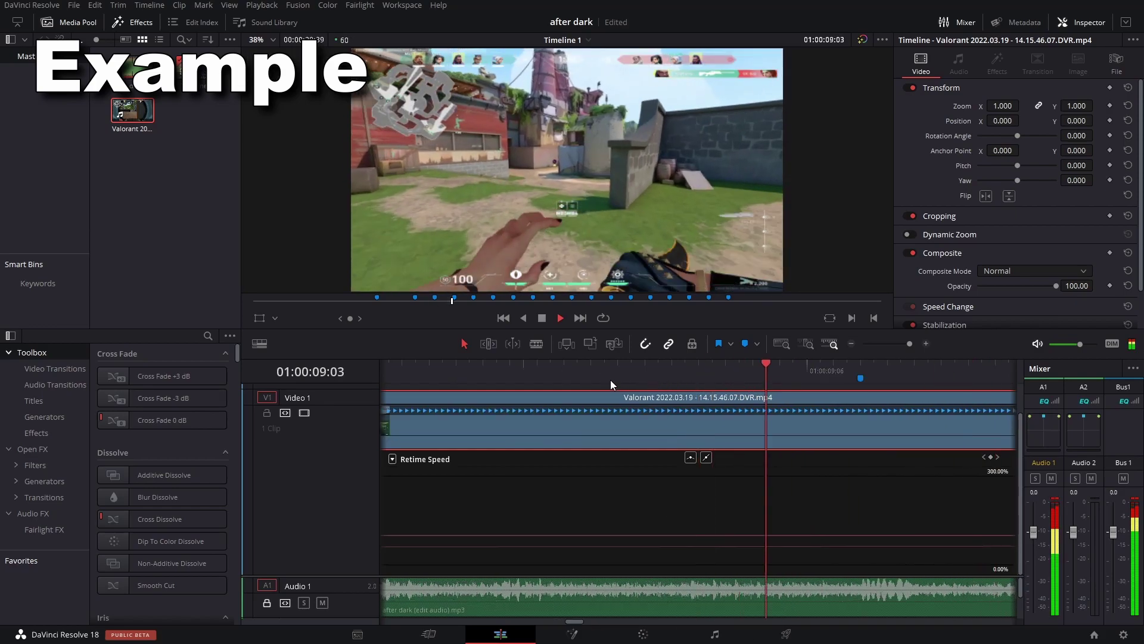
pyautogui.moveTo(910, 344); pyautogui.dragTo(900, 351)
pyautogui.click(489, 372)
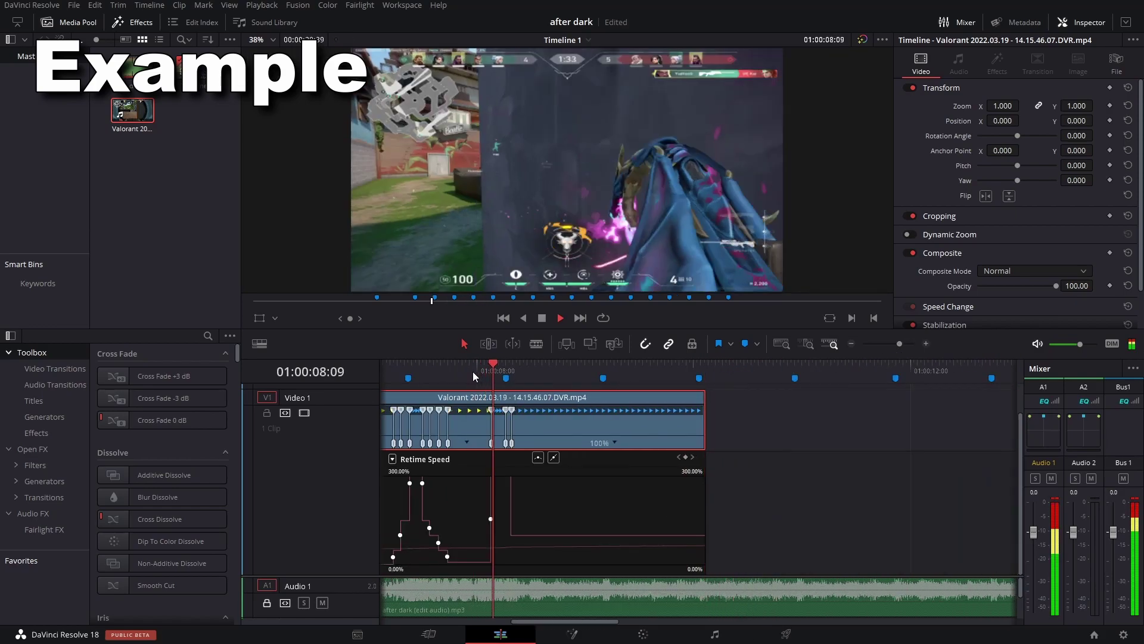
pyautogui.click(473, 371)
pyautogui.press('space')
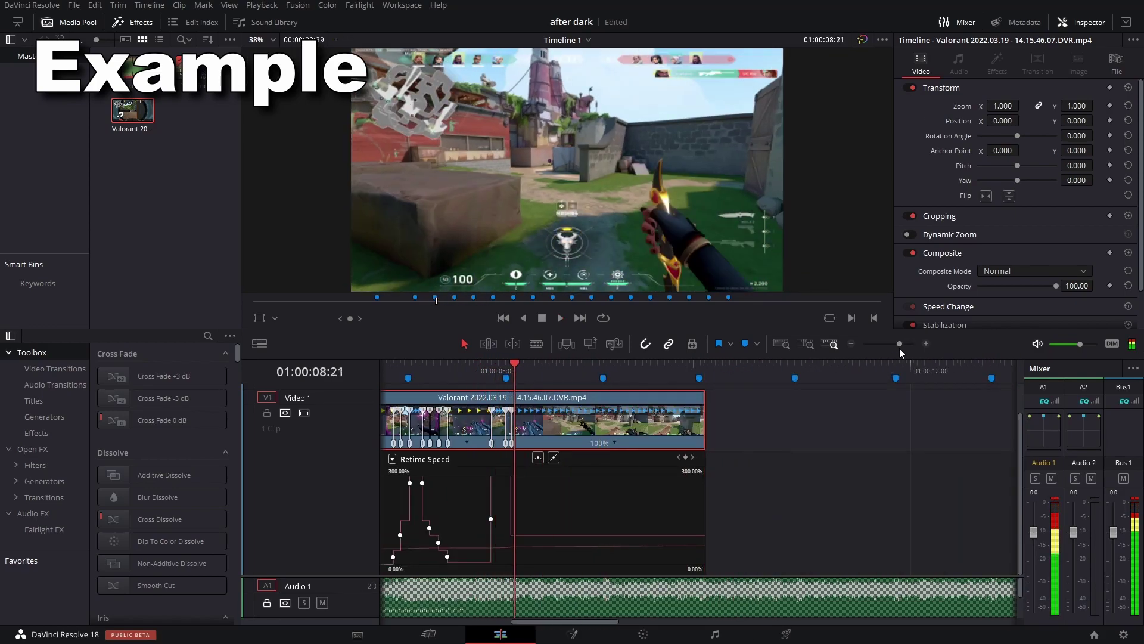
pyautogui.moveTo(899, 348); pyautogui.dragTo(910, 350)
pyautogui.press('Right')
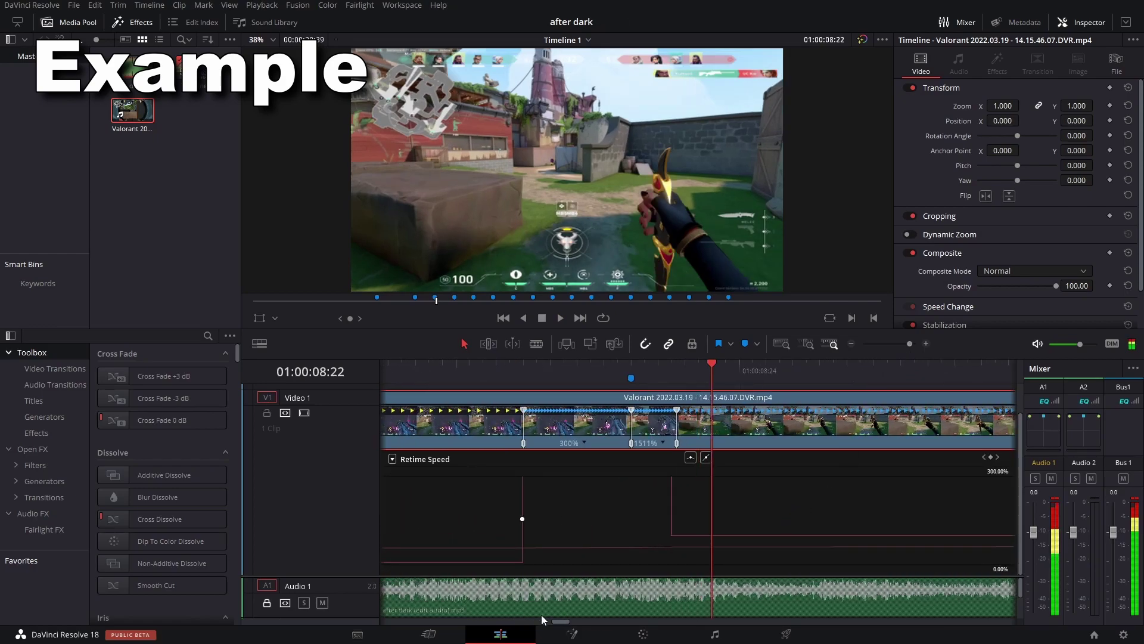
pyautogui.moveTo(568, 620); pyautogui.dragTo(572, 624)
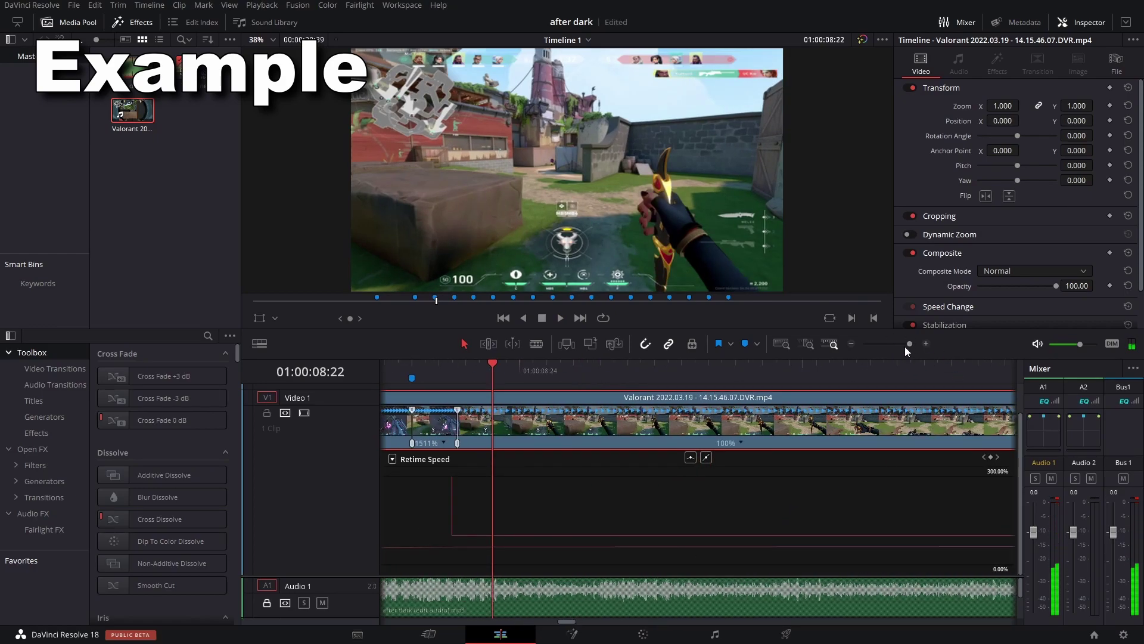
# Add a speed point in the 100% section and slow the section after it to 50%
pyautogui.click(741, 444)
pyautogui.click(748, 462)
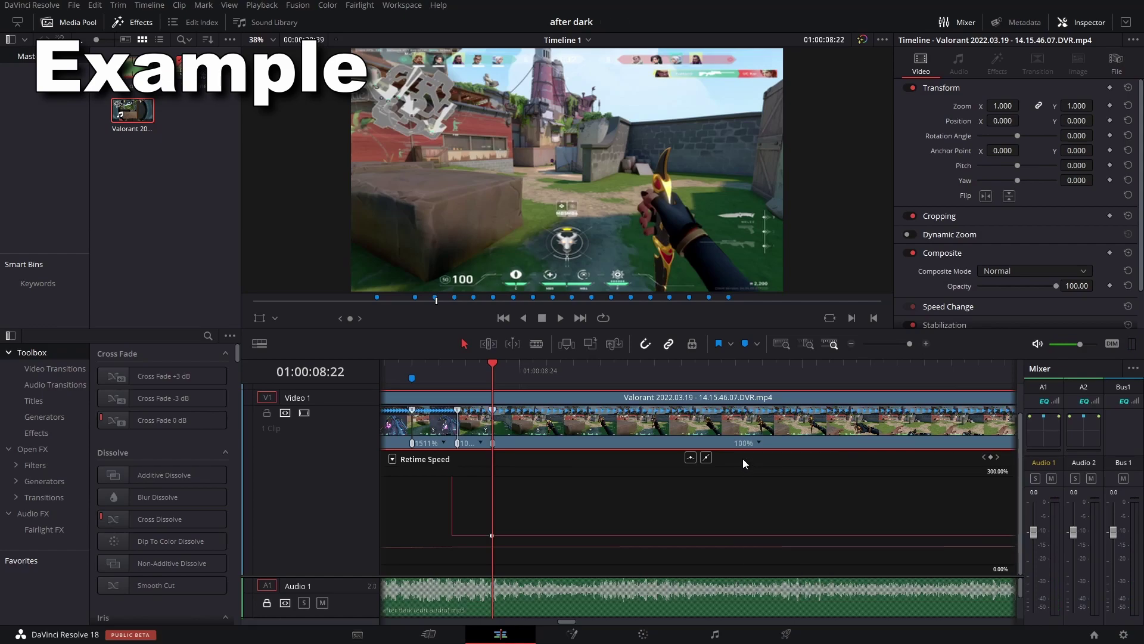
pyautogui.press('space')
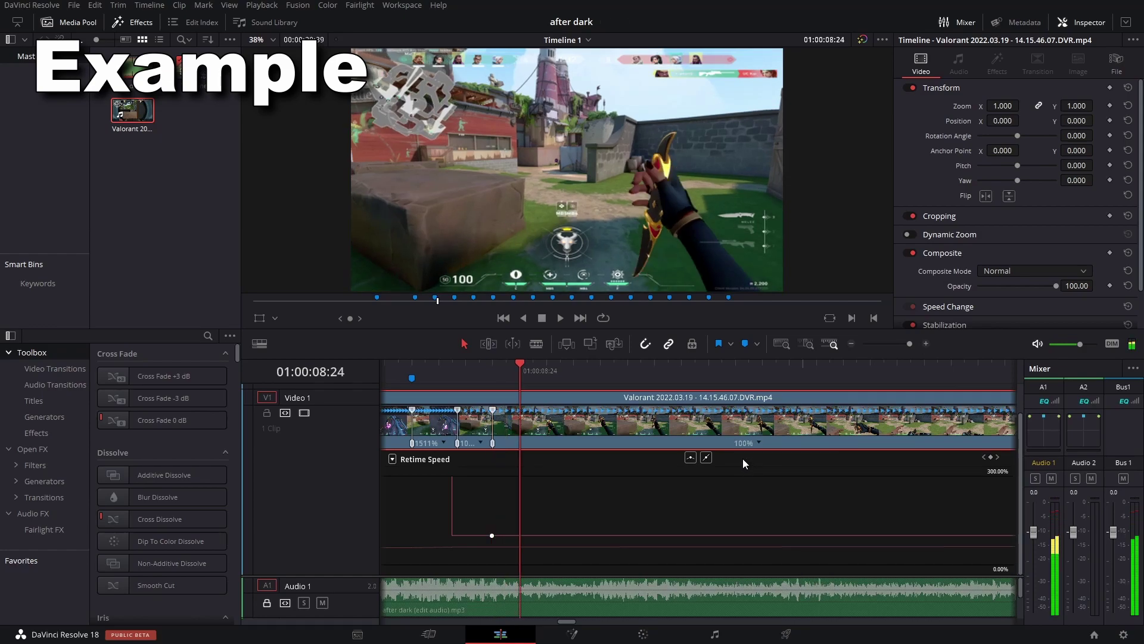
pyautogui.rightClick(757, 453)
pyautogui.moveTo(828, 488)
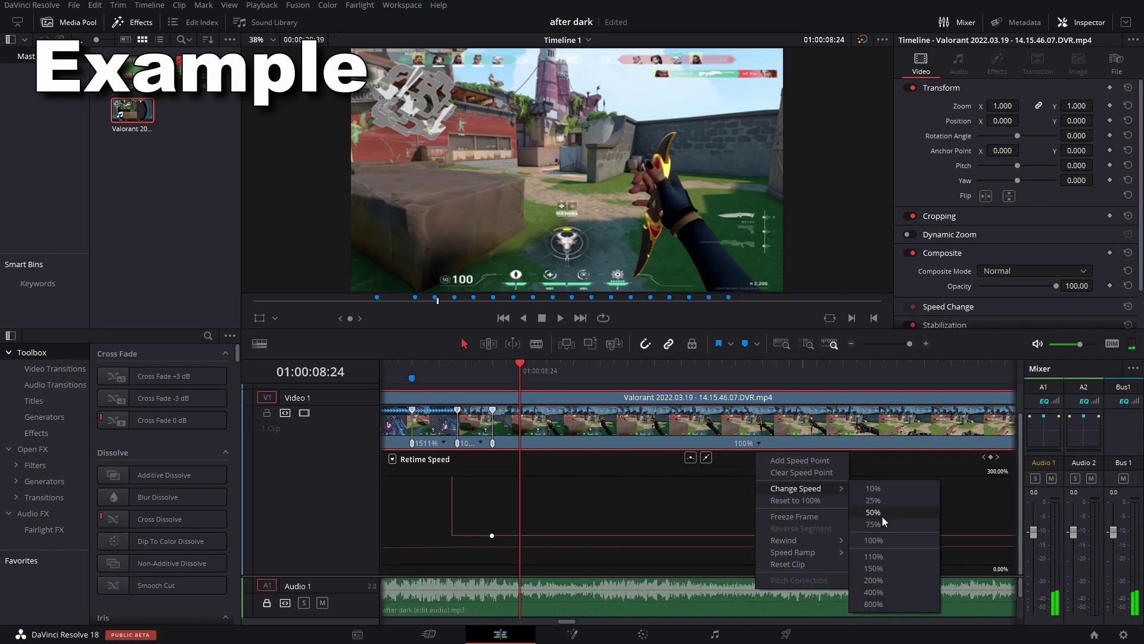
pyautogui.click(882, 516)
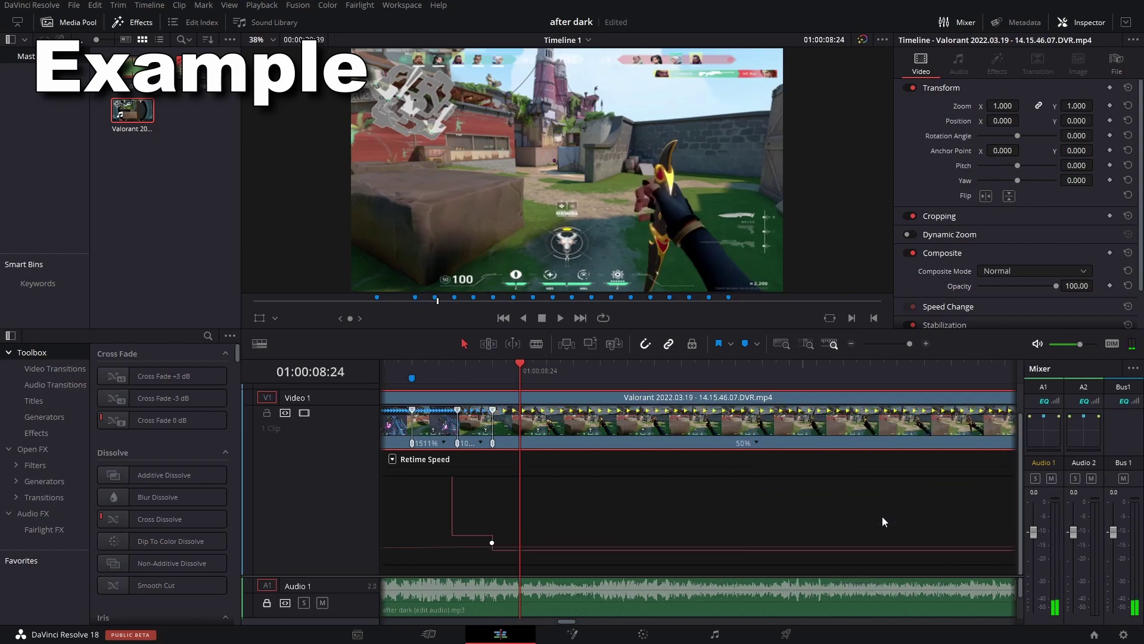
# Split the 50% section with a speed point and slow the later section to 10%
pyautogui.click(757, 446)
pyautogui.click(770, 459)
pyautogui.click(790, 445)
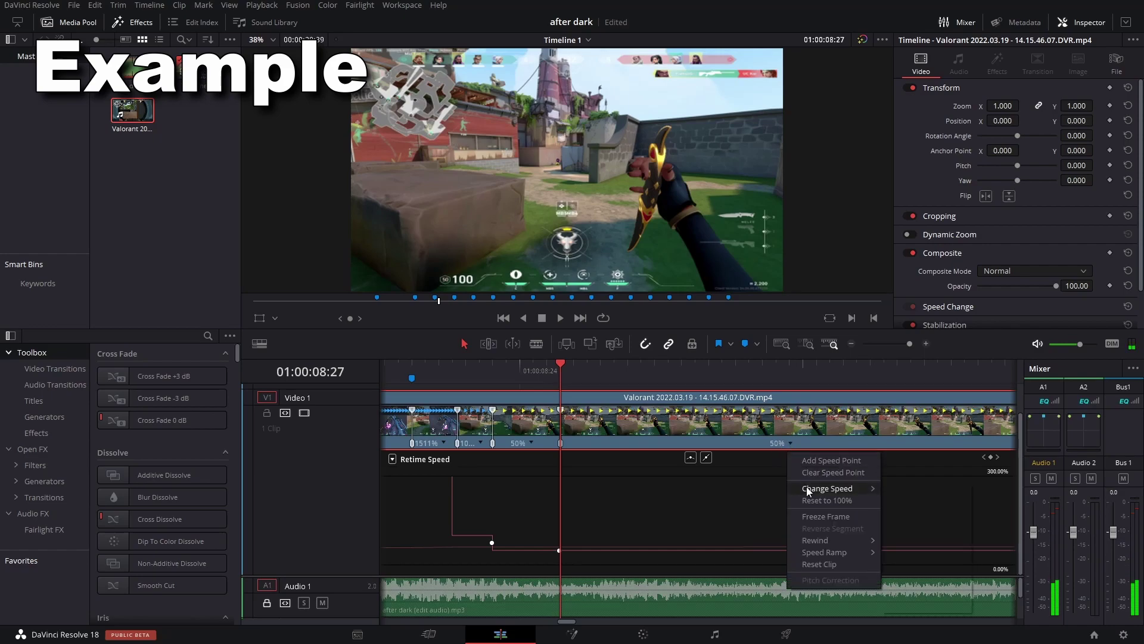
pyautogui.moveTo(807, 487)
pyautogui.click(918, 494)
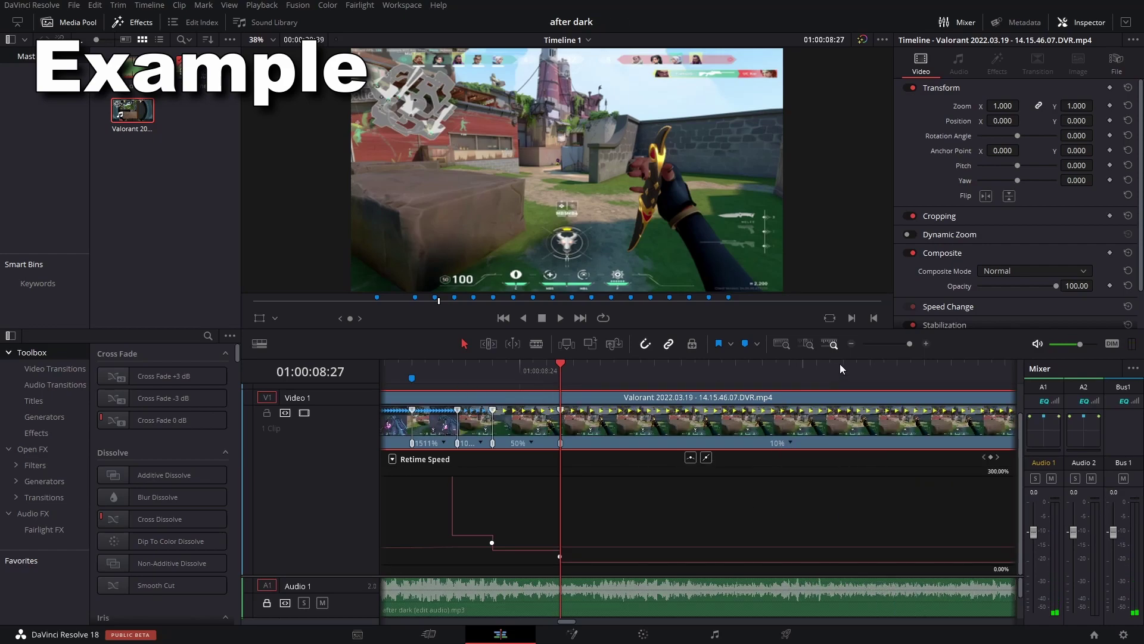
pyautogui.click(904, 346)
pyautogui.click(591, 370)
# Set the short fast section to 200% and drag its handle to shorten it
pyautogui.press('space')
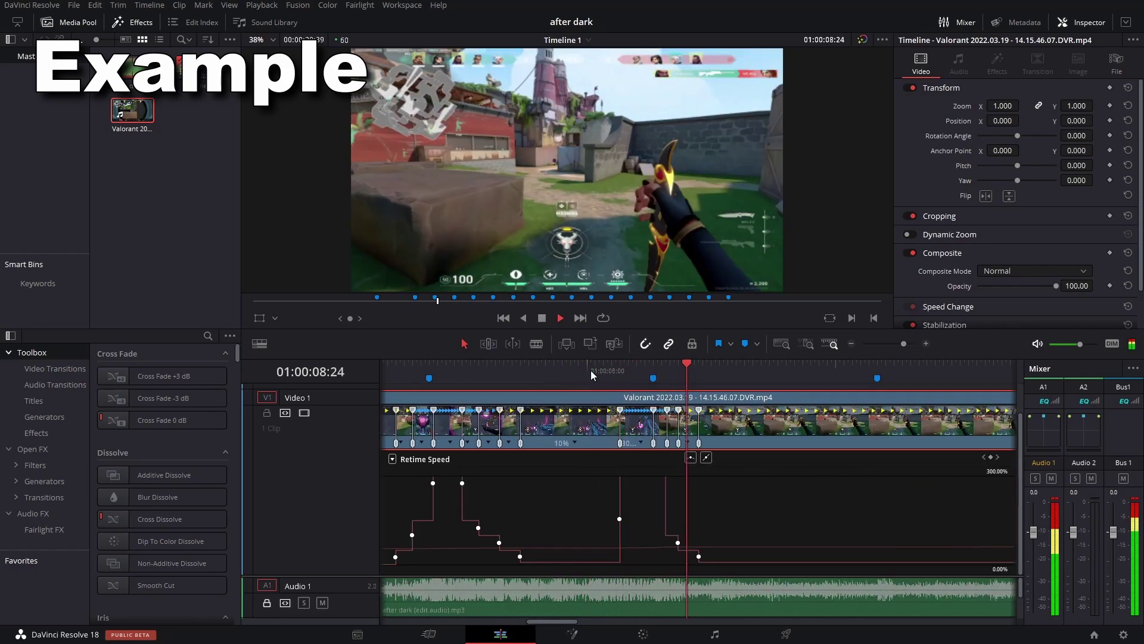
pyautogui.press('space')
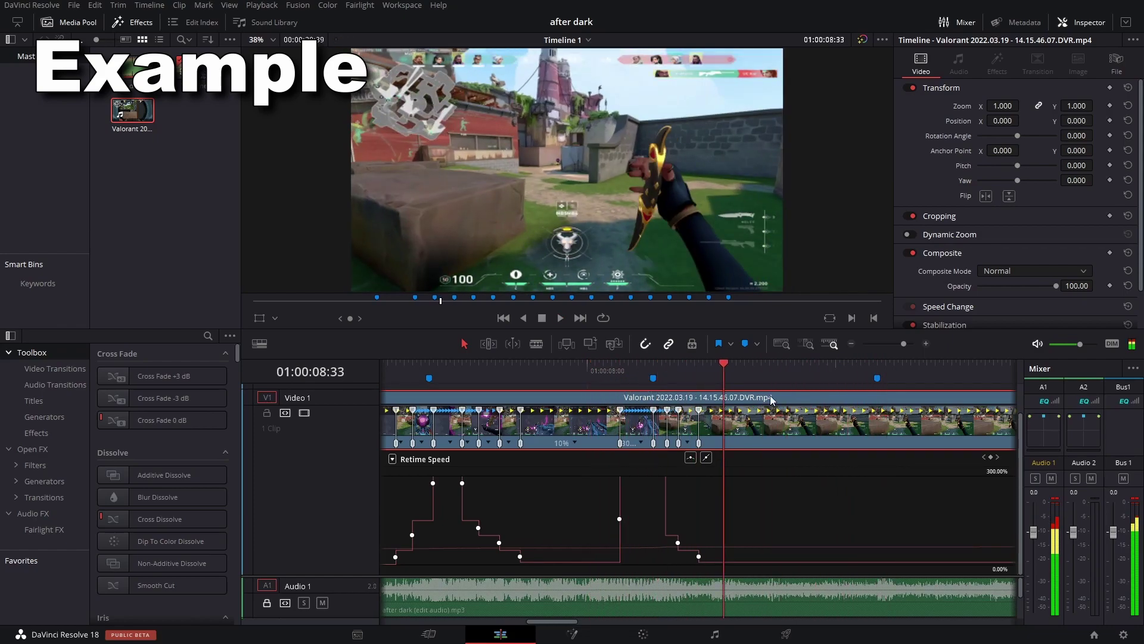
pyautogui.click(906, 346)
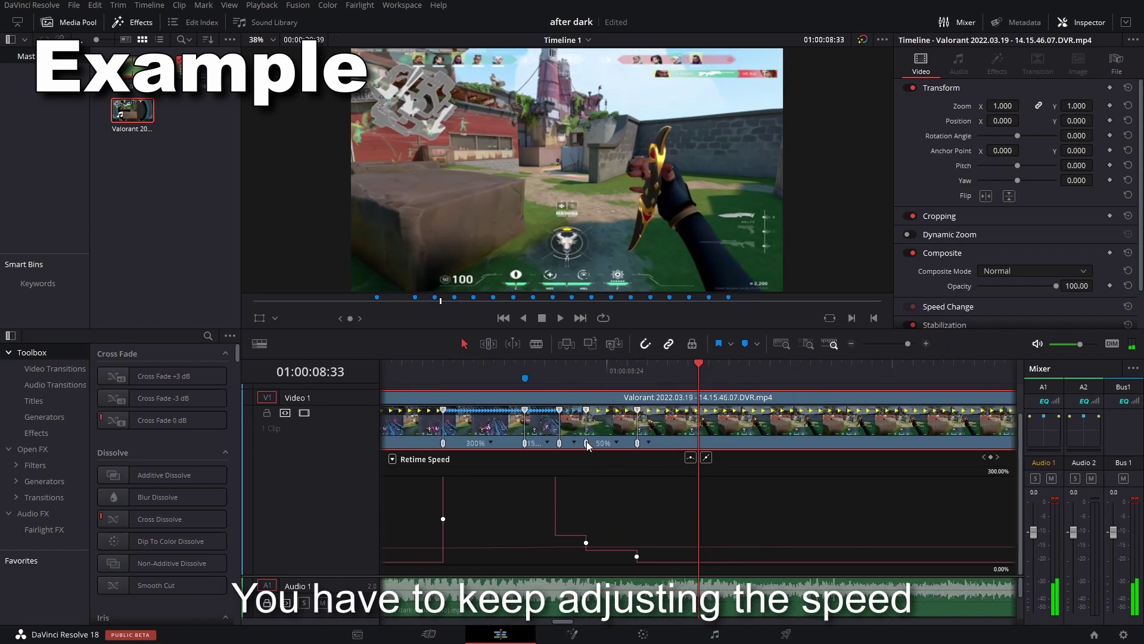
pyautogui.click(548, 443)
pyautogui.moveTo(614, 488)
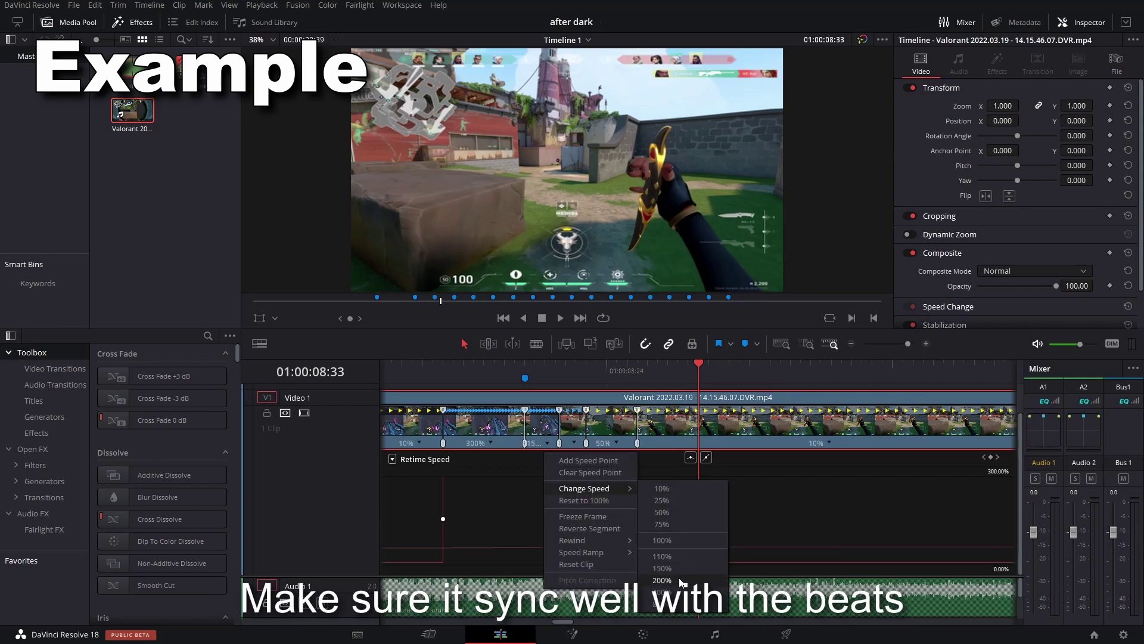
pyautogui.click(673, 535)
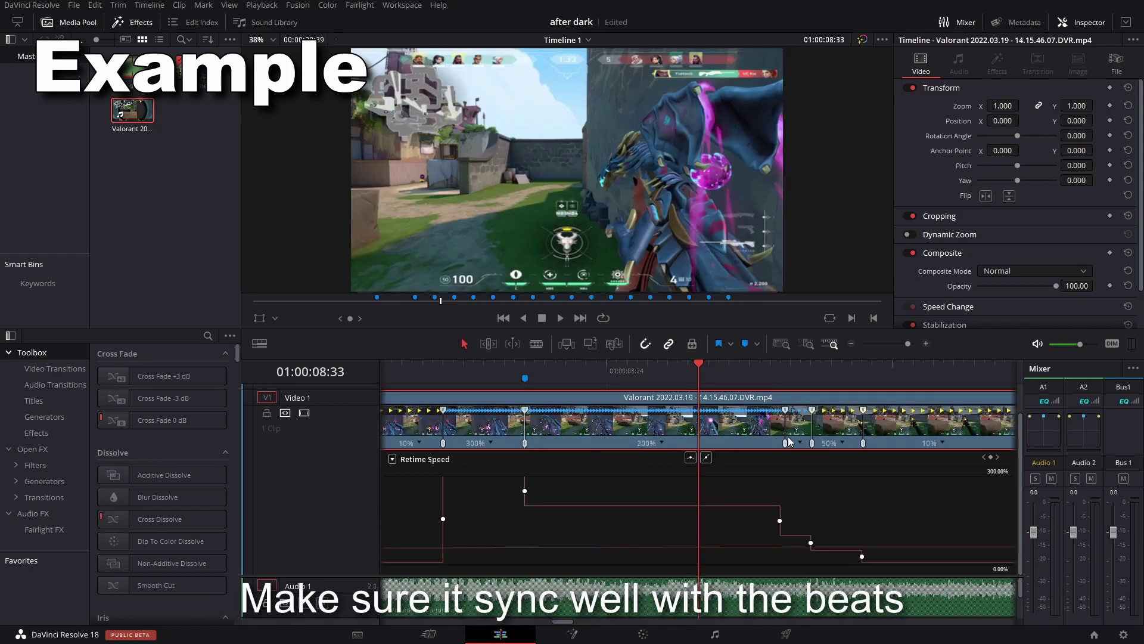
pyautogui.moveTo(790, 442); pyautogui.dragTo(663, 464)
# Speed up the following sections so the 50% and 10% points move earlier
pyautogui.click(586, 444)
pyautogui.moveTo(603, 483)
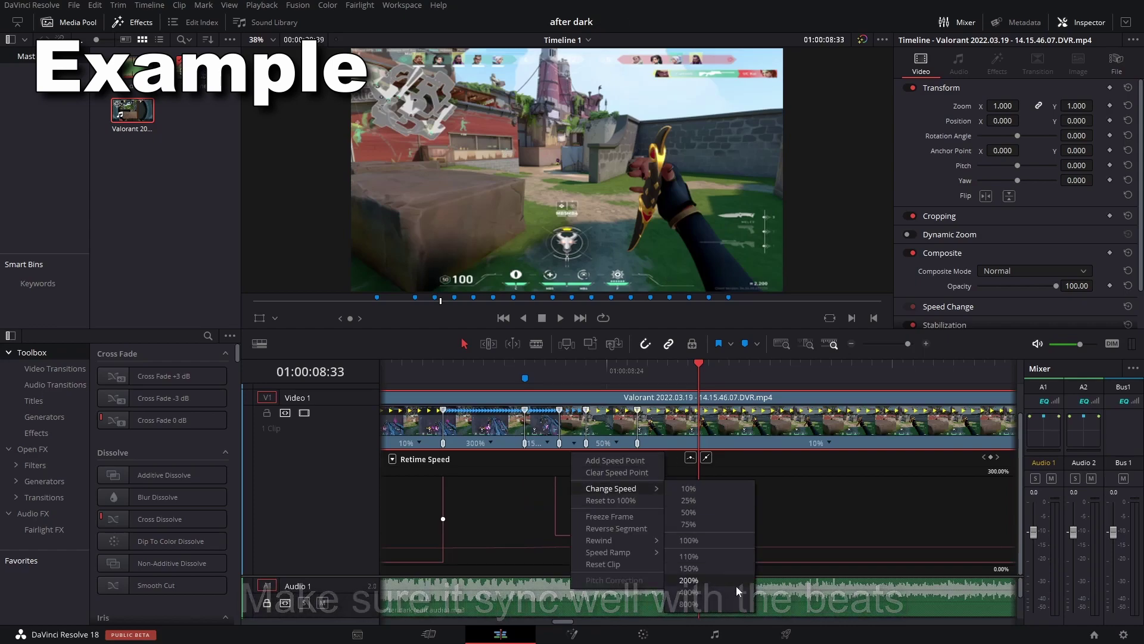
pyautogui.click(718, 585)
pyautogui.click(576, 444)
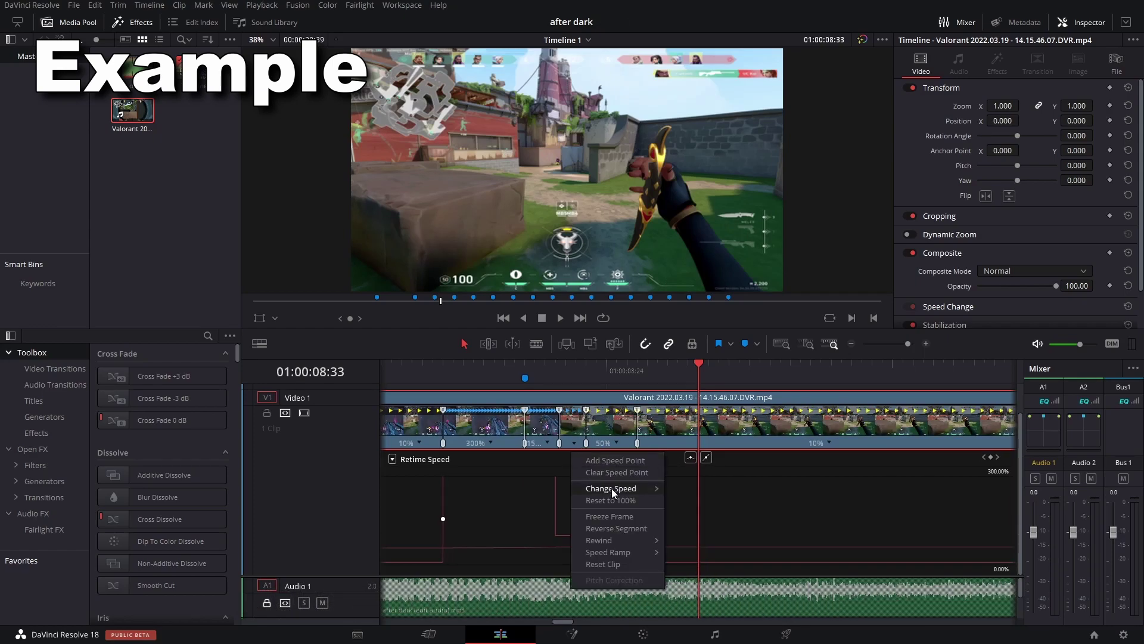
pyautogui.moveTo(620, 489)
pyautogui.click(737, 560)
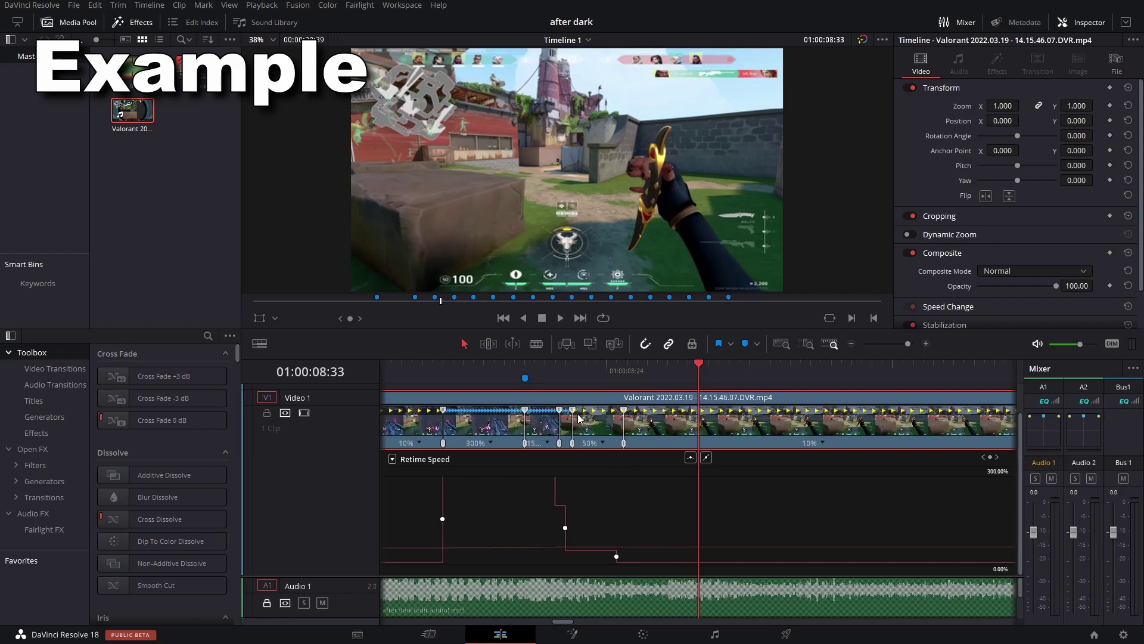
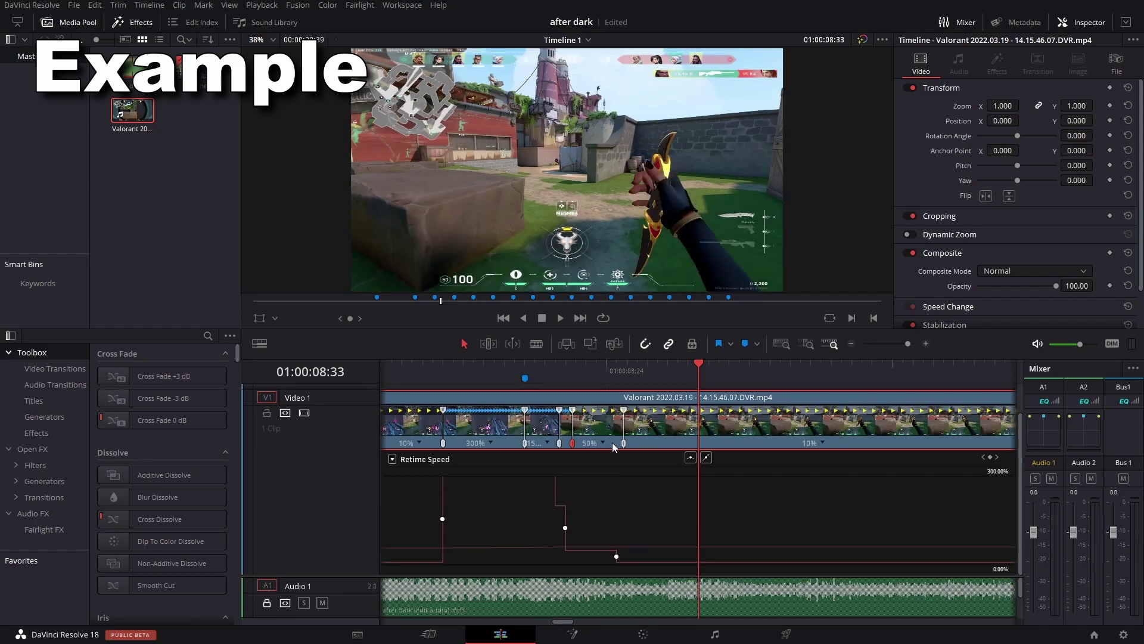
# Slide the speed point earlier to shorten the 50% section, then reset that section to normal speed
pyautogui.moveTo(624, 443); pyautogui.dragTo(589, 441)
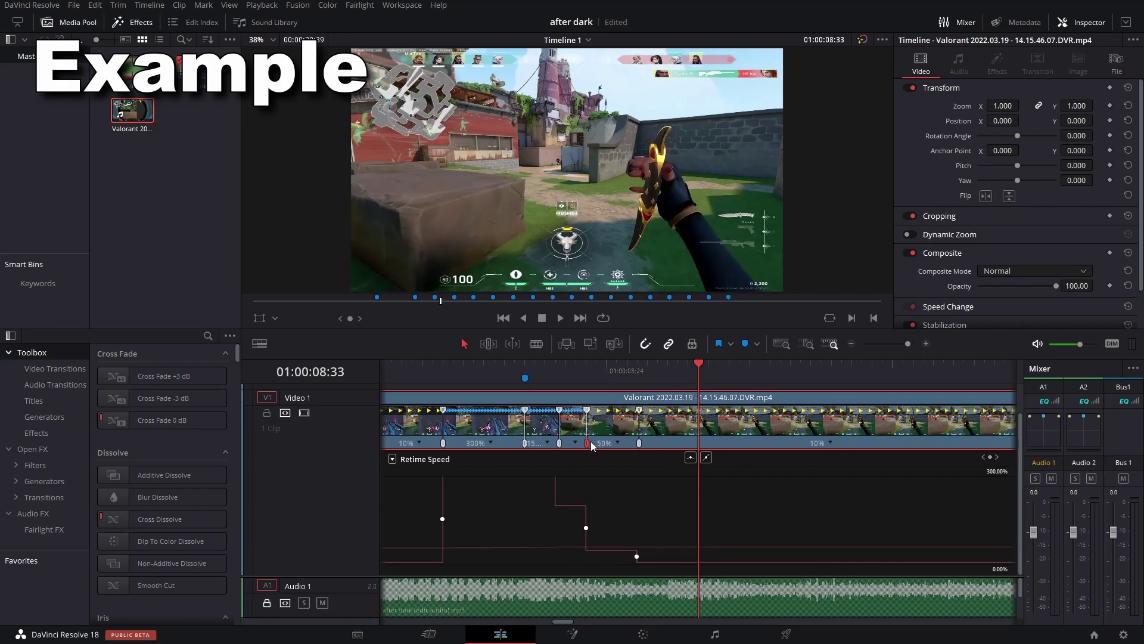
pyautogui.click(580, 377)
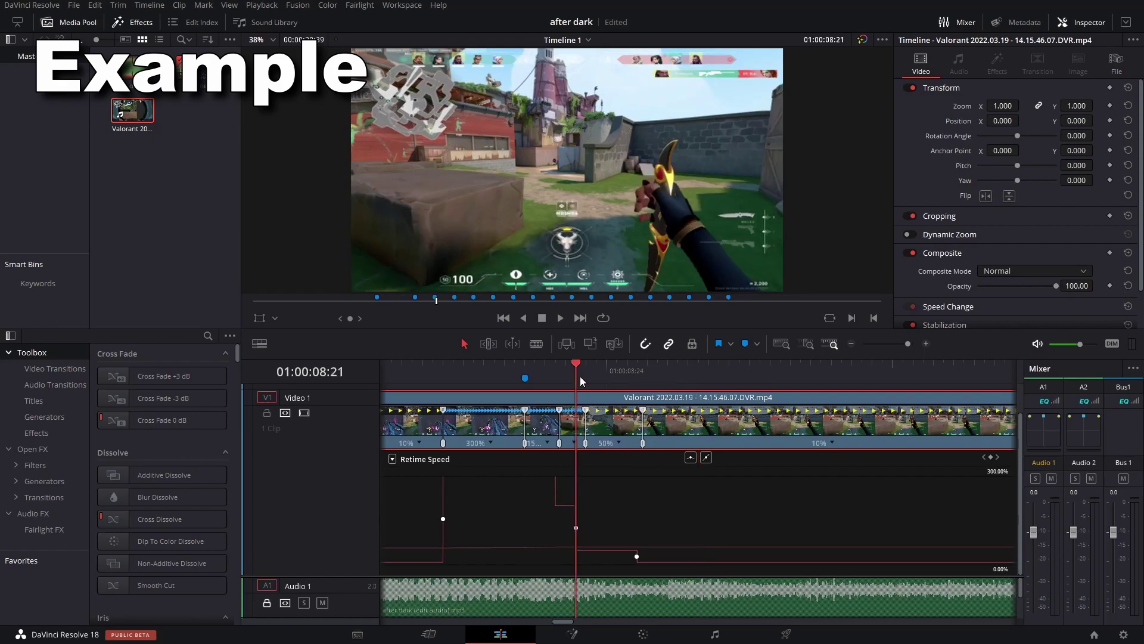
pyautogui.click(620, 443)
pyautogui.click(655, 501)
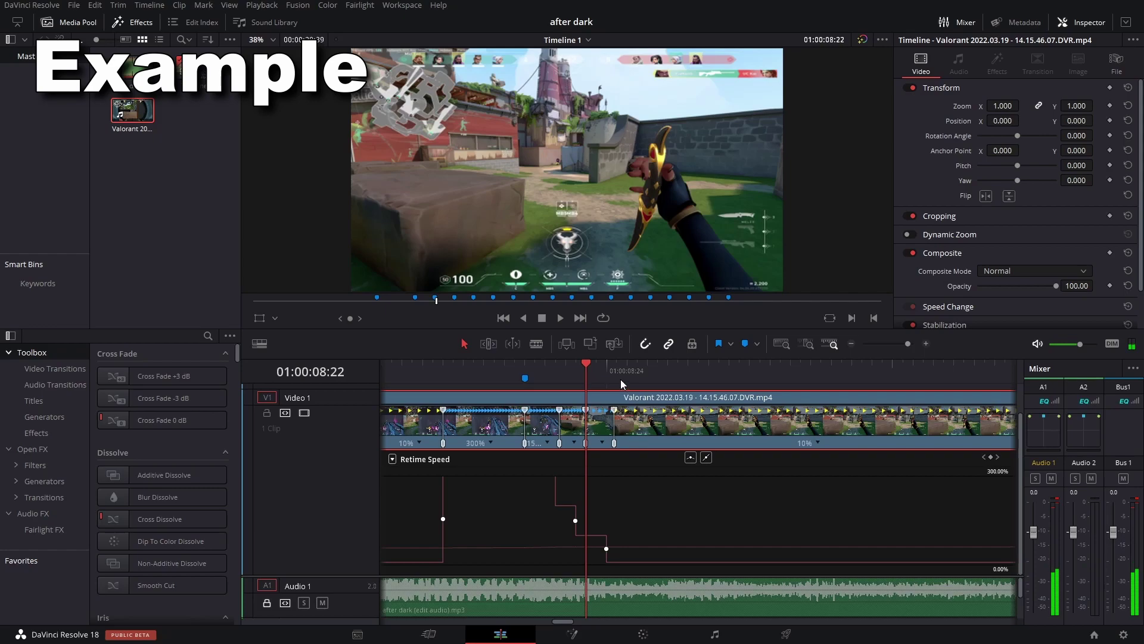
# Review the retimed part around 08:27–08:29 and set the last section to 50% speed
pyautogui.click(639, 381)
pyautogui.moveTo(640, 385)
pyautogui.mouseDown()
pyautogui.moveTo(661, 392)
pyautogui.moveTo(532, 377)
pyautogui.mouseUp()
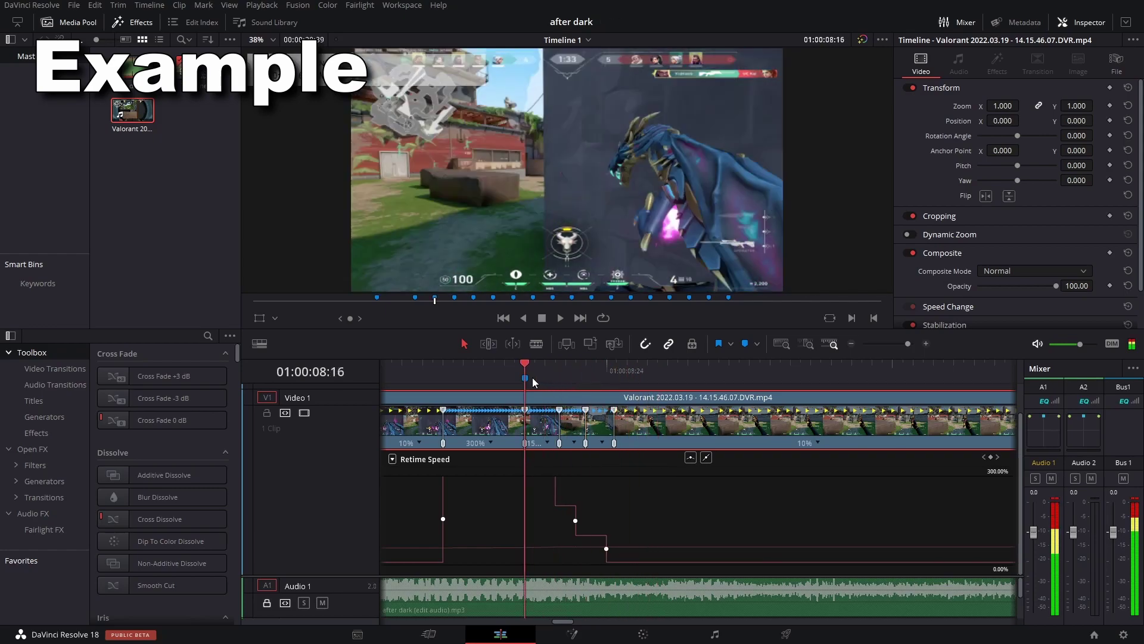
pyautogui.press('space')
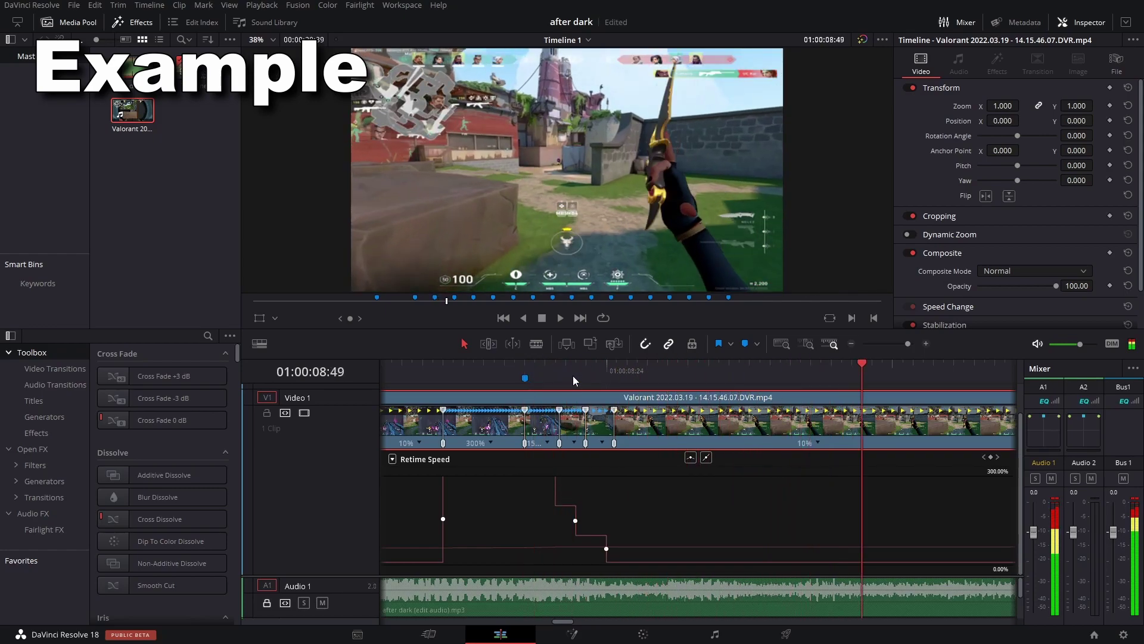
pyautogui.moveTo(602, 378); pyautogui.dragTo(649, 385)
pyautogui.click(816, 446)
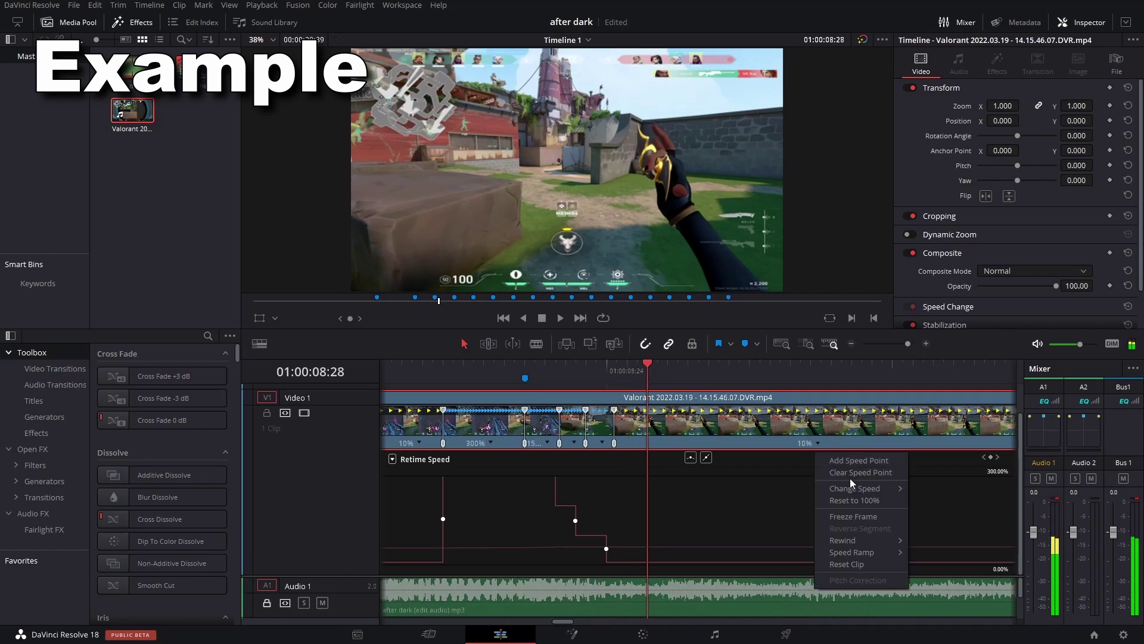
pyautogui.moveTo(853, 482)
pyautogui.click(941, 518)
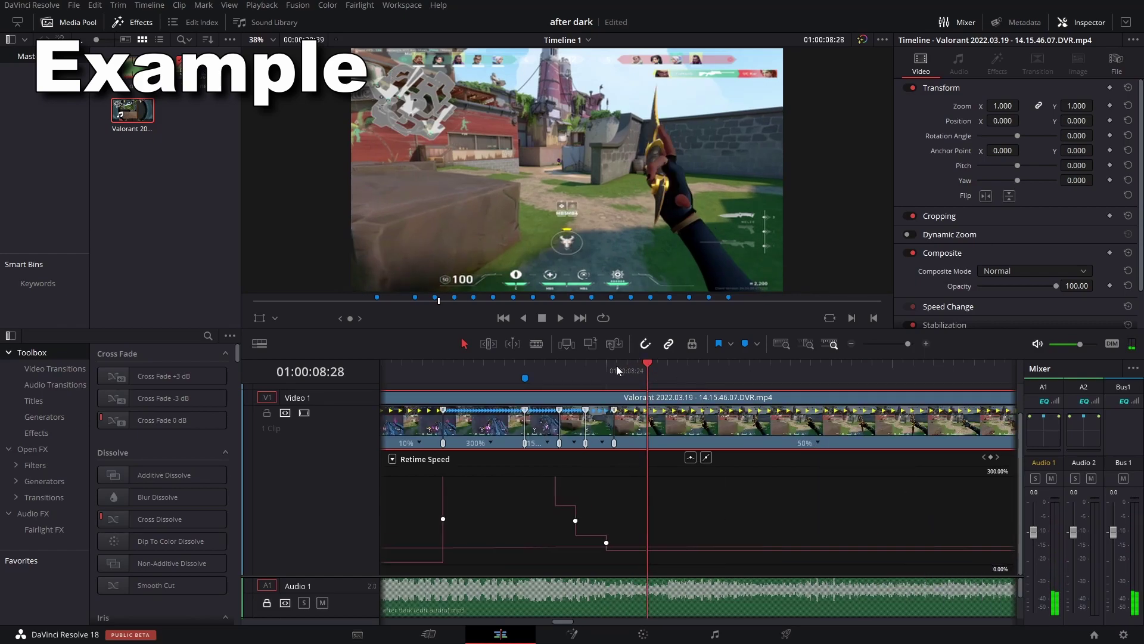
# Add a speed point at 08:29, slow the new last section to 10%, and replay the ramp
pyautogui.moveTo(616, 366); pyautogui.dragTo(658, 366)
pyautogui.click(821, 443)
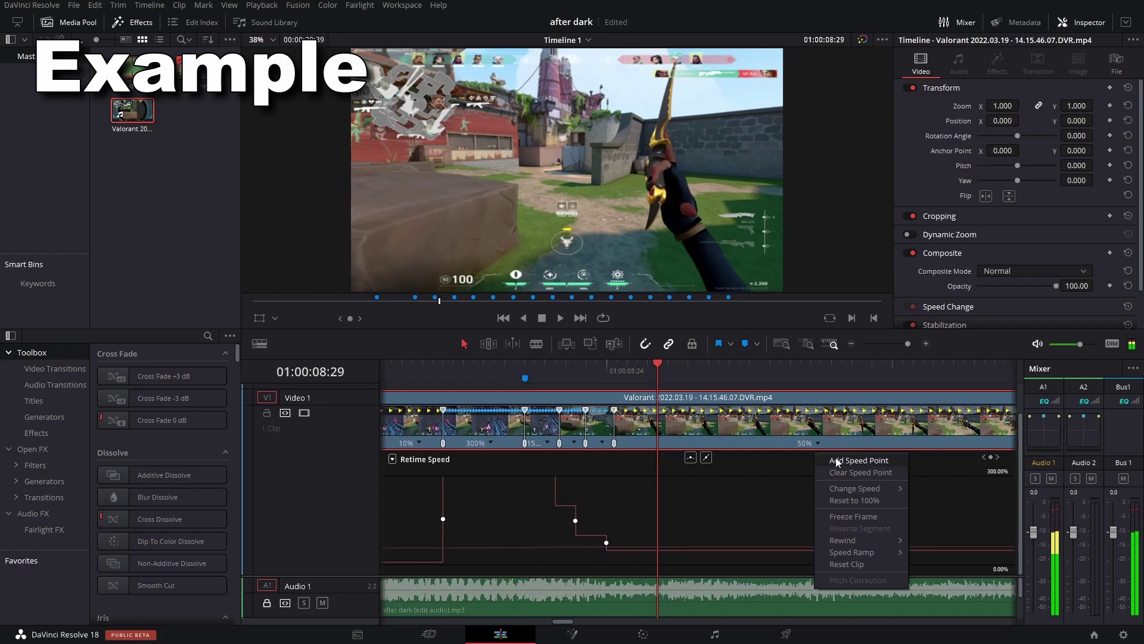
pyautogui.click(876, 460)
pyautogui.click(839, 444)
pyautogui.moveTo(869, 490)
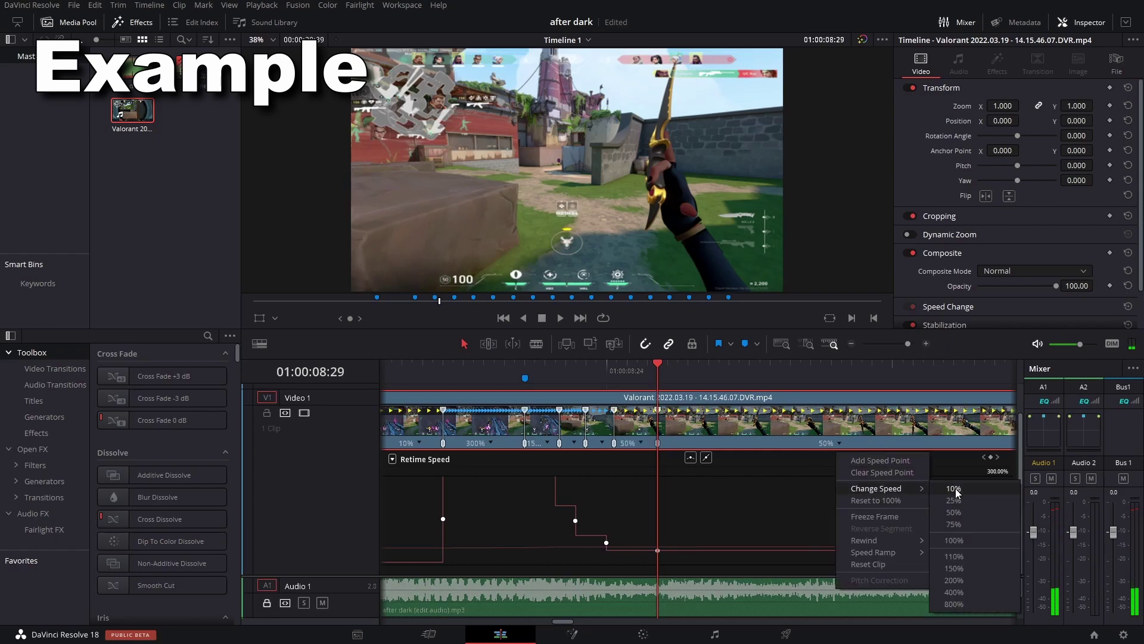
pyautogui.click(948, 494)
pyautogui.click(490, 368)
pyautogui.press('space')
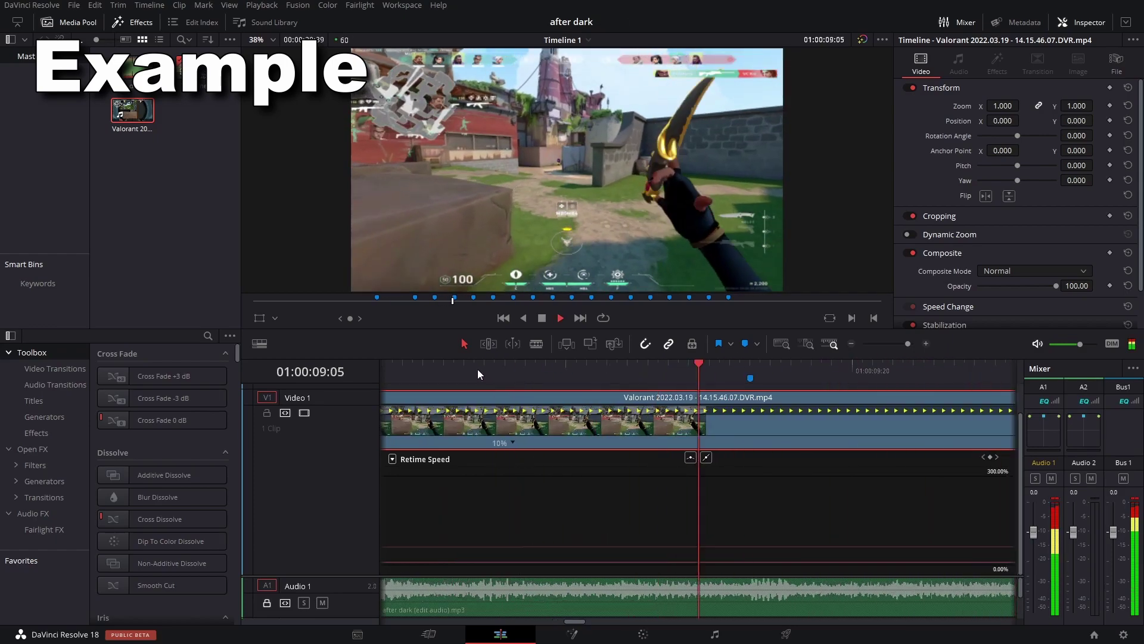
# Check the timing from 08:04, then add a speed point at 08:58 with the following section at 50%
pyautogui.click(900, 343)
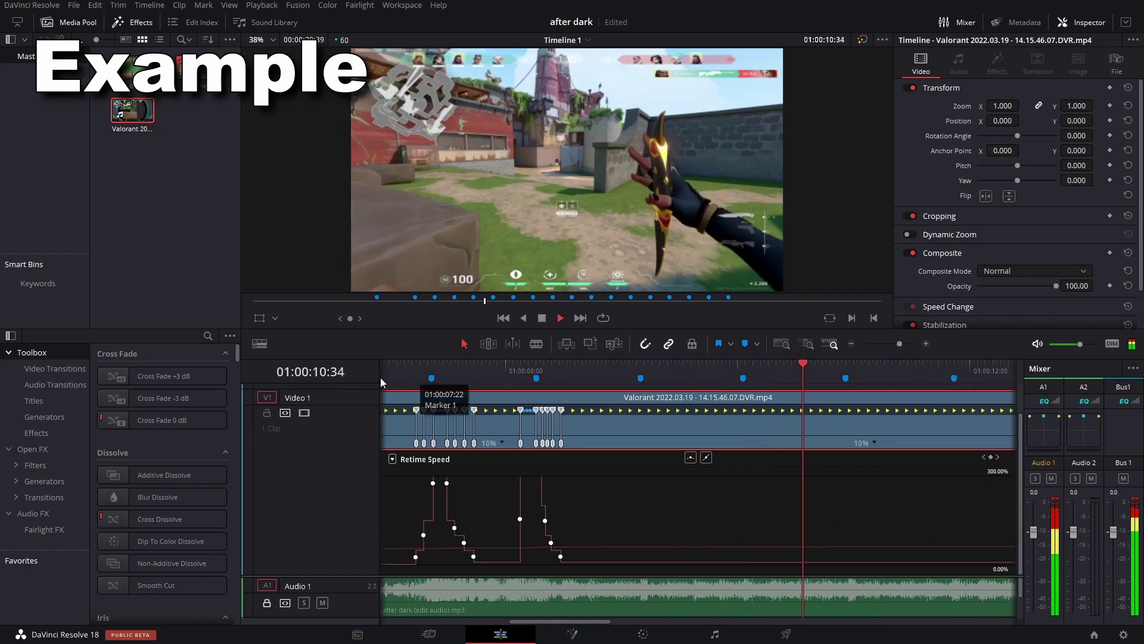
pyautogui.click(503, 375)
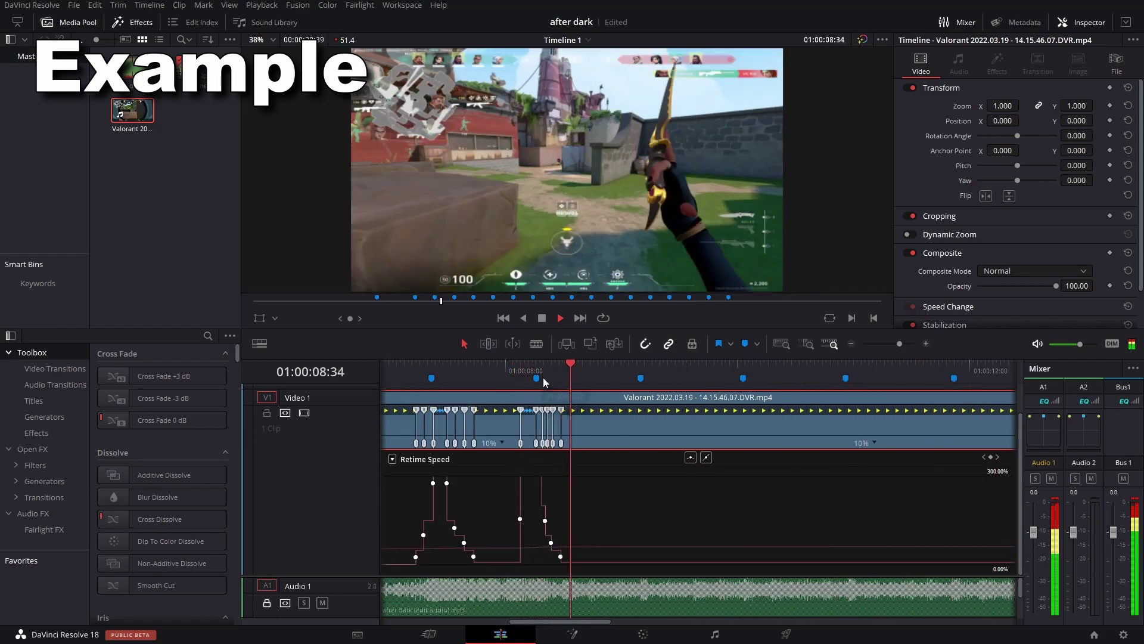
pyautogui.press('space')
pyautogui.click(623, 371)
pyautogui.press('Left')
pyautogui.press('Left')
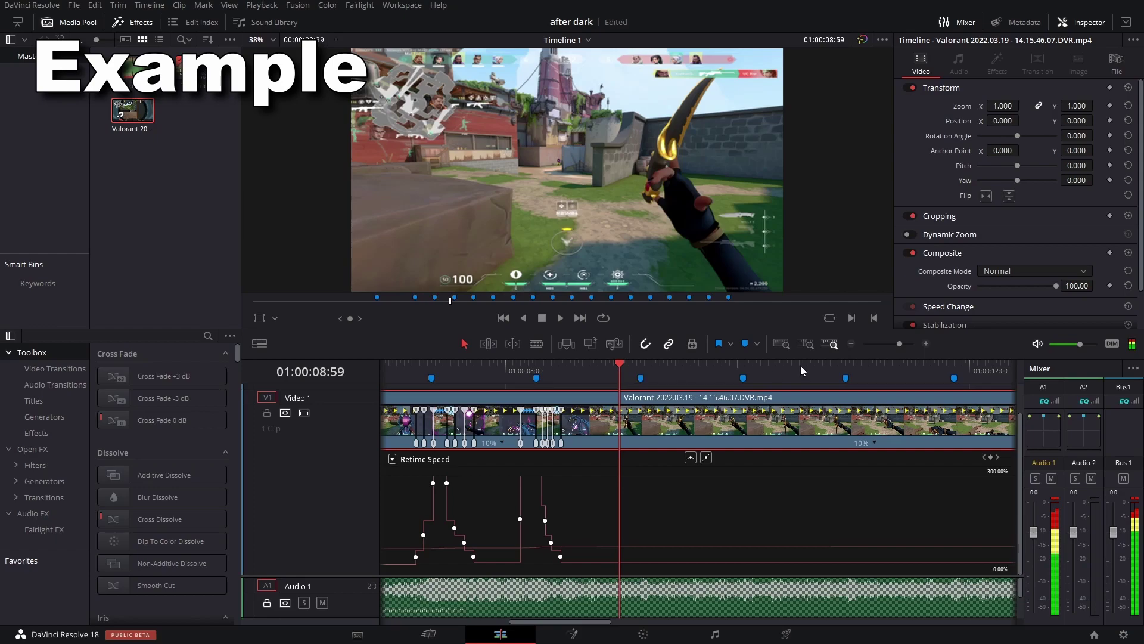
pyautogui.press('Left')
pyautogui.click(875, 444)
pyautogui.click(889, 460)
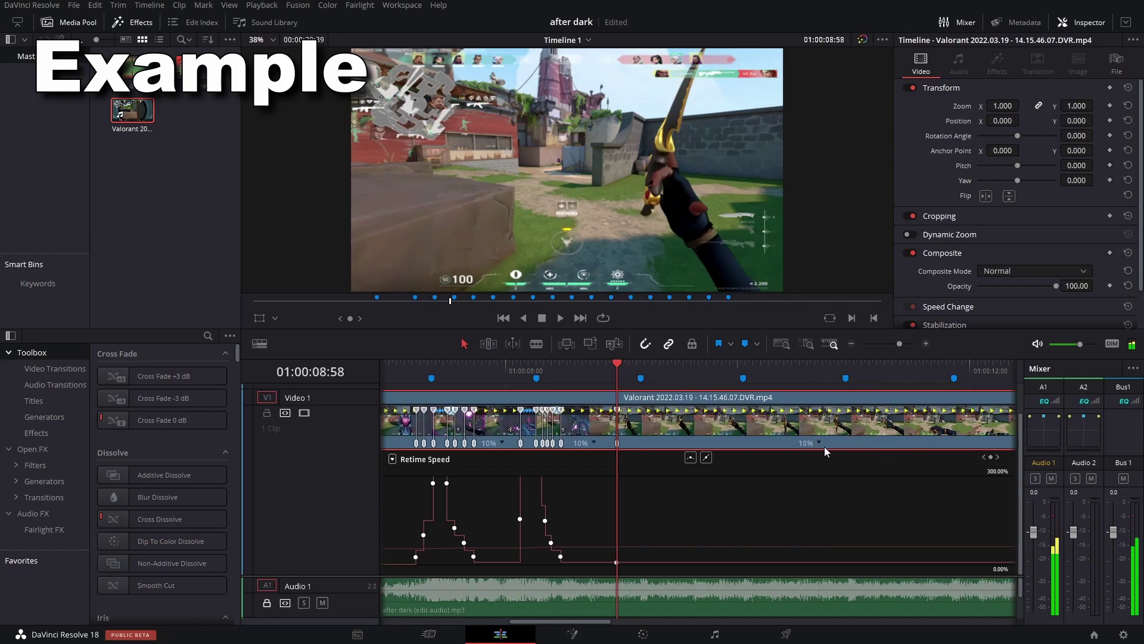
pyautogui.click(818, 444)
pyautogui.moveTo(841, 490)
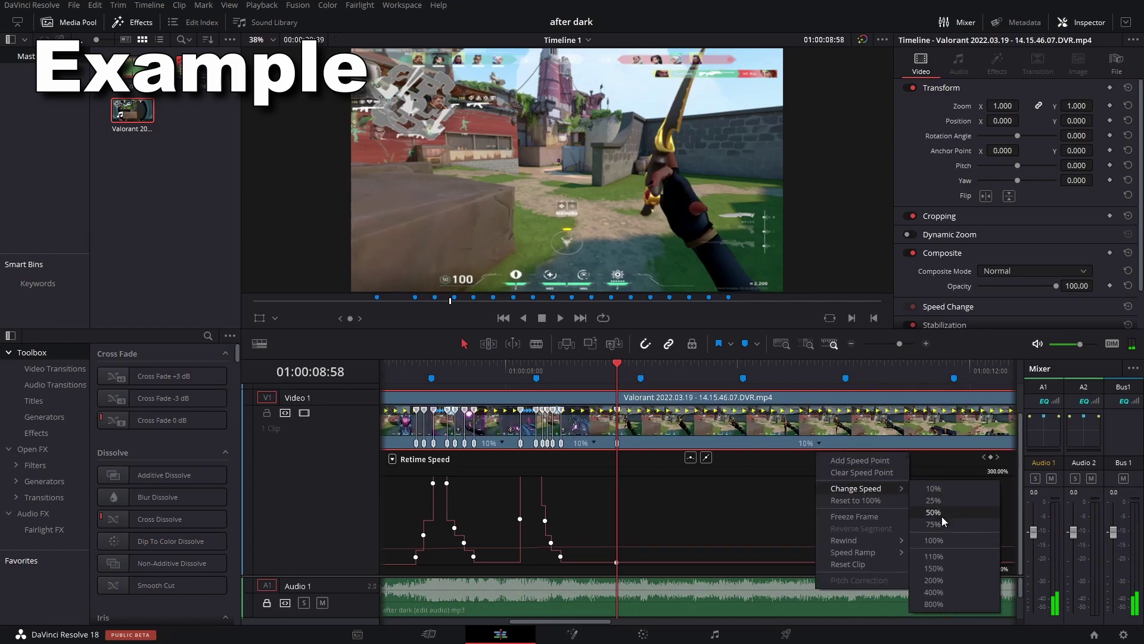
pyautogui.click(941, 516)
# Add another speed point and set the last section to 100% speed
pyautogui.click(806, 446)
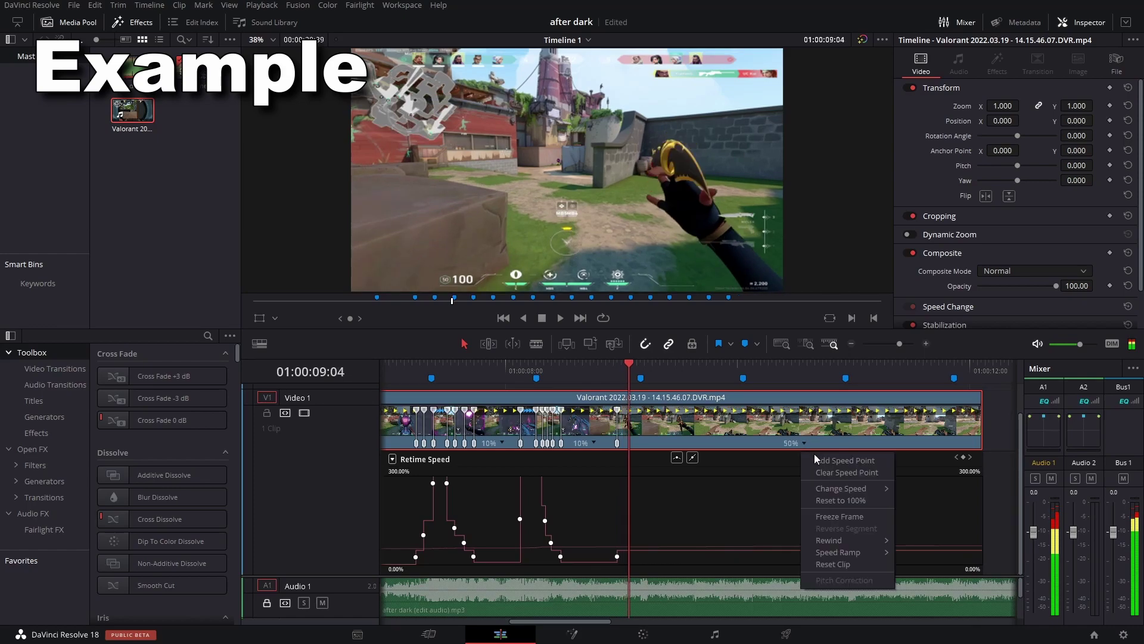
pyautogui.click(817, 460)
pyautogui.click(810, 445)
pyautogui.moveTo(834, 490)
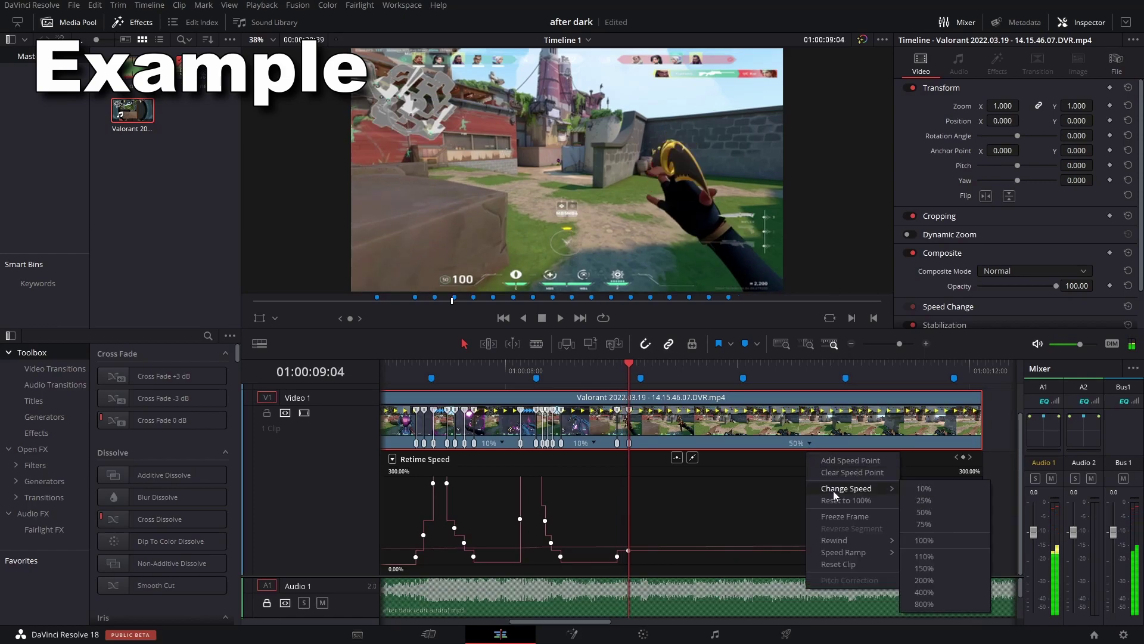
pyautogui.click(927, 541)
# Add a final speed point, set the last section to 200%, and zoom the timeline back in
pyautogui.click(726, 445)
pyautogui.click(730, 450)
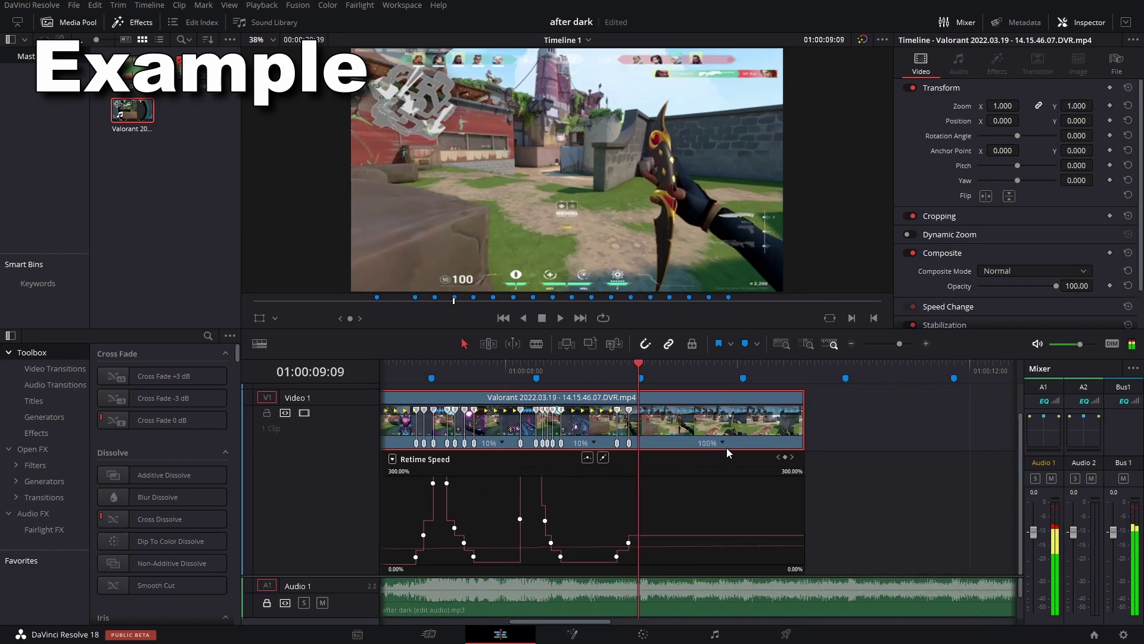
pyautogui.click(723, 445)
pyautogui.click(739, 459)
pyautogui.click(727, 446)
pyautogui.moveTo(764, 488)
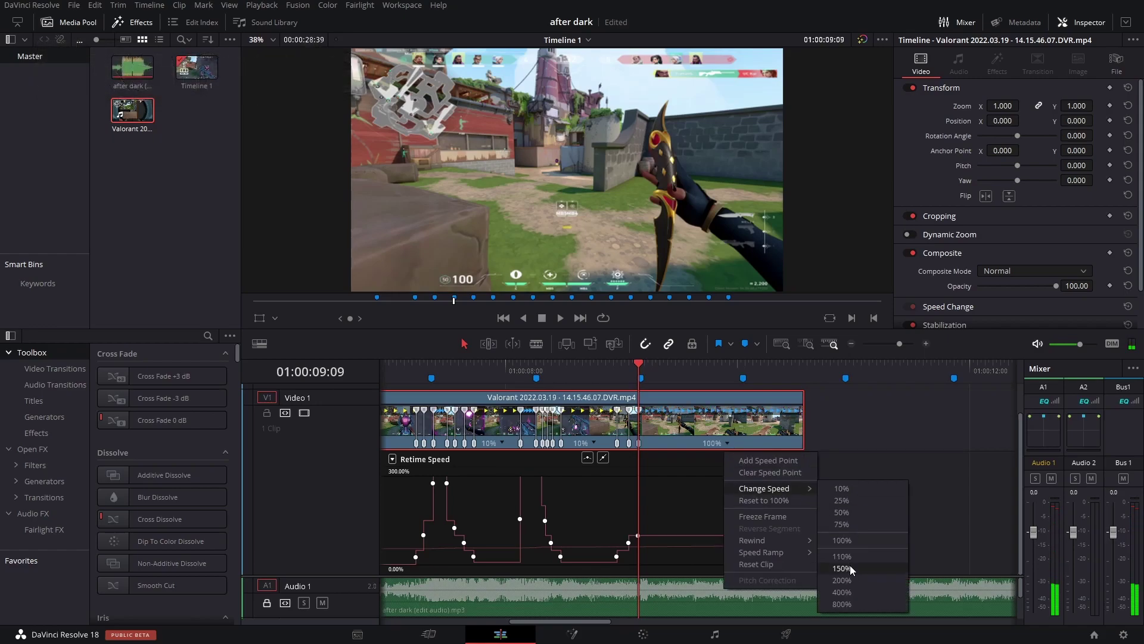
pyautogui.click(860, 579)
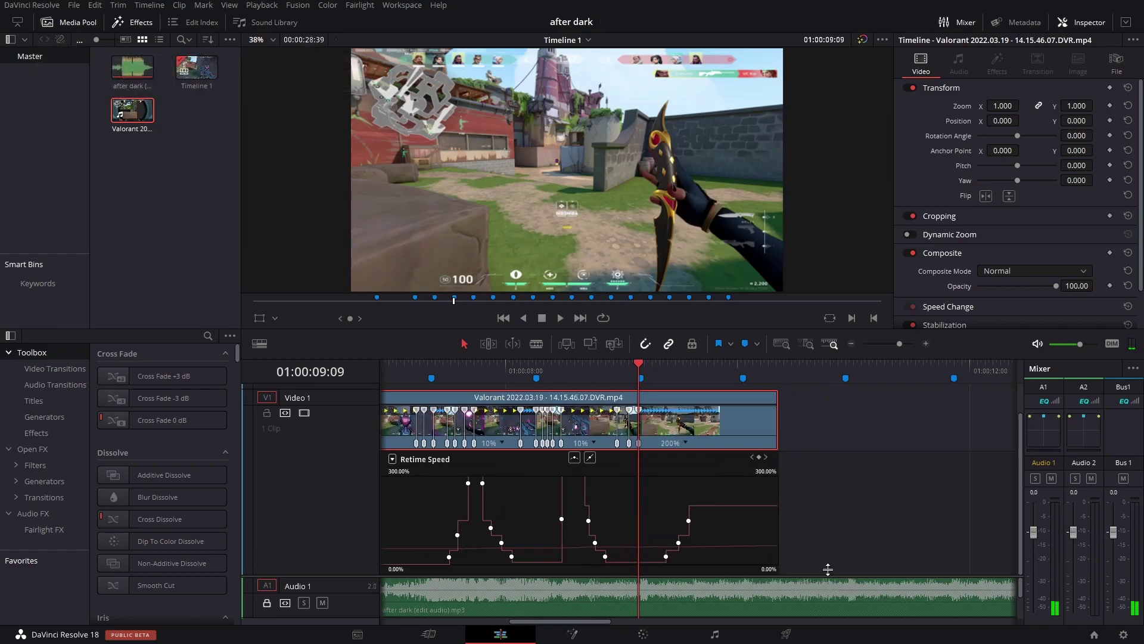
pyautogui.click(906, 343)
pyautogui.moveTo(713, 373); pyautogui.dragTo(723, 371)
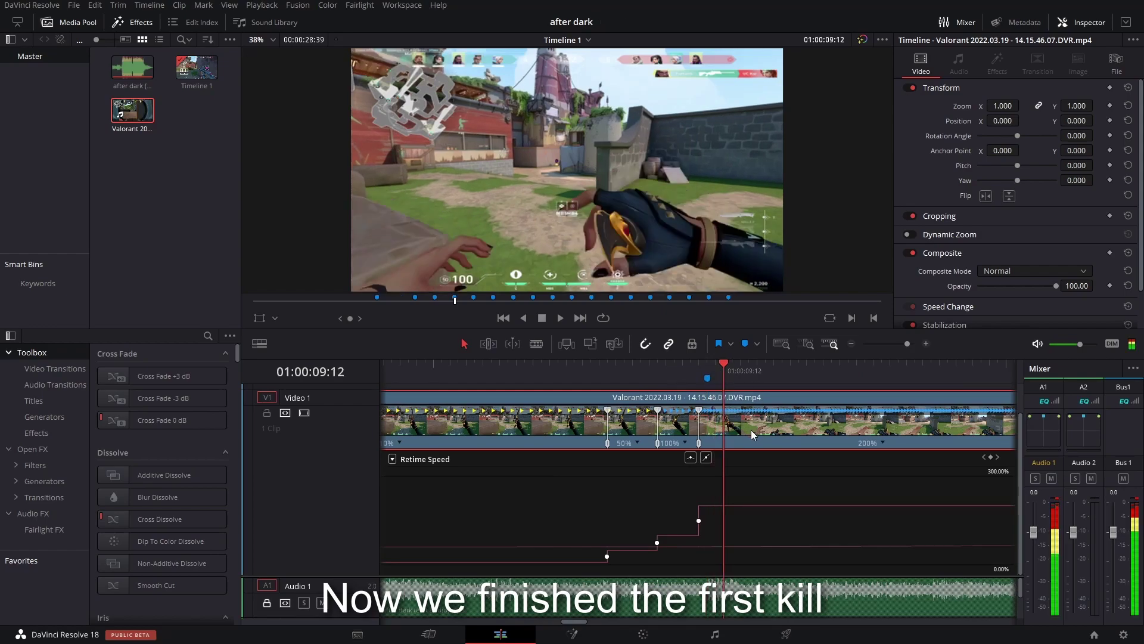
pyautogui.hotkey('ctrl', 'b')
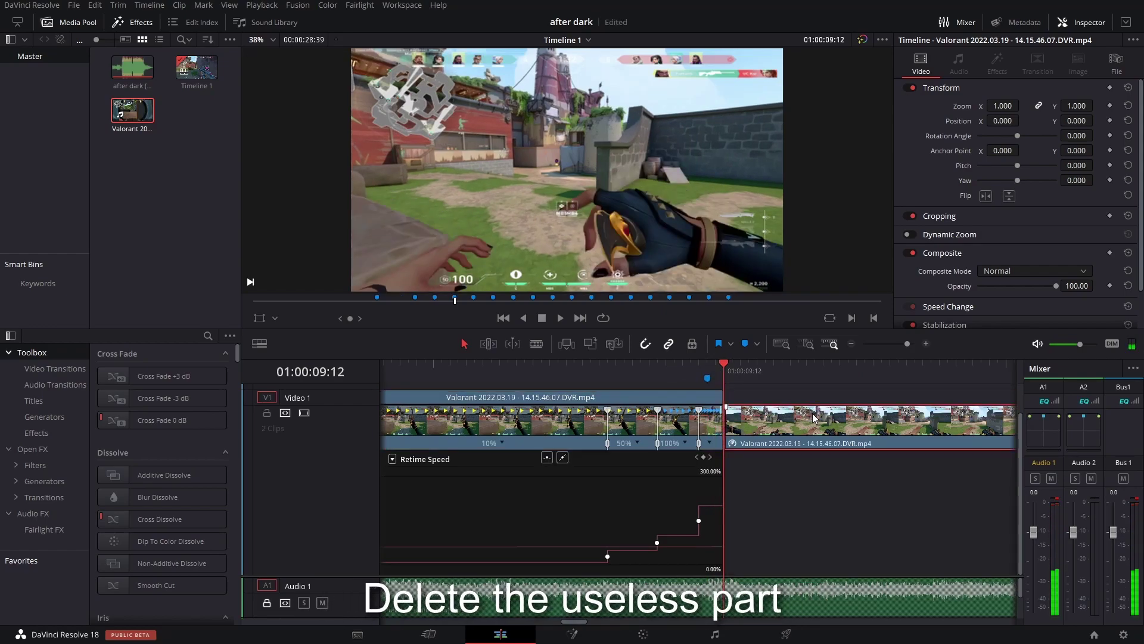
pyautogui.press('Delete')
pyautogui.click(631, 513)
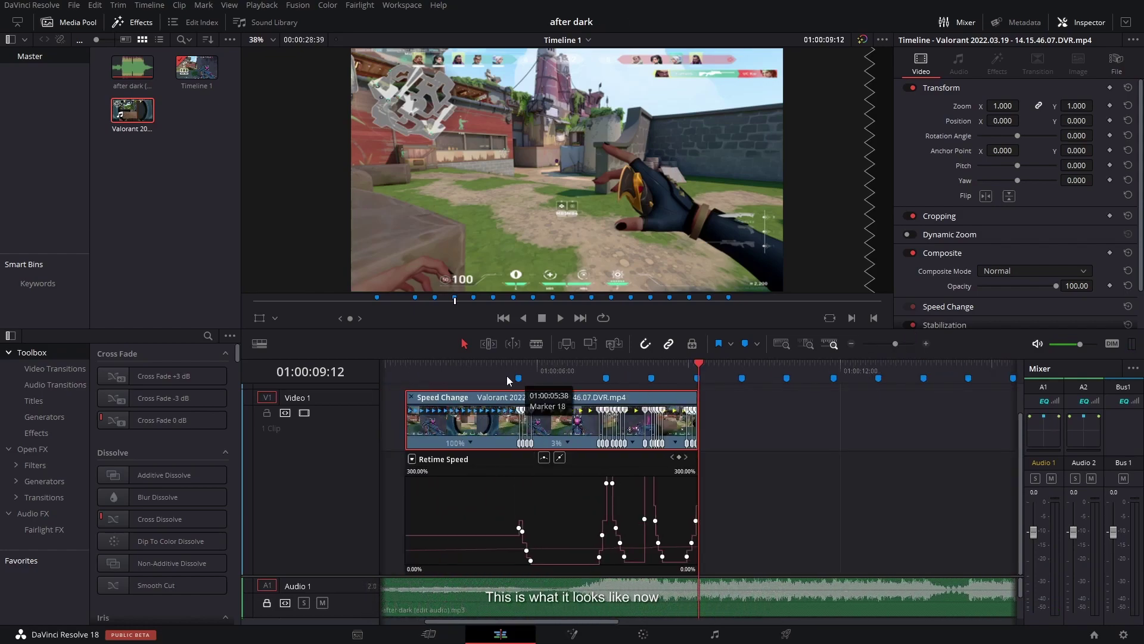
pyautogui.click(502, 378)
pyautogui.press('space')
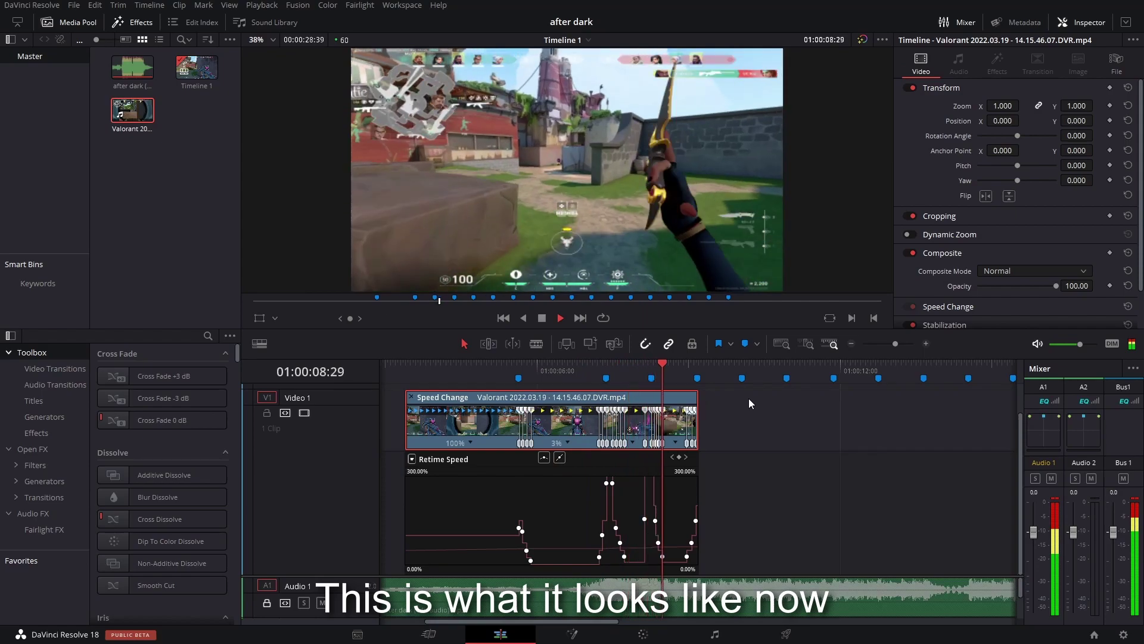
pyautogui.click(521, 364)
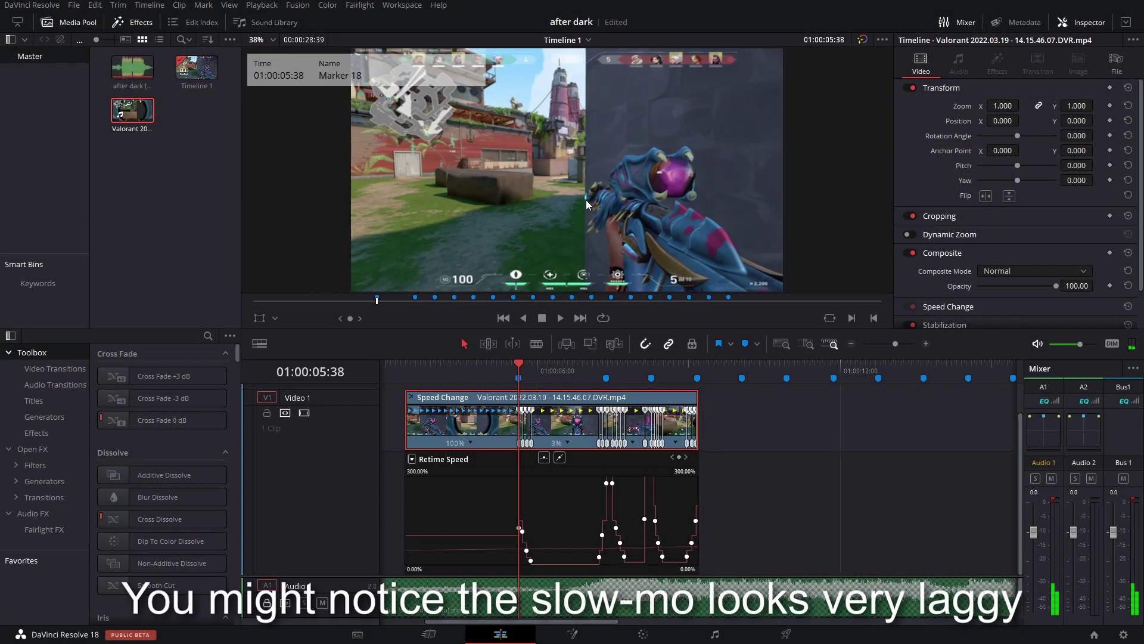
pyautogui.press('space')
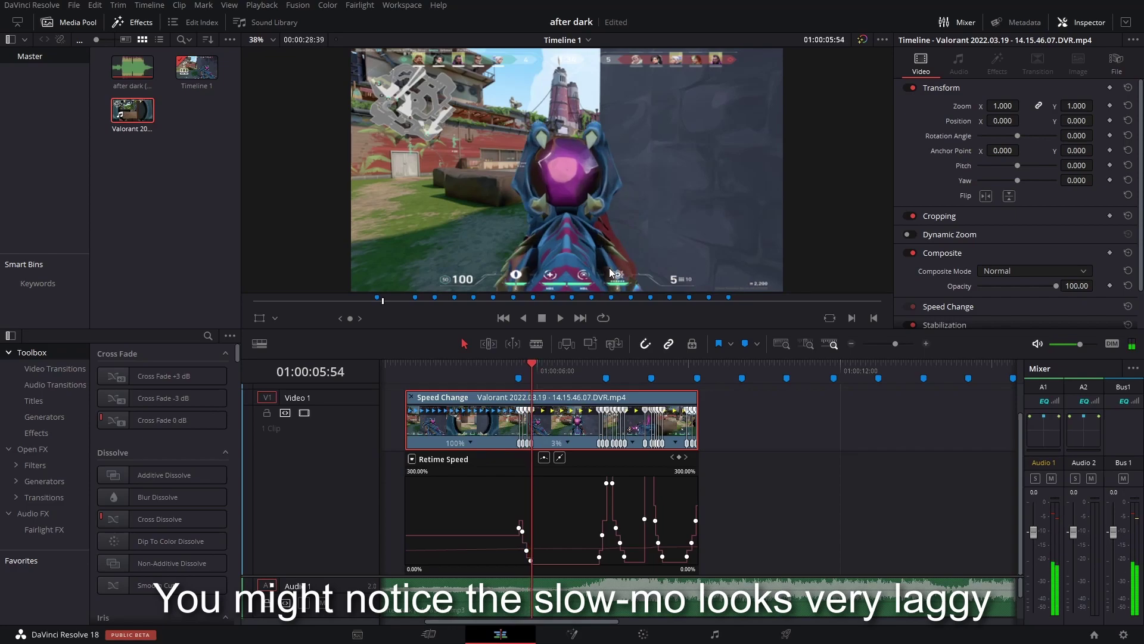
# Set the Inspector's Retime Process to Optical Flow and replay the slow-motion part to check smoothness
pyautogui.scroll(-3, 1142, 155)
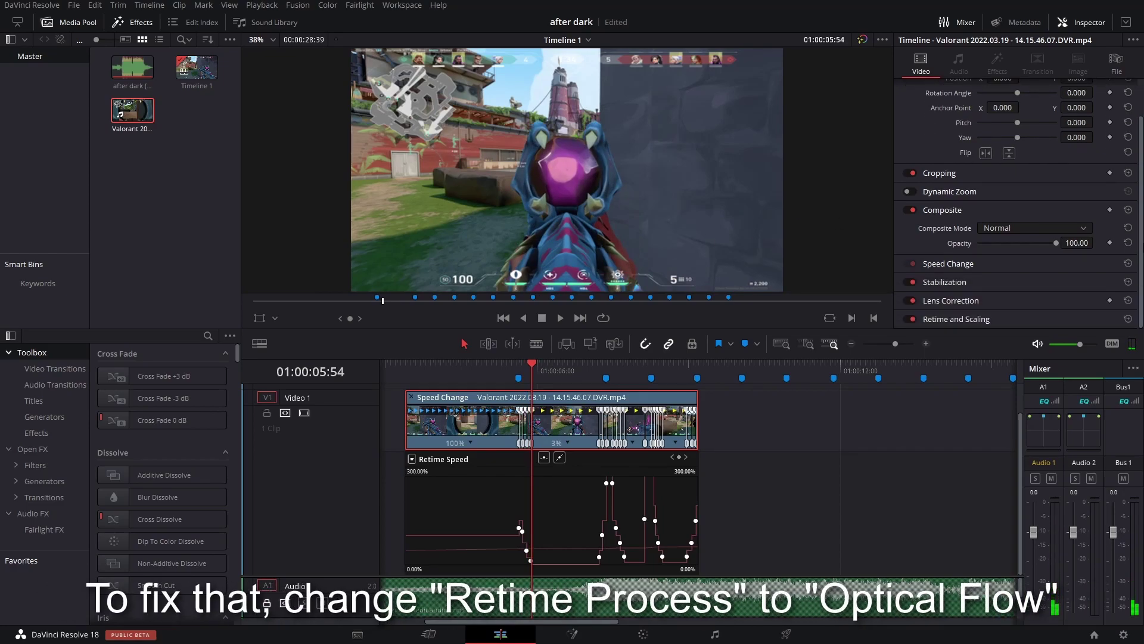
pyautogui.scroll(-5, 1138, 298)
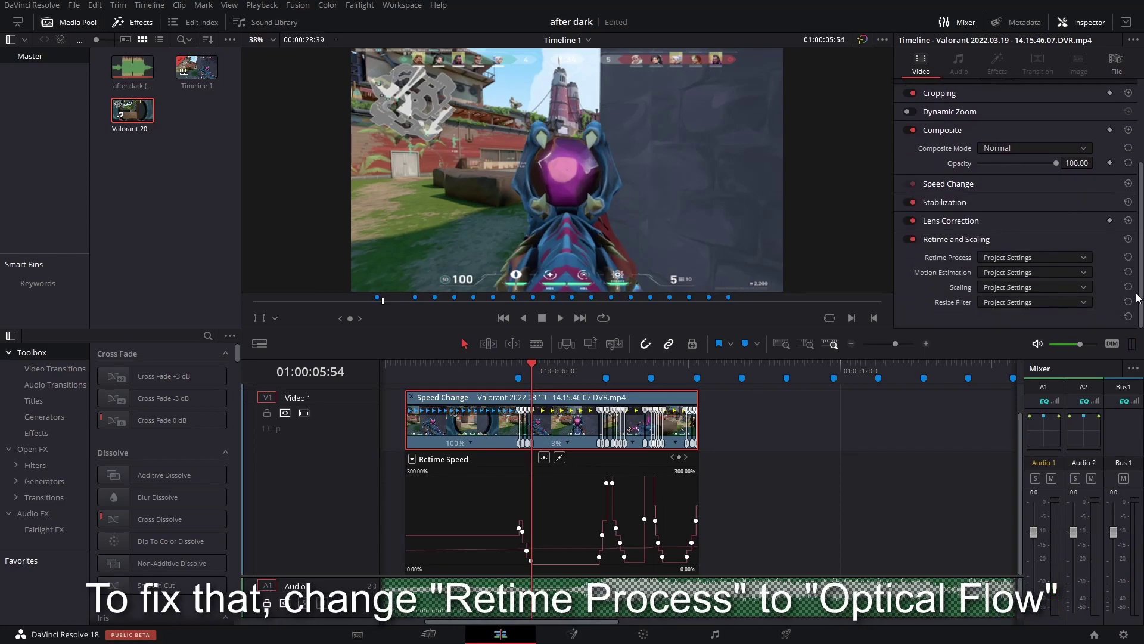
pyautogui.click(1040, 312)
pyautogui.click(509, 370)
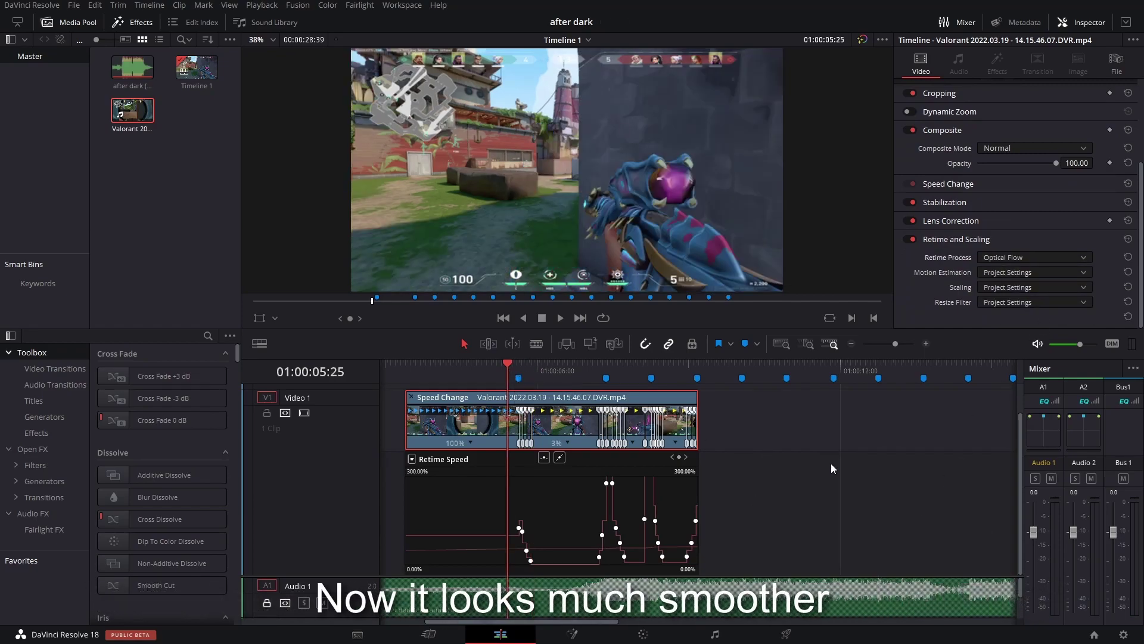
pyautogui.press('space')
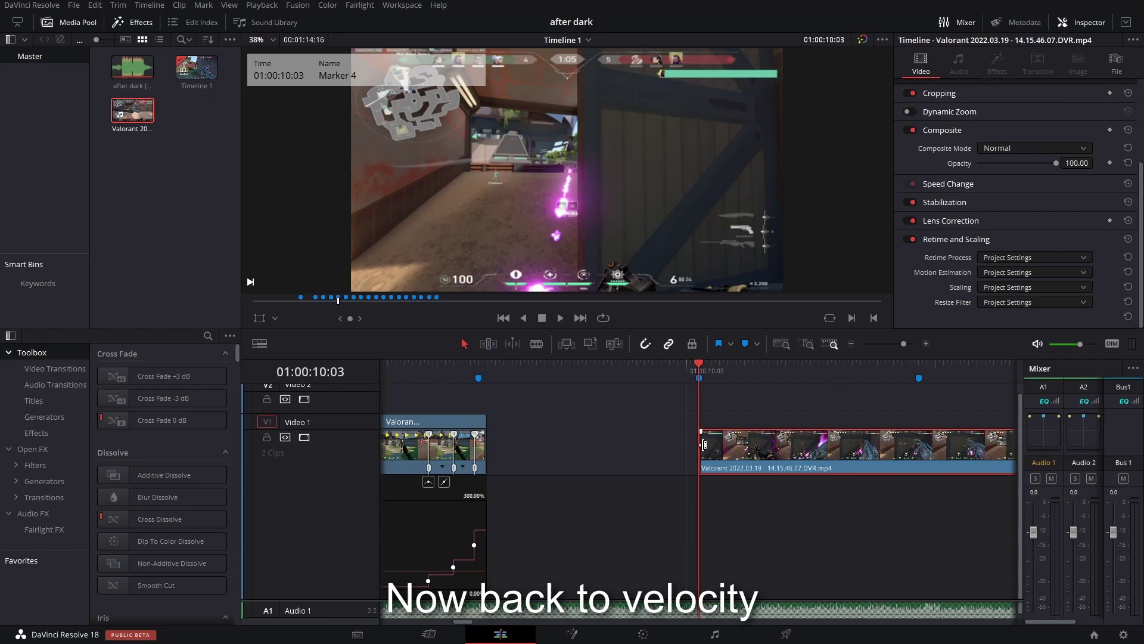
# Extend the next clip into the gap, show its Retime Speed curve, reshape the ramp, and play it
pyautogui.moveTo(704, 445); pyautogui.dragTo(488, 446)
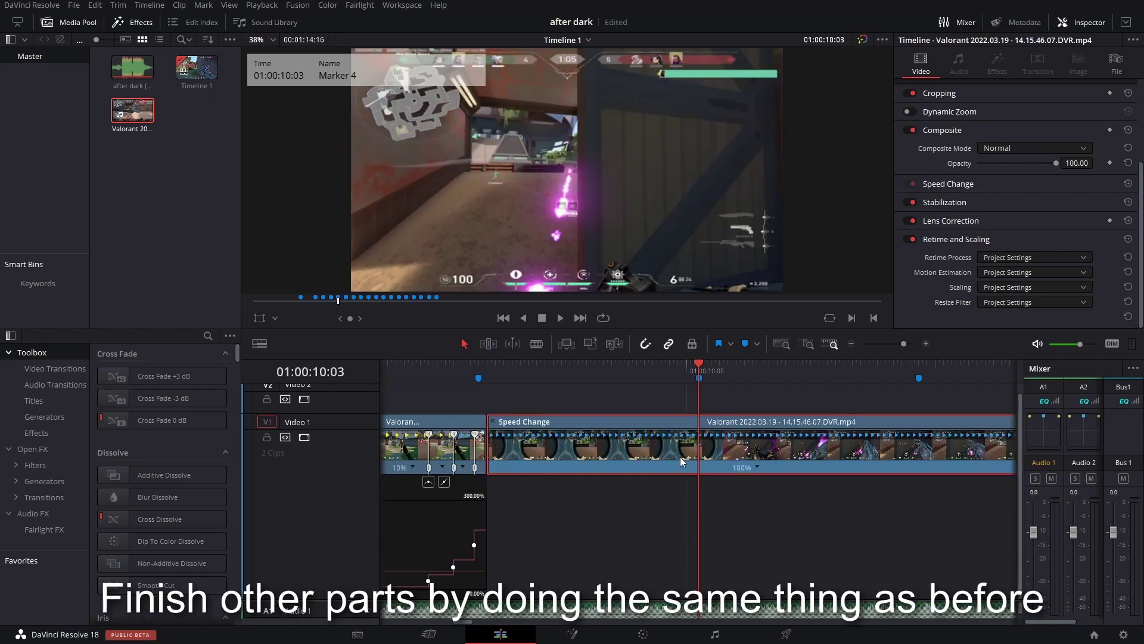
pyautogui.rightClick(681, 457)
pyautogui.click(729, 303)
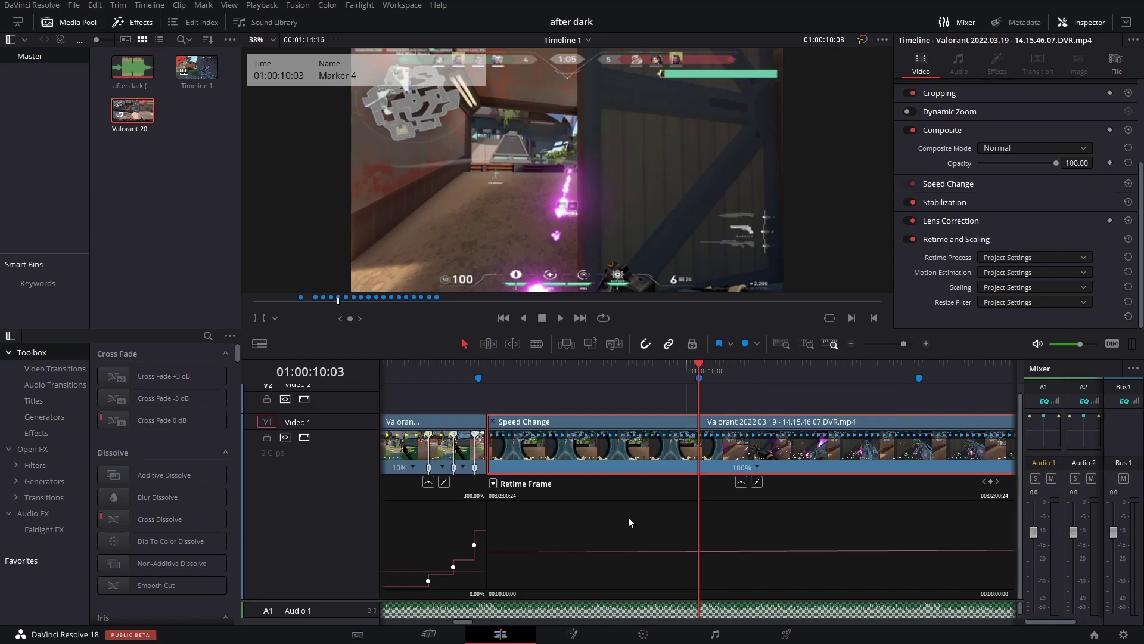
pyautogui.click(525, 364)
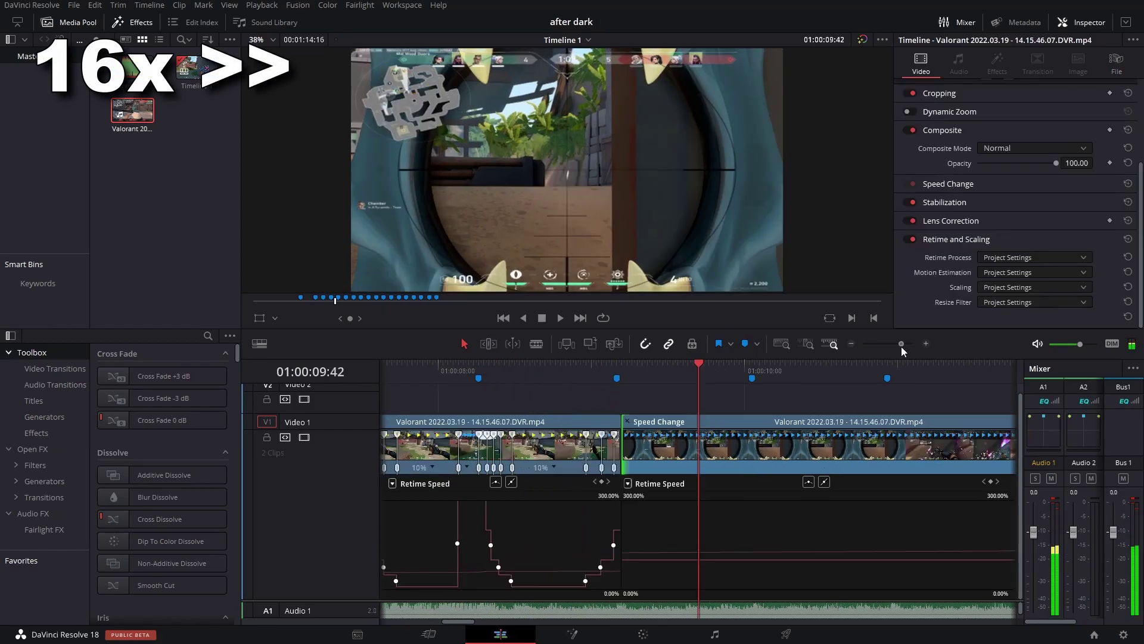
pyautogui.click(706, 484)
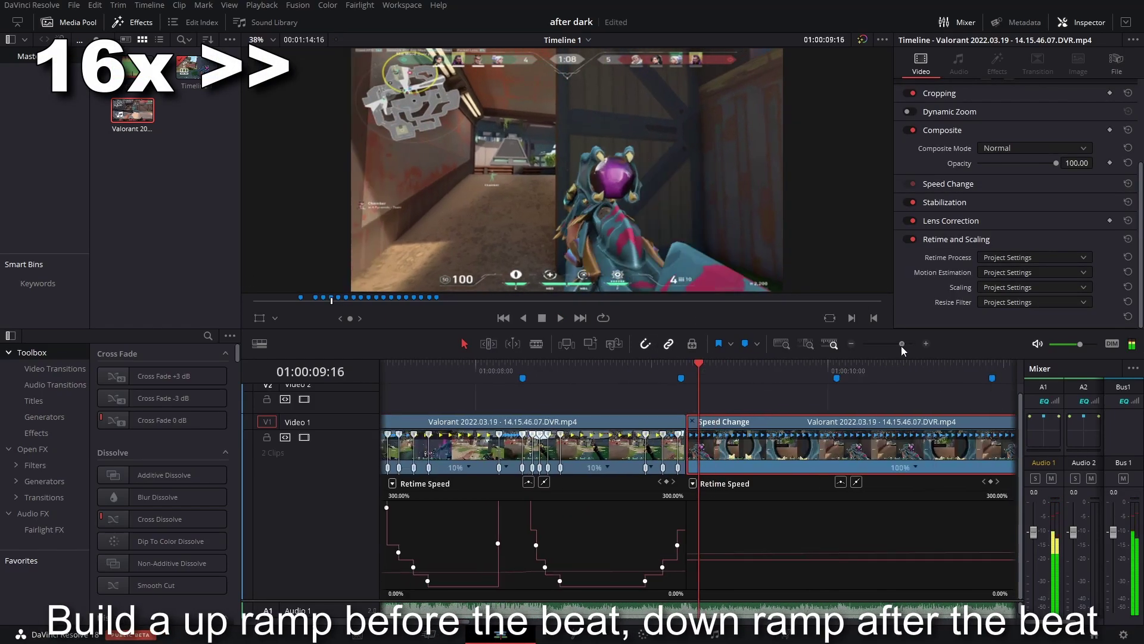
pyautogui.click(689, 467)
pyautogui.moveTo(687, 471)
pyautogui.mouseDown()
pyautogui.moveTo(720, 475)
pyautogui.moveTo(682, 472)
pyautogui.mouseUp()
pyautogui.press('space')
pyautogui.press('space')
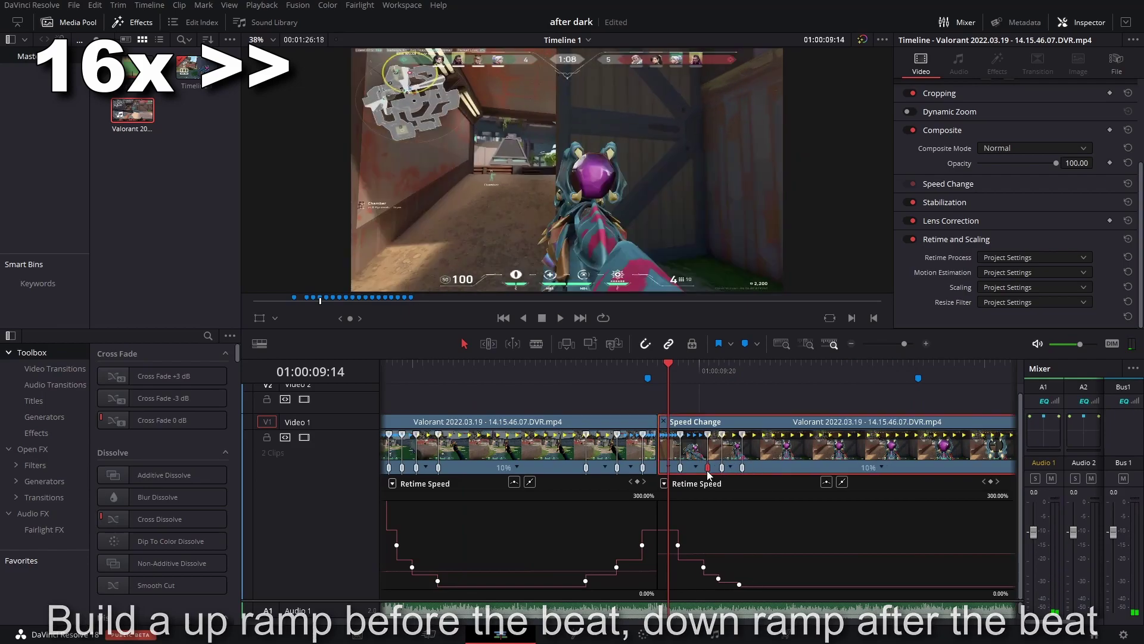
# Zoom out to both clips, set the 100% segment to 50%, change the next segment, and play back
pyautogui.rightClick(757, 447)
pyautogui.click(822, 316)
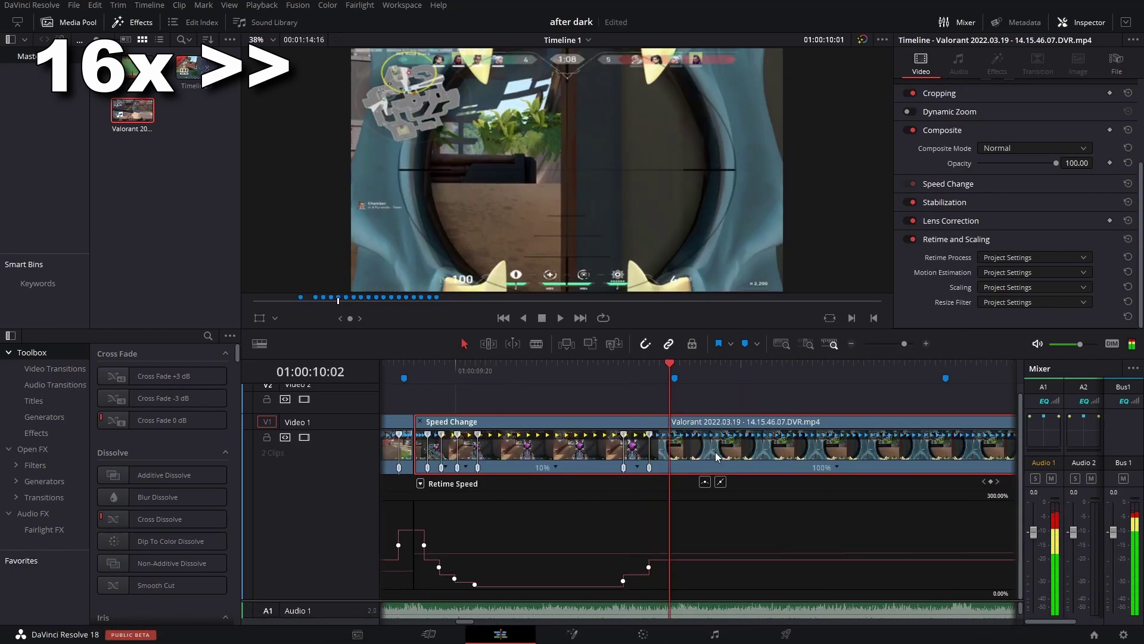
pyautogui.moveTo(904, 344); pyautogui.dragTo(902, 347)
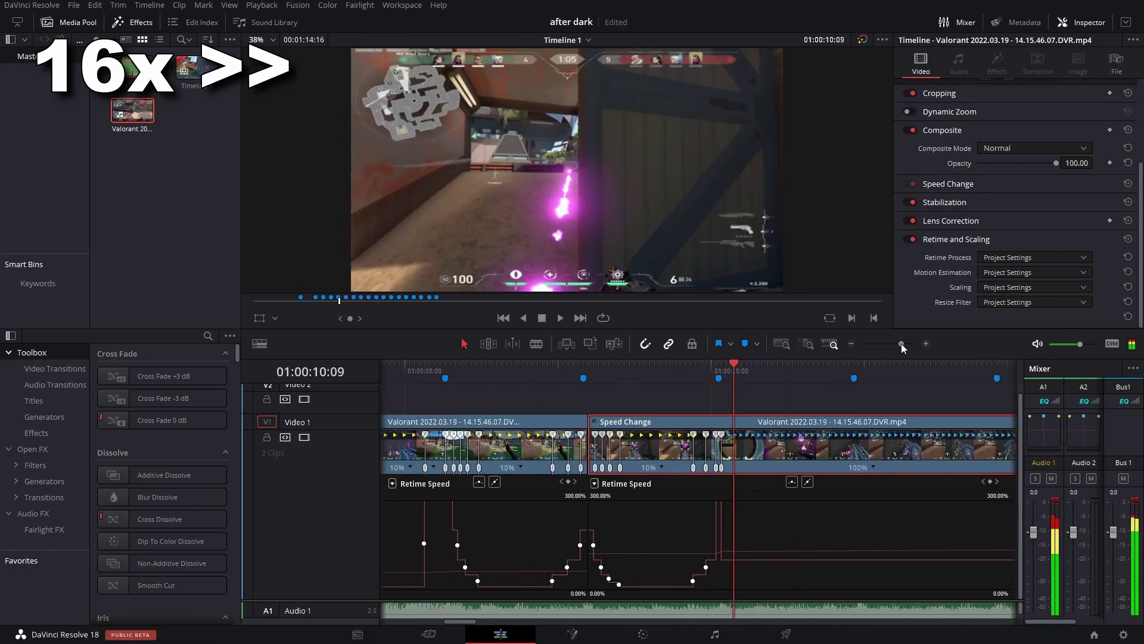
pyautogui.click(874, 467)
pyautogui.click(912, 494)
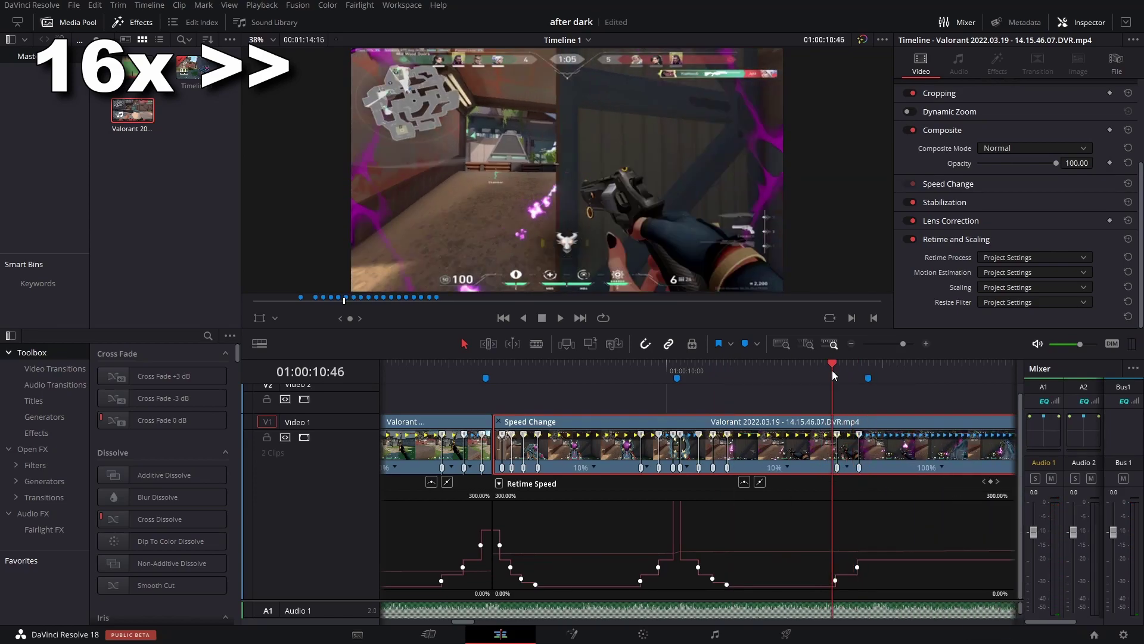
pyautogui.click(940, 467)
pyautogui.click(965, 511)
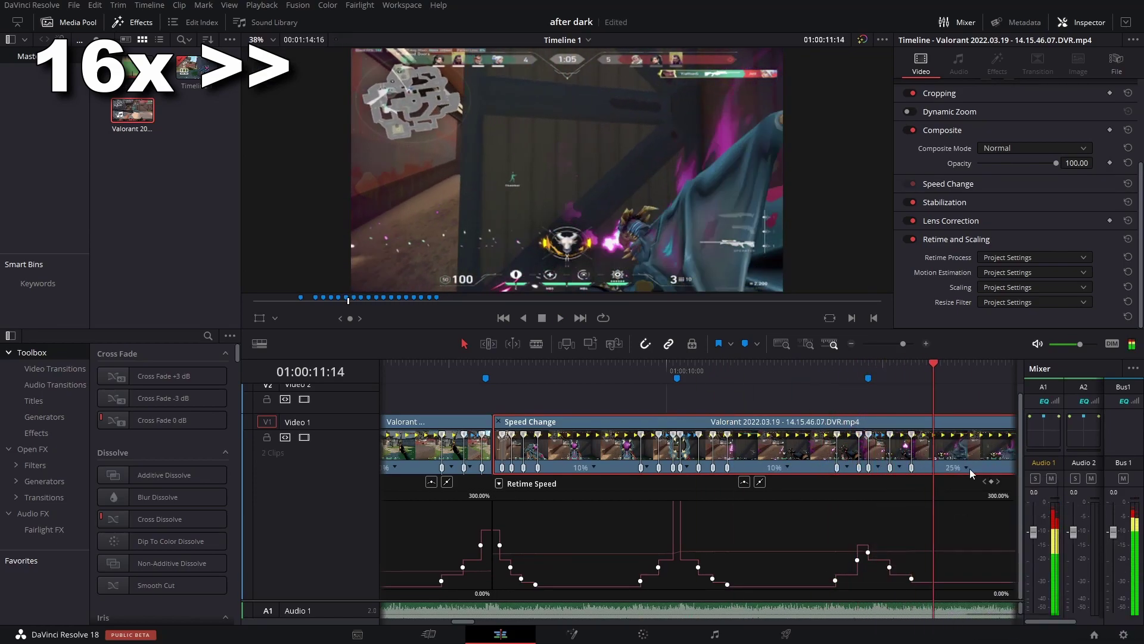
pyautogui.click(552, 467)
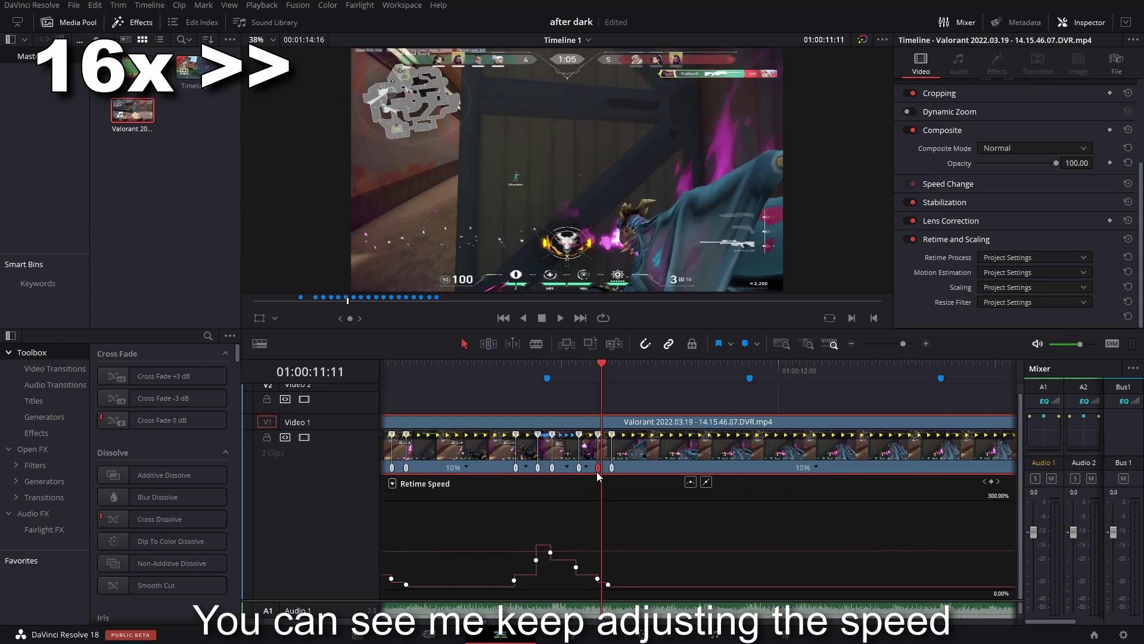
pyautogui.click(1035, 257)
pyautogui.click(1007, 280)
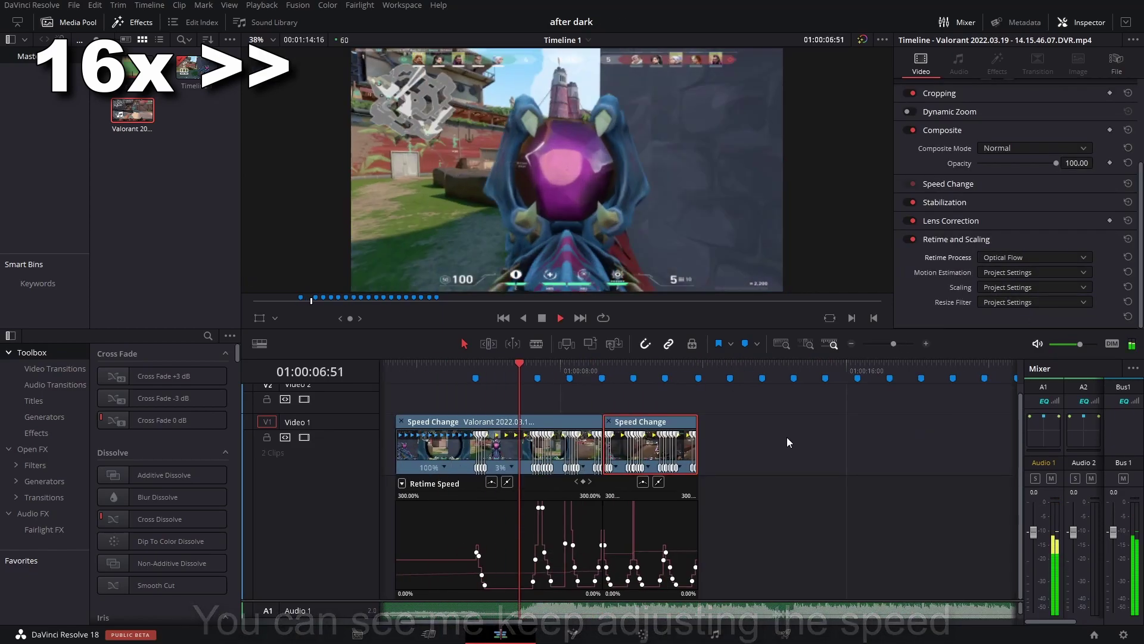
pyautogui.press('space')
# Undo and redo the speed edits, then add a speed point and raise that segment to about 300%
pyautogui.hotkey('ctrl', 'z')
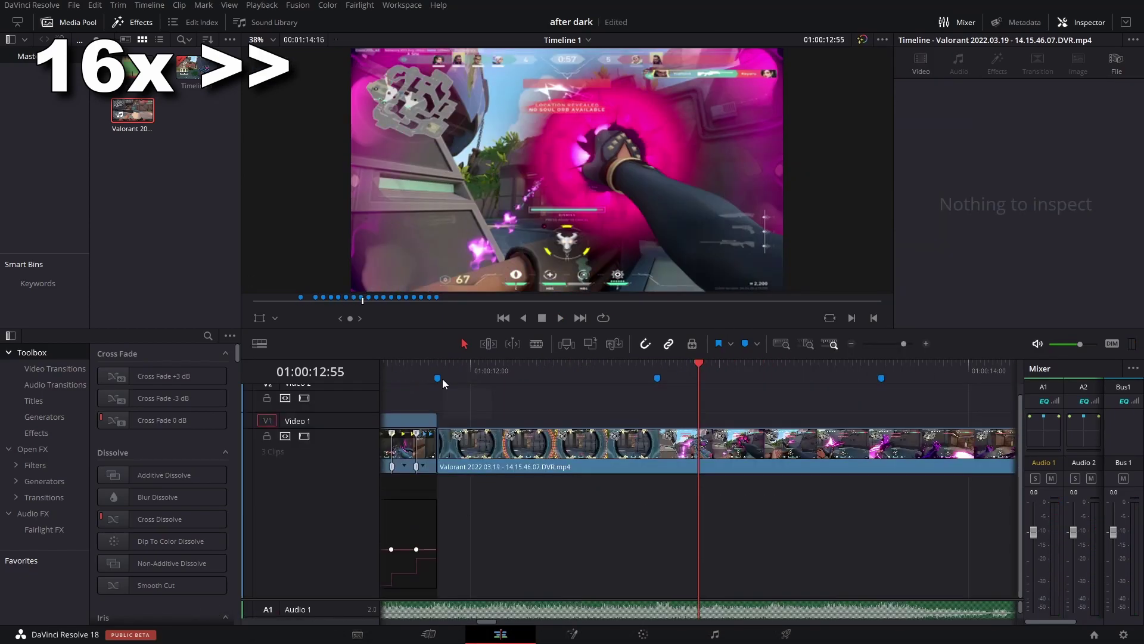
pyautogui.hotkey('ctrl', 'shift', 'z')
pyautogui.click(793, 466)
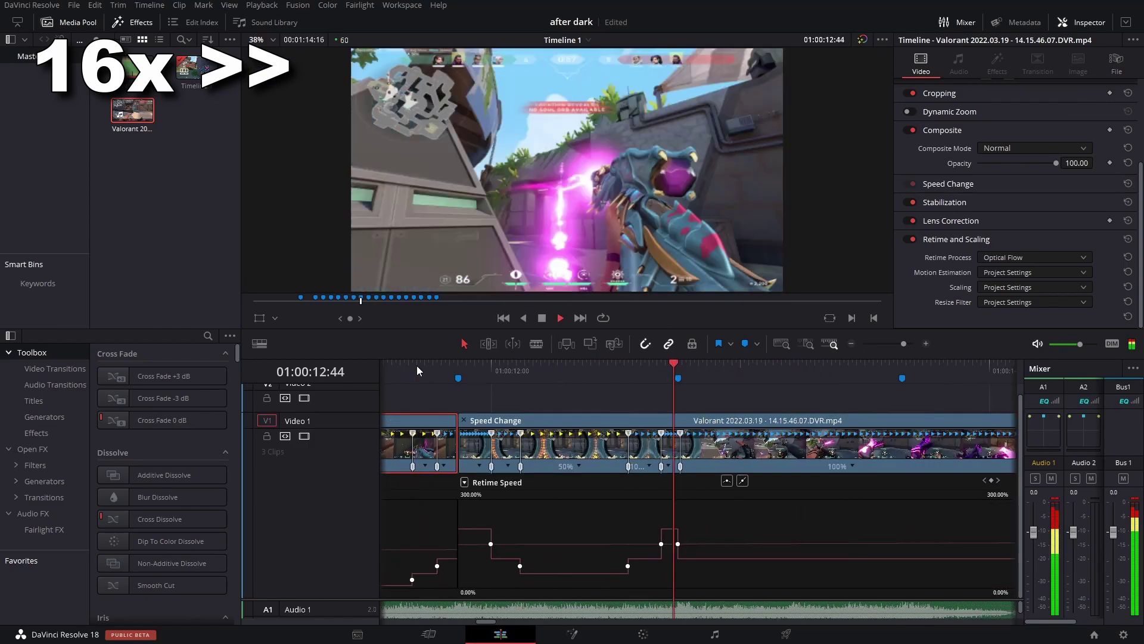
pyautogui.rightClick(864, 484)
pyautogui.click(865, 484)
pyautogui.click(867, 467)
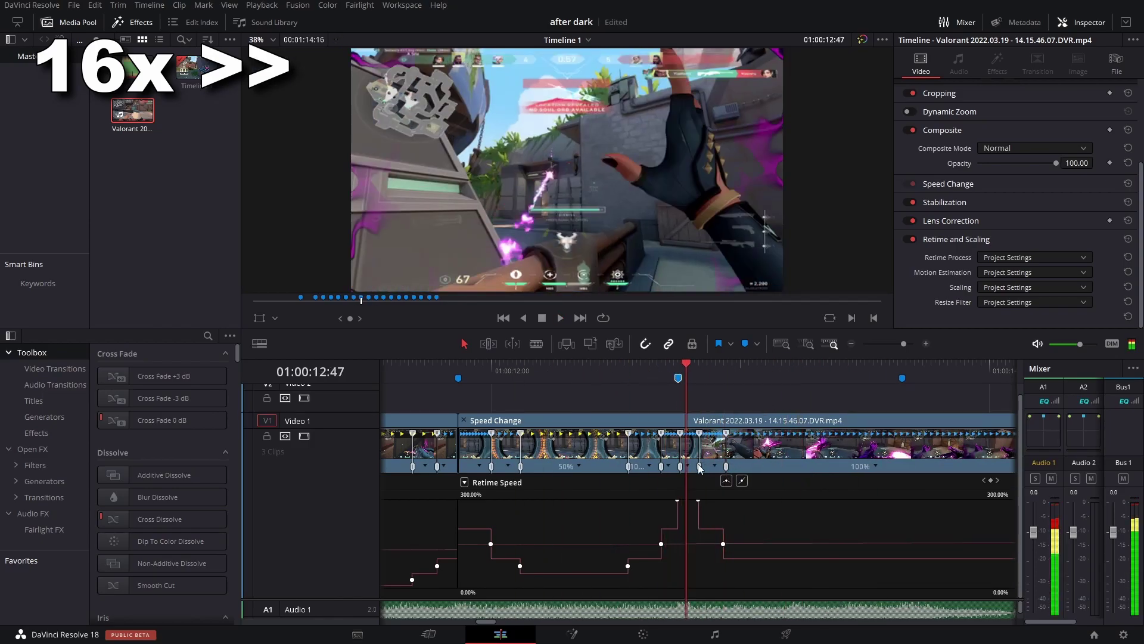
# Build a 50% to 400% ramp around the beat and add a 25% slow-motion section
pyautogui.rightClick(737, 474)
pyautogui.click(863, 612)
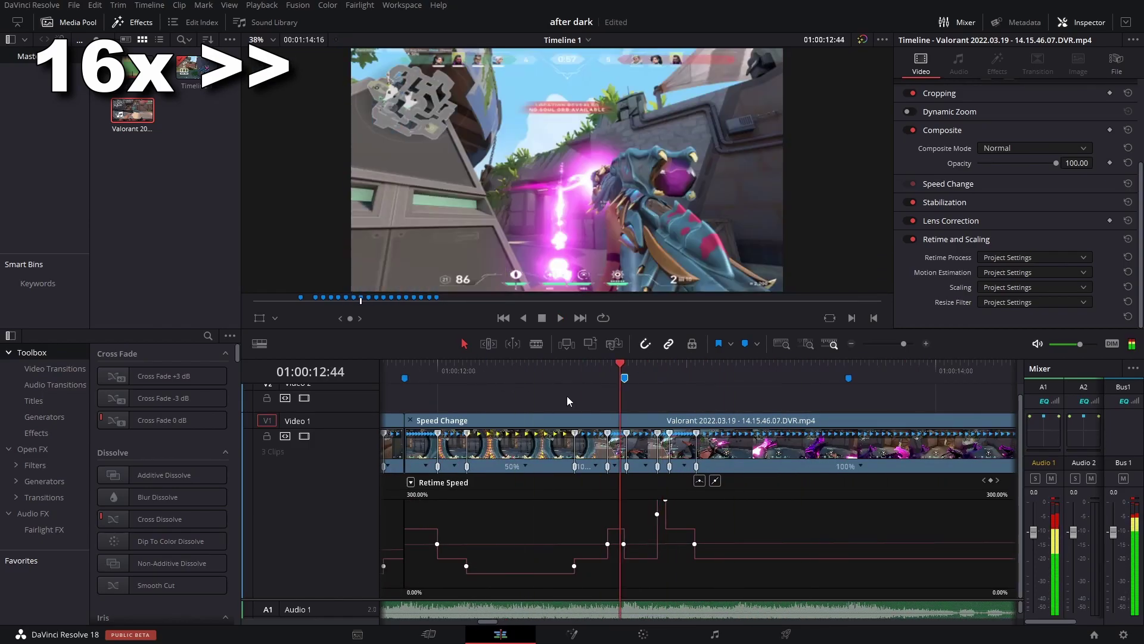
pyautogui.rightClick(626, 470)
pyautogui.click(734, 572)
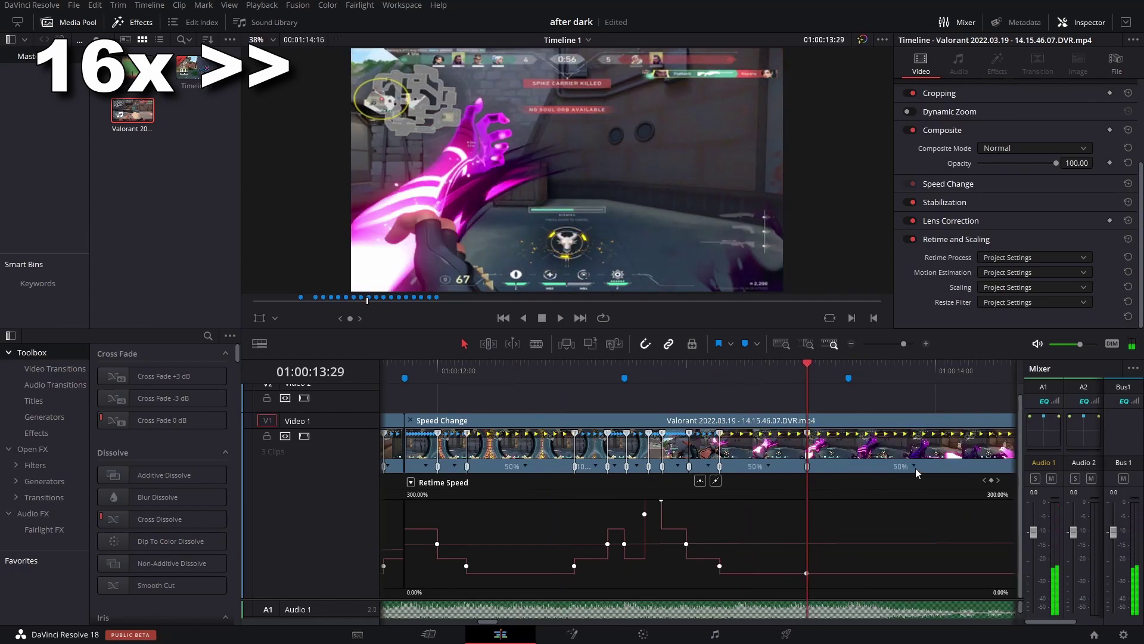
pyautogui.click(833, 382)
pyautogui.click(767, 470)
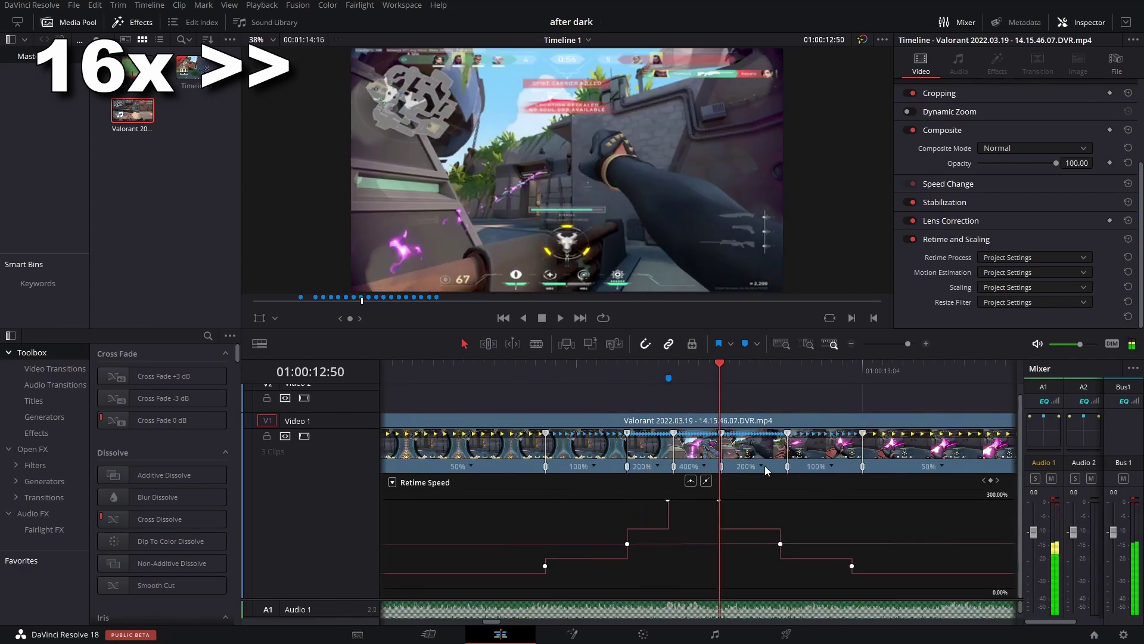
pyautogui.click(882, 466)
pyautogui.click(894, 537)
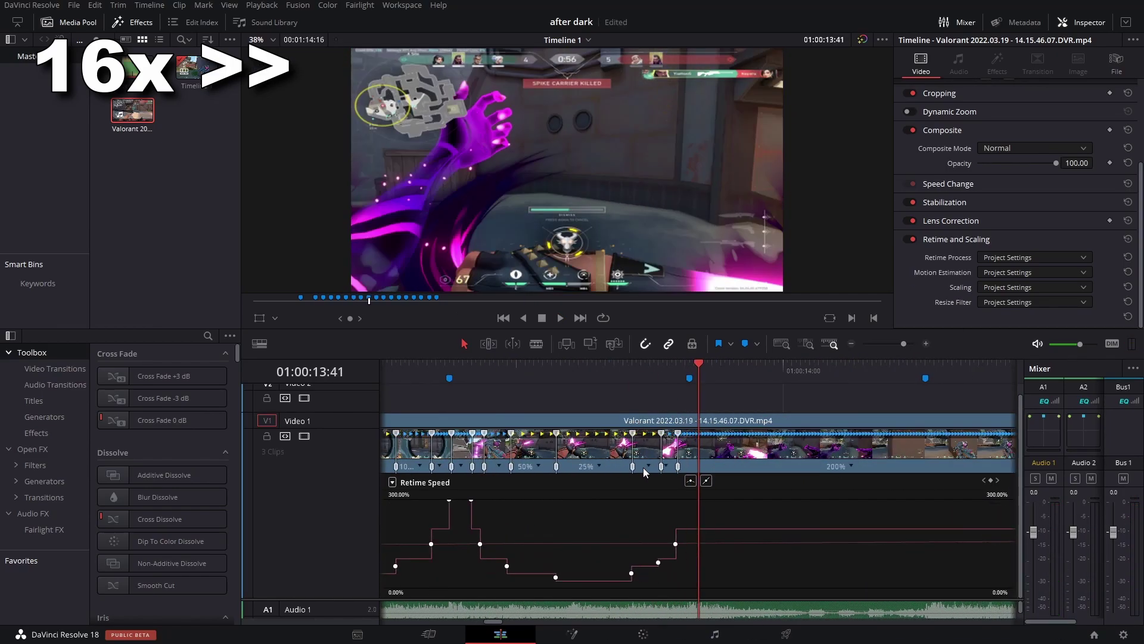
pyautogui.click(644, 471)
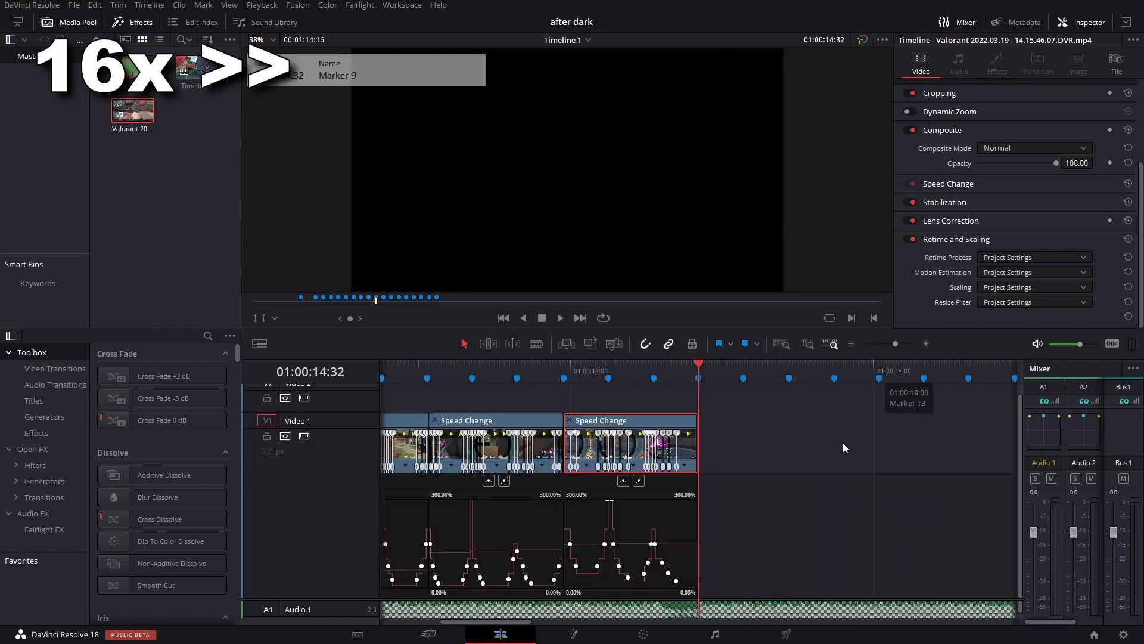
# Place the clip on Video 2 with a 25% section and align it to a marker
pyautogui.moveTo(906, 620); pyautogui.dragTo(648, 620)
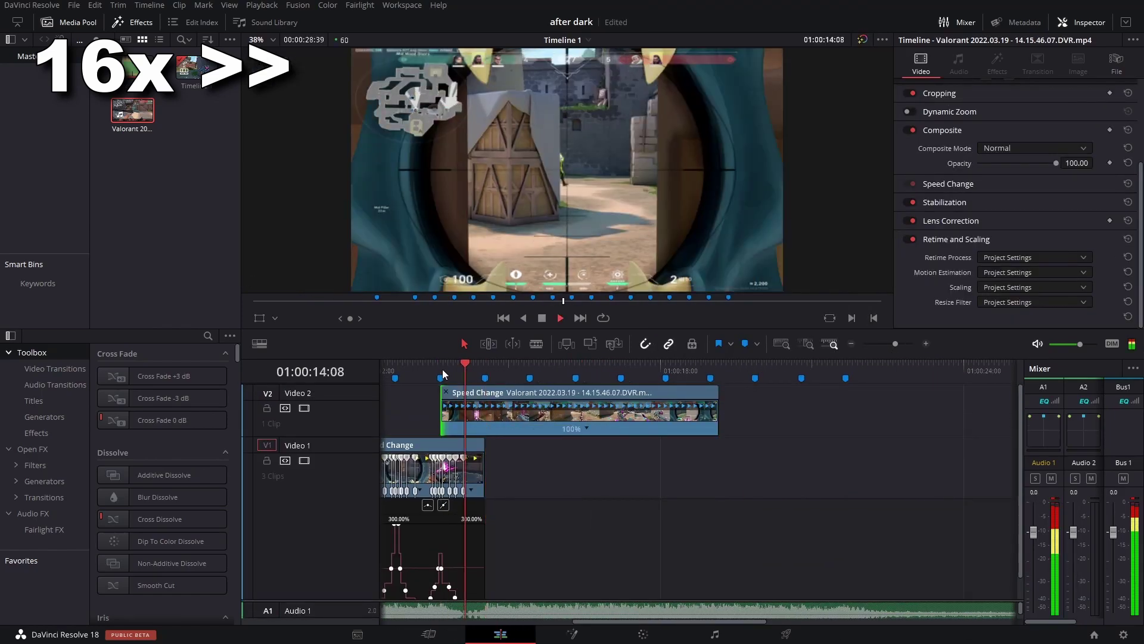
pyautogui.click(439, 383)
pyautogui.click(473, 625)
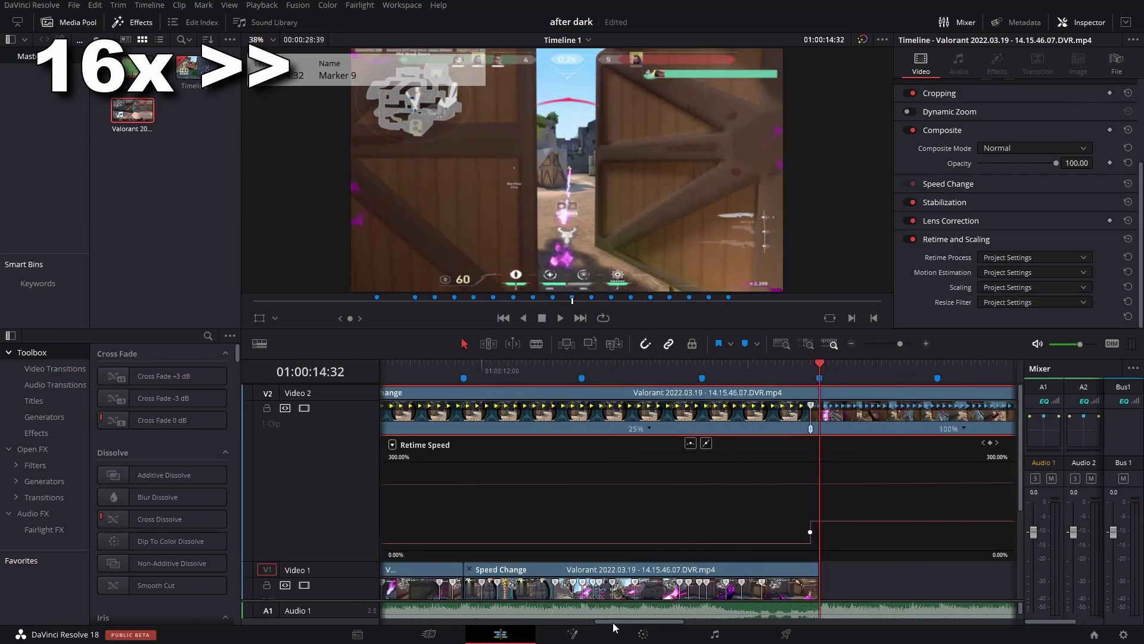
pyautogui.click(825, 413)
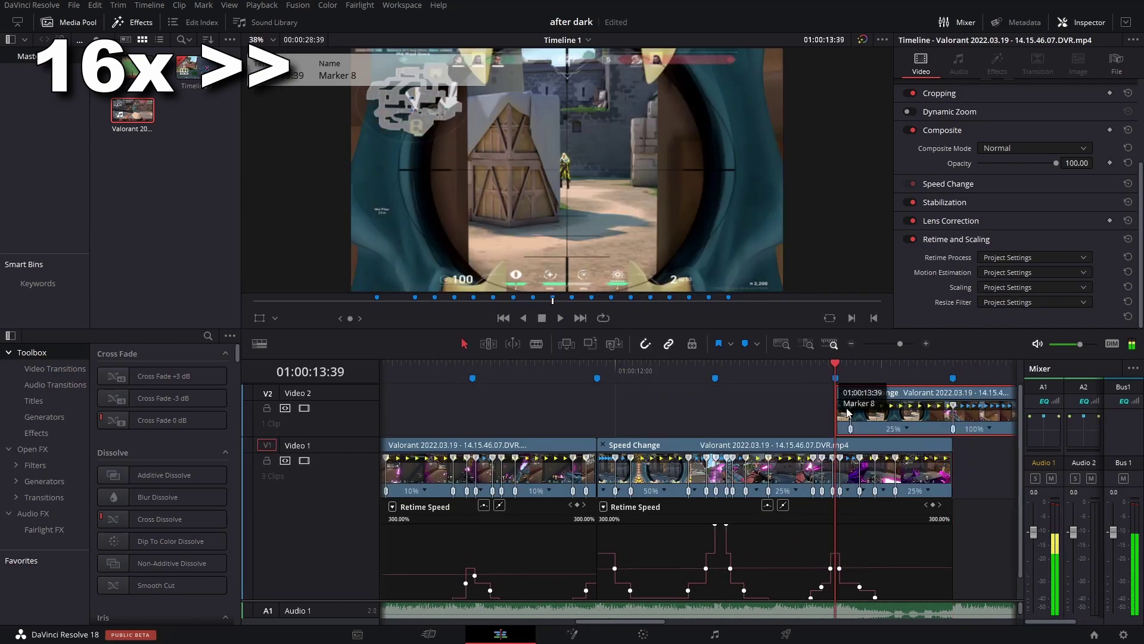
pyautogui.moveTo(826, 413)
pyautogui.mouseDown()
pyautogui.moveTo(732, 422)
pyautogui.moveTo(599, 400)
pyautogui.mouseUp()
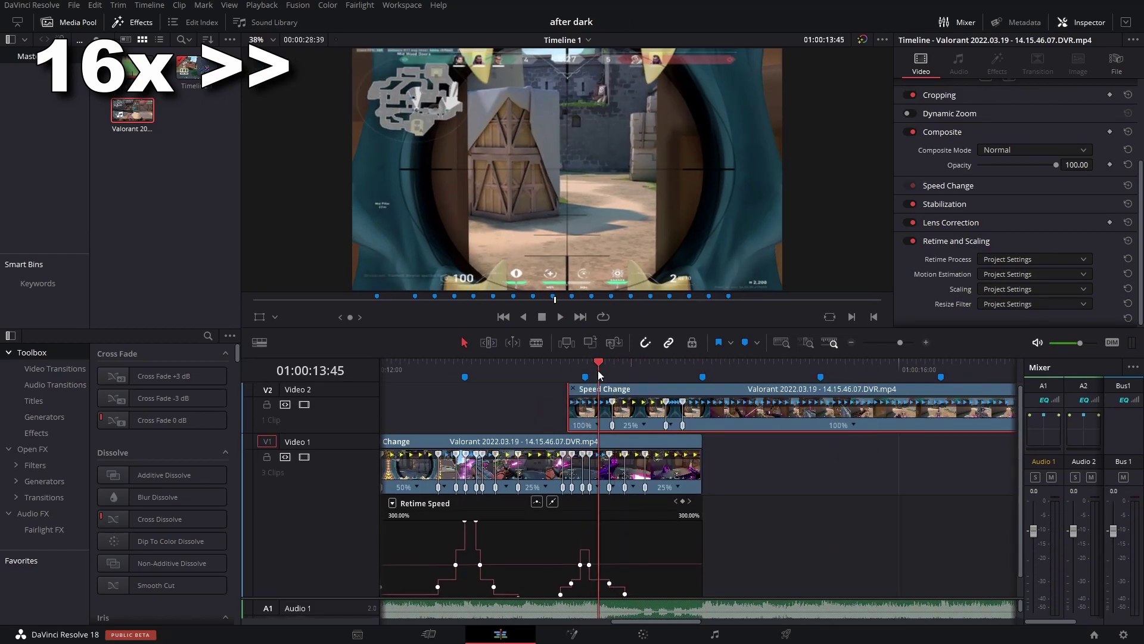
pyautogui.moveTo(599, 400); pyautogui.dragTo(617, 401)
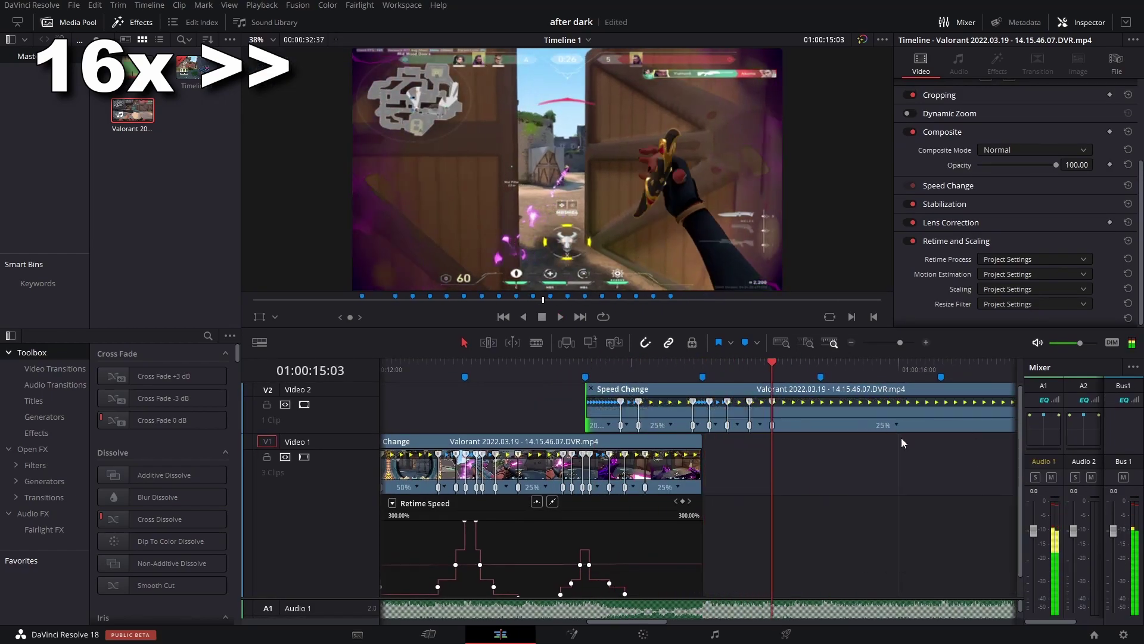
# Slow the Video 2 clip's 100% section to 10%, add another 25% section, and show its retime curve
pyautogui.click(724, 425)
pyautogui.click(596, 463)
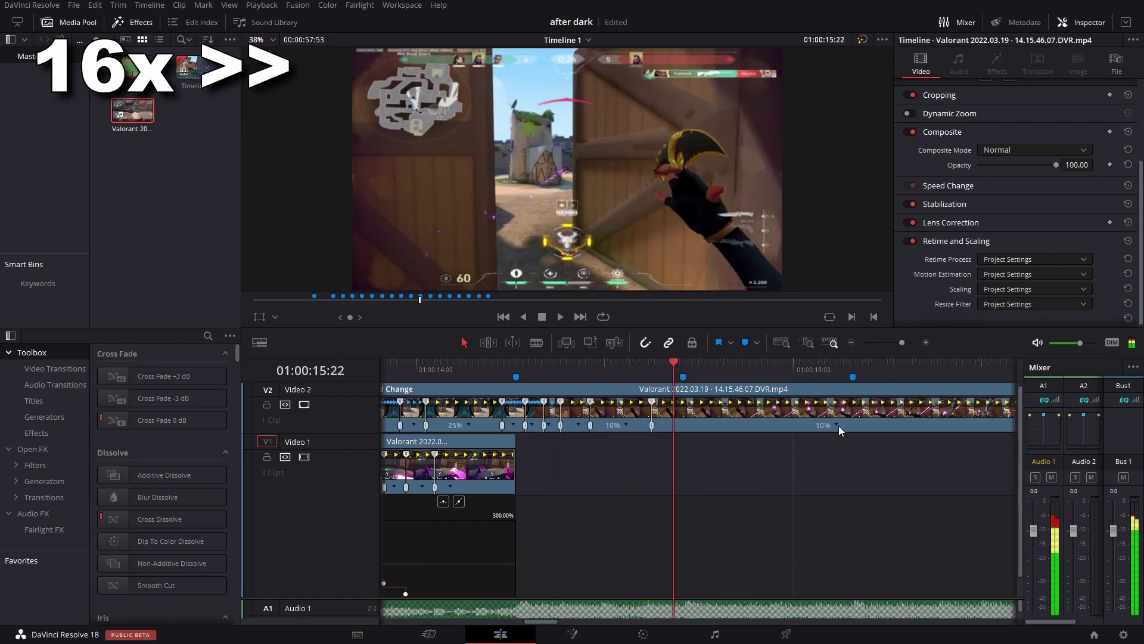
pyautogui.click(869, 425)
pyautogui.rightClick(769, 409)
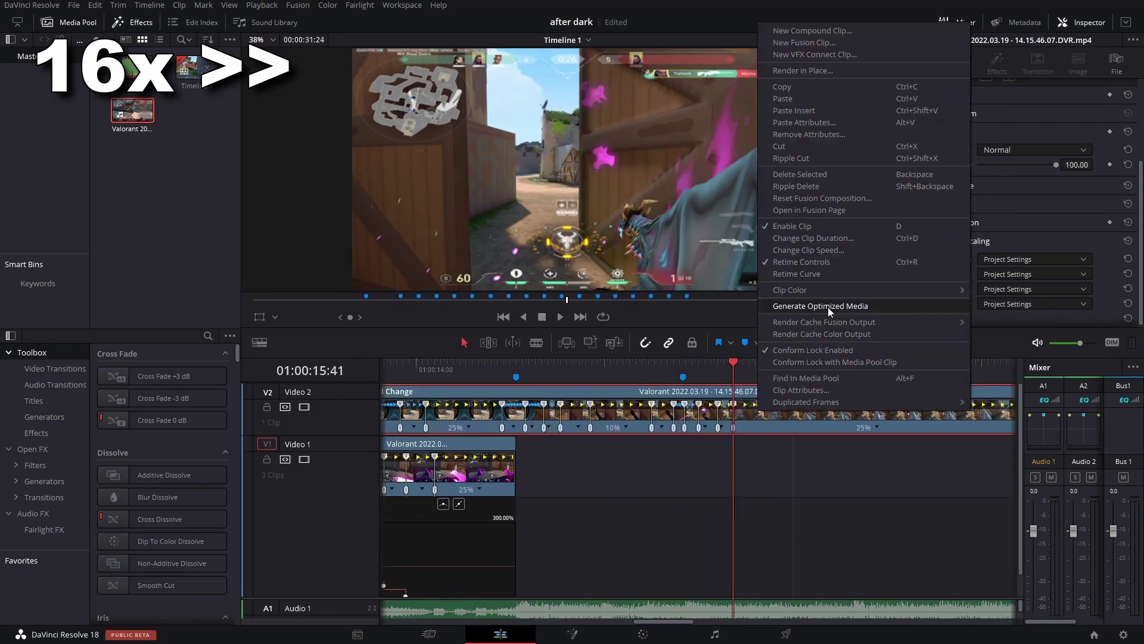
pyautogui.click(793, 301)
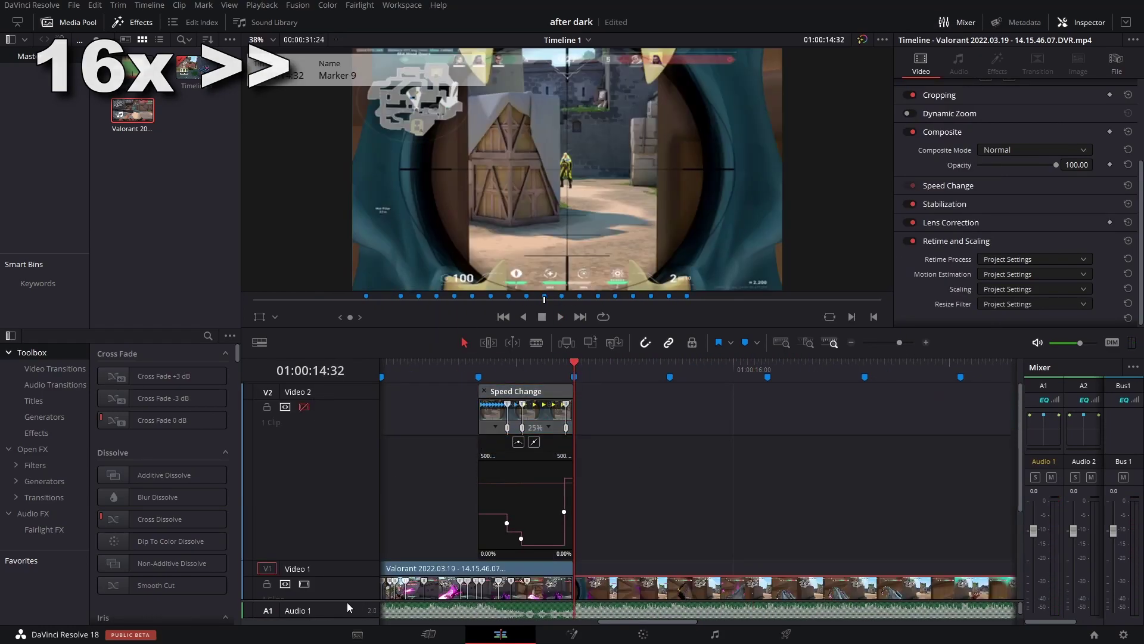
pyautogui.click(583, 484)
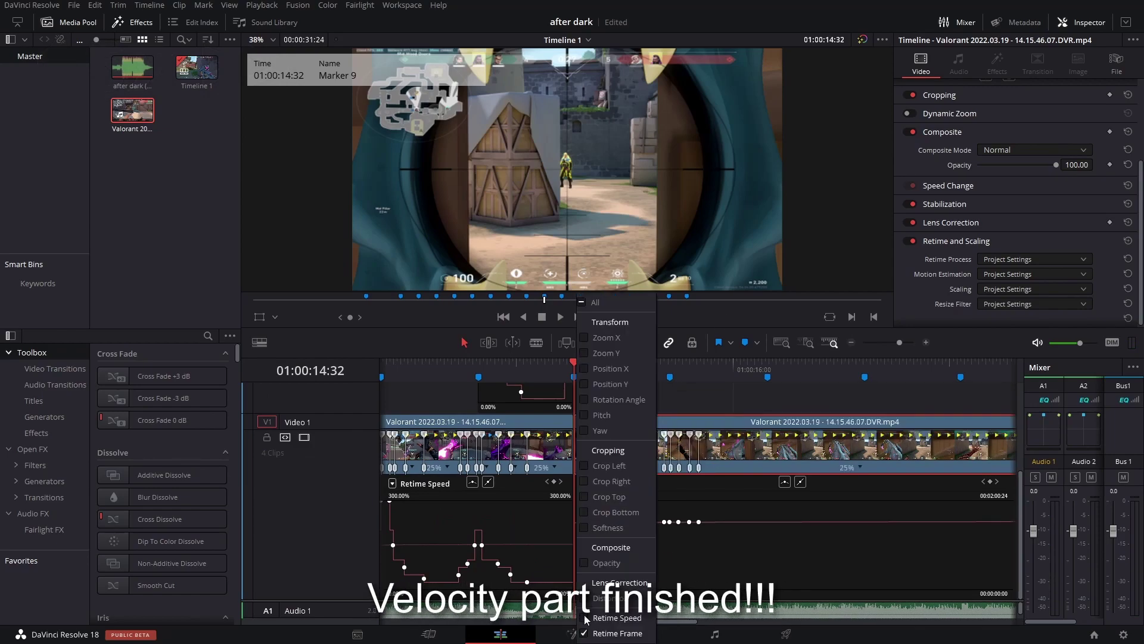
# Display the Retime Speed curve and zoom the timeline out to see all clips and ramps
pyautogui.click(614, 619)
pyautogui.moveTo(899, 343); pyautogui.dragTo(892, 343)
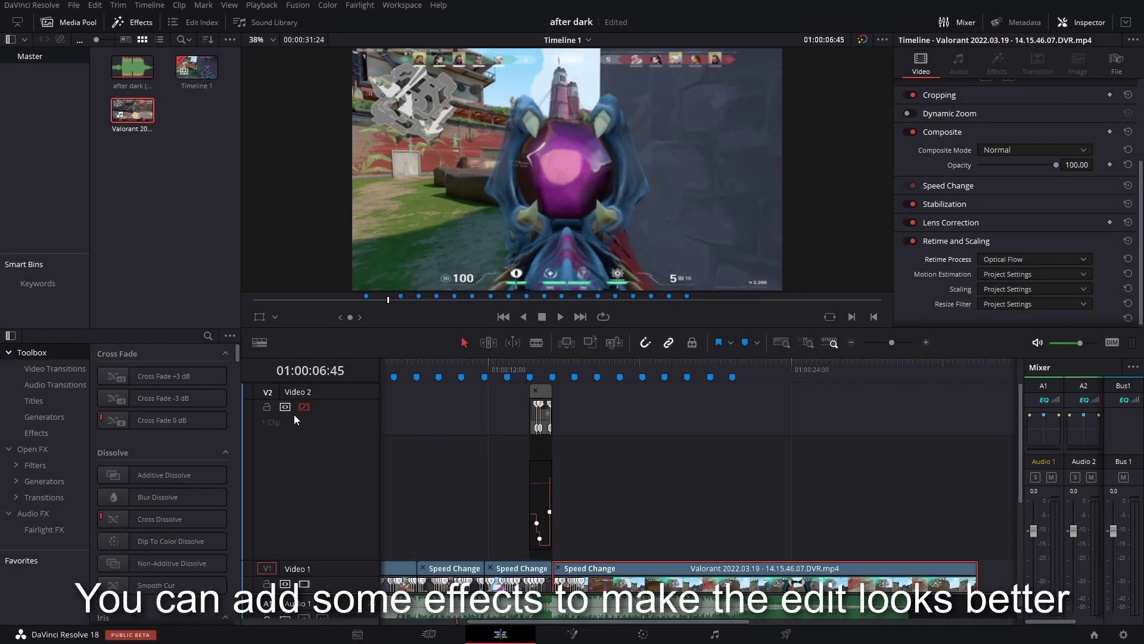
# Turn off the Retime Curve and Retime Controls on the Video 2 clip
pyautogui.rightClick(546, 415)
pyautogui.click(590, 285)
pyautogui.rightClick(544, 405)
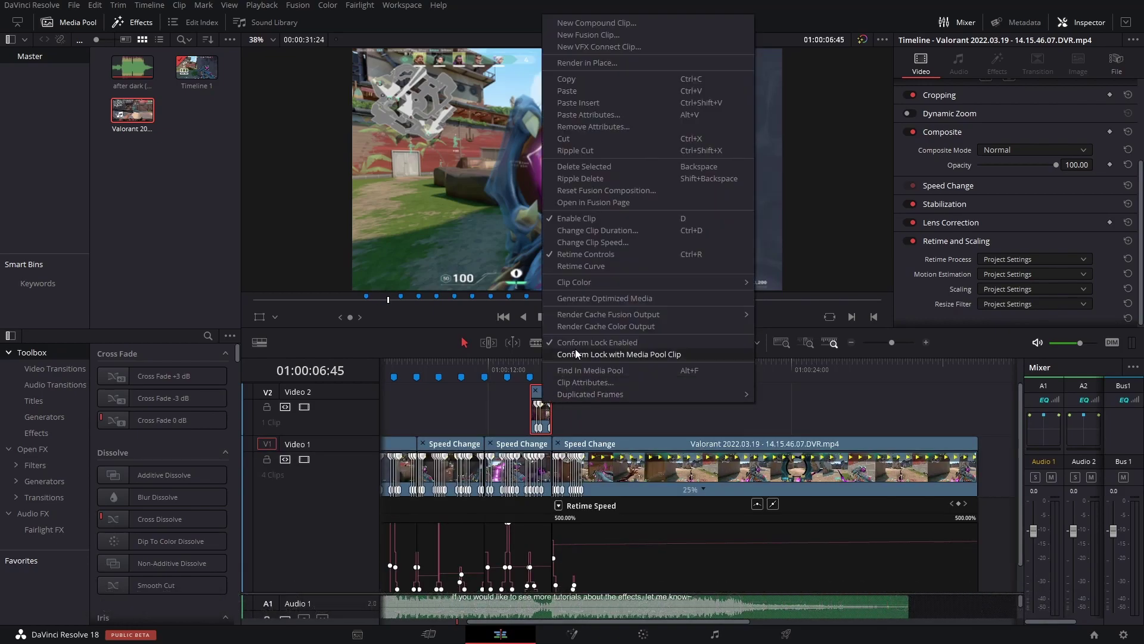
pyautogui.click(590, 256)
# Zoom in at Marker 8 and play and scrub the overlay section, ending at 01:00:14:03
pyautogui.click(535, 373)
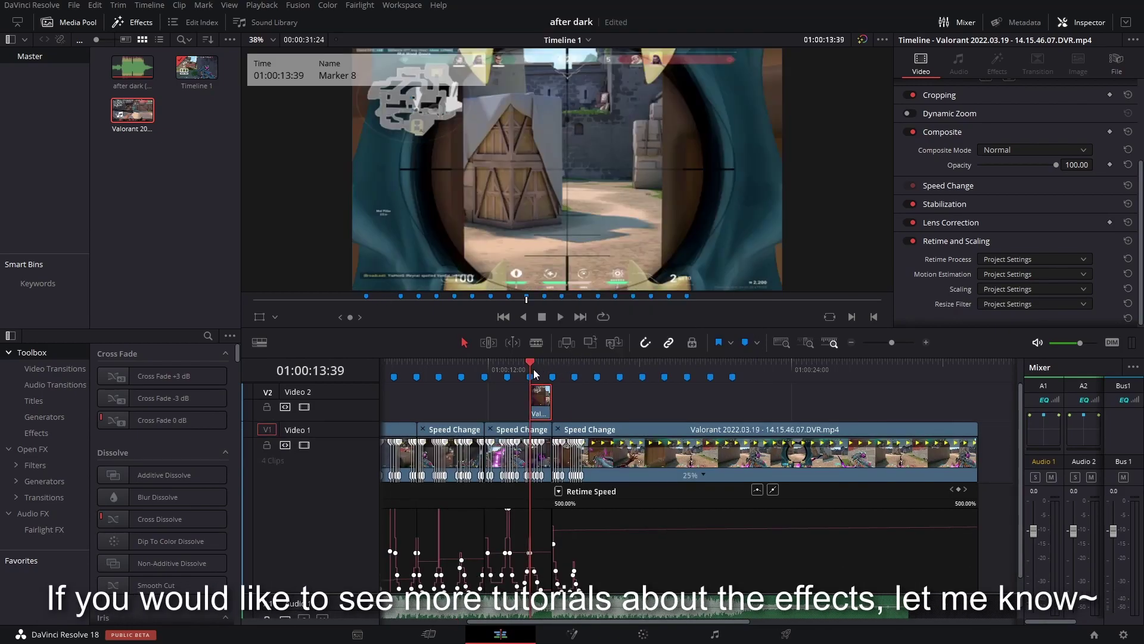
pyautogui.click(926, 343)
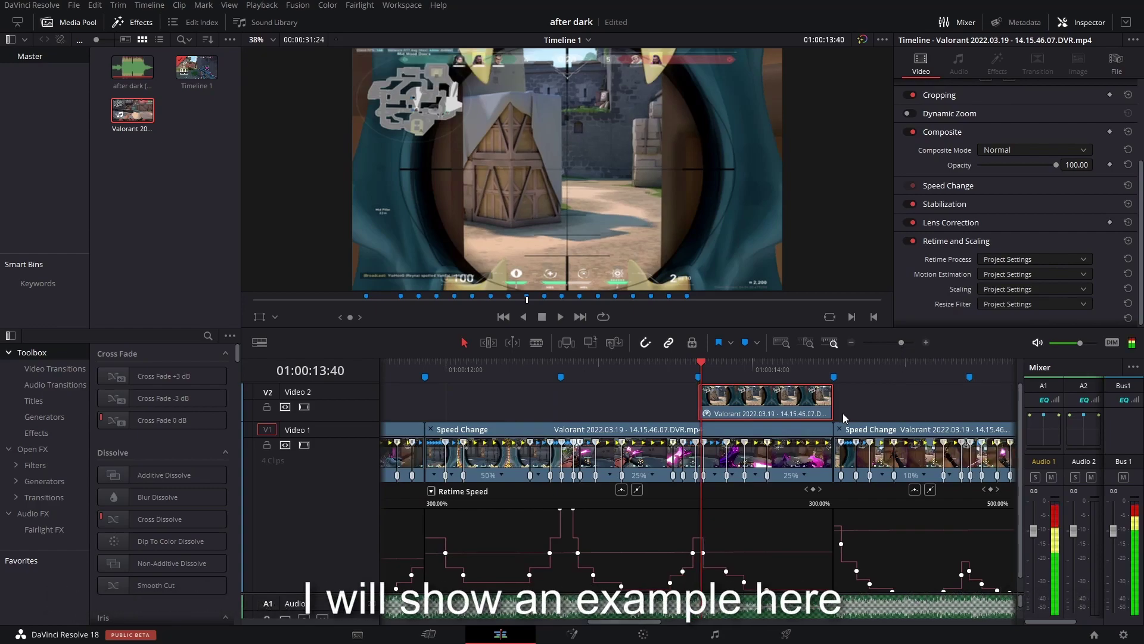
pyautogui.press('space')
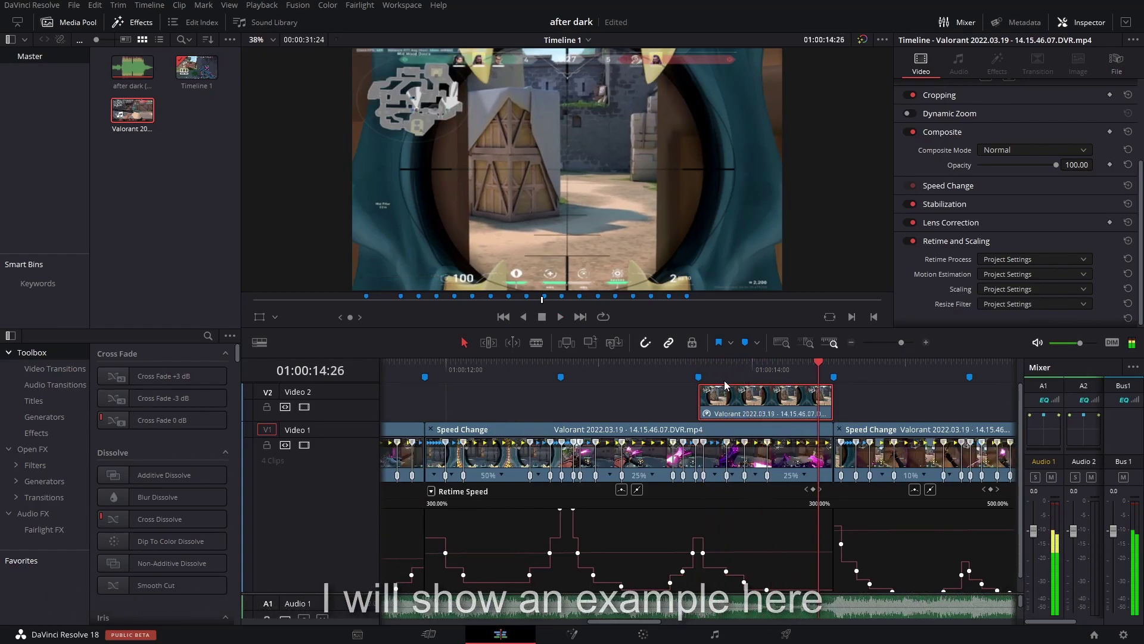
pyautogui.moveTo(725, 382); pyautogui.dragTo(762, 382)
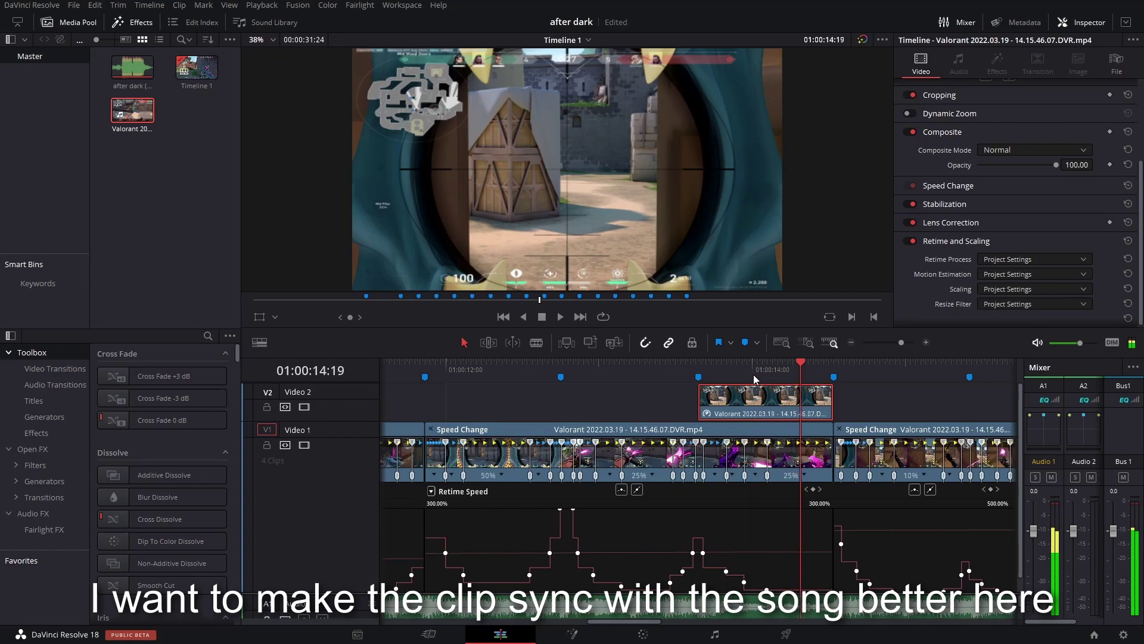
pyautogui.click(775, 381)
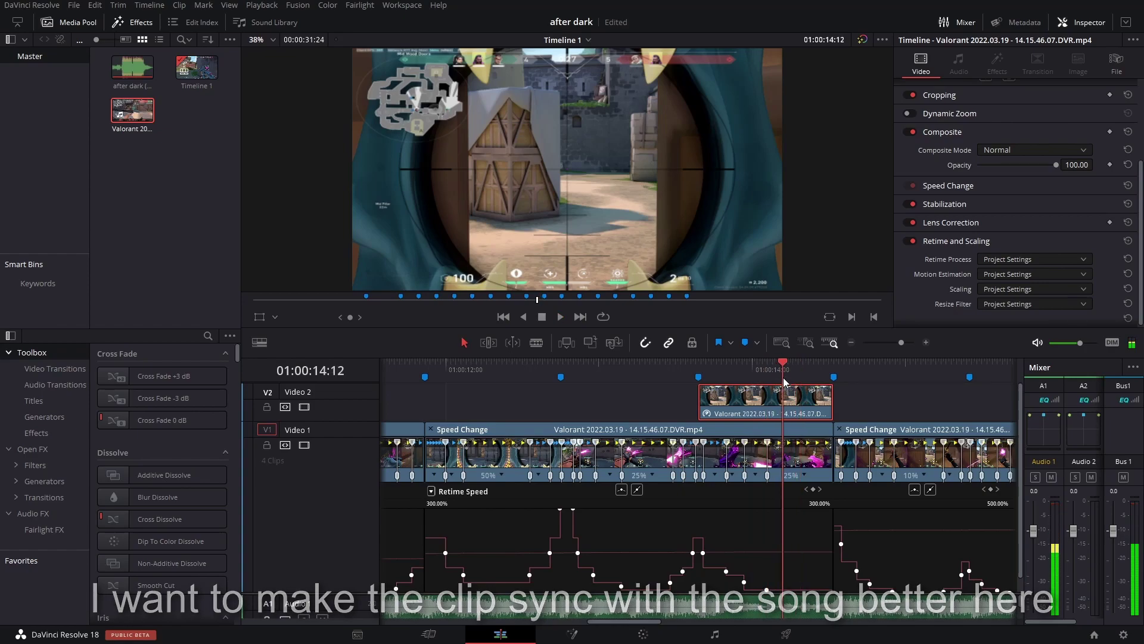
pyautogui.press('space')
pyautogui.click(675, 383)
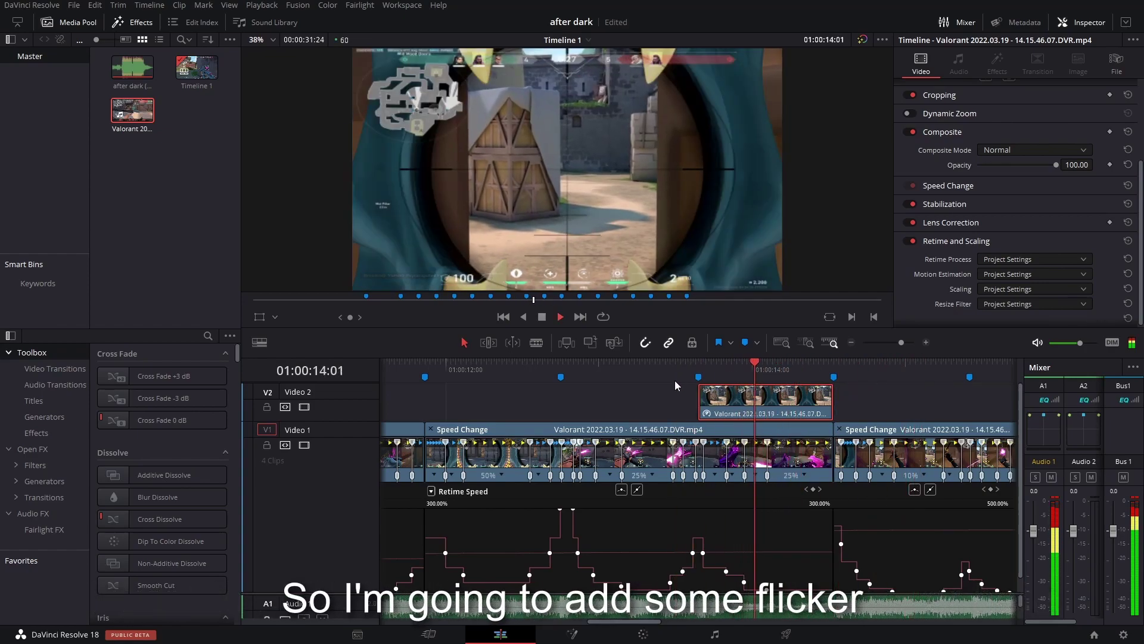
pyautogui.moveTo(719, 380); pyautogui.dragTo(737, 380)
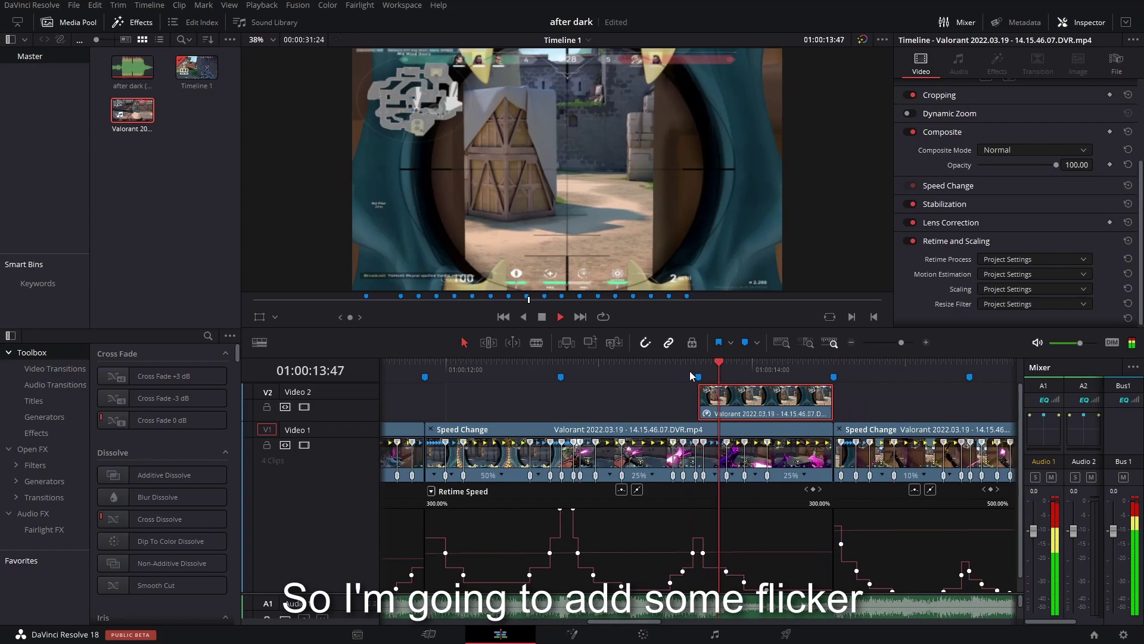
pyautogui.click(760, 379)
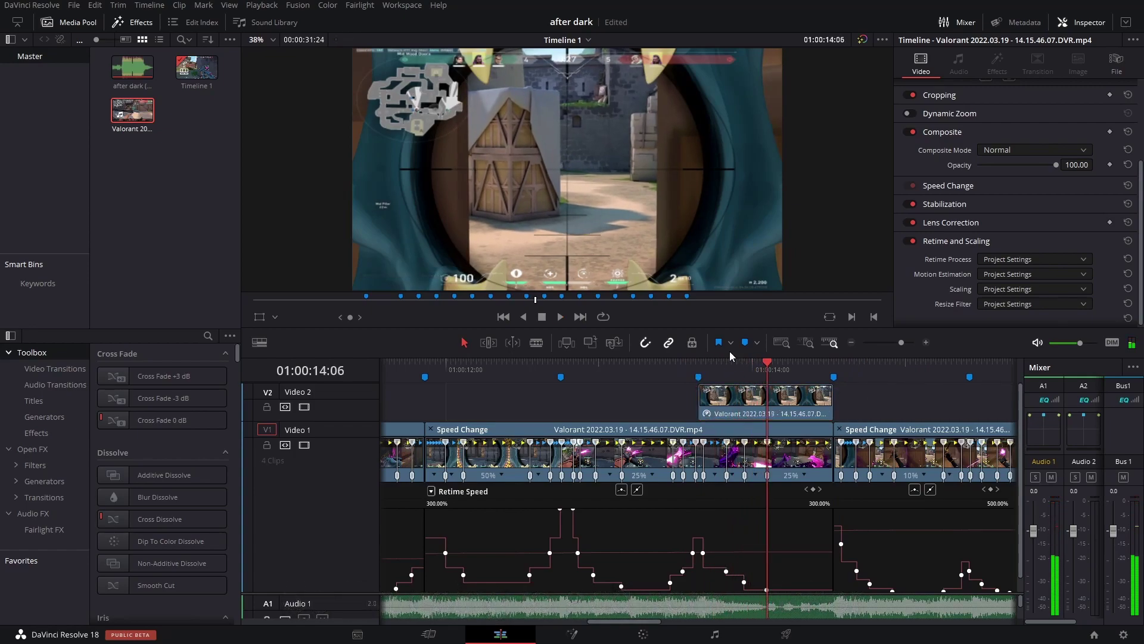
# Delete the unneeded part of the Video 2 overlay and move to the next beat marker
pyautogui.press('Right')
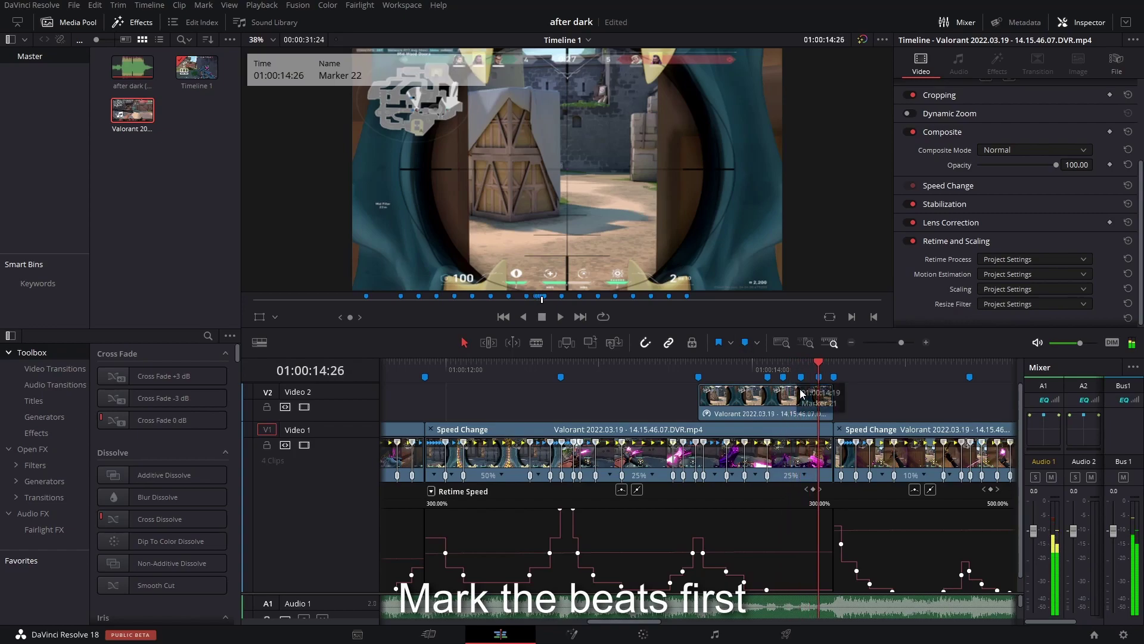
pyautogui.click(778, 386)
pyautogui.press('Delete')
pyautogui.hotkey('shift', 'Down')
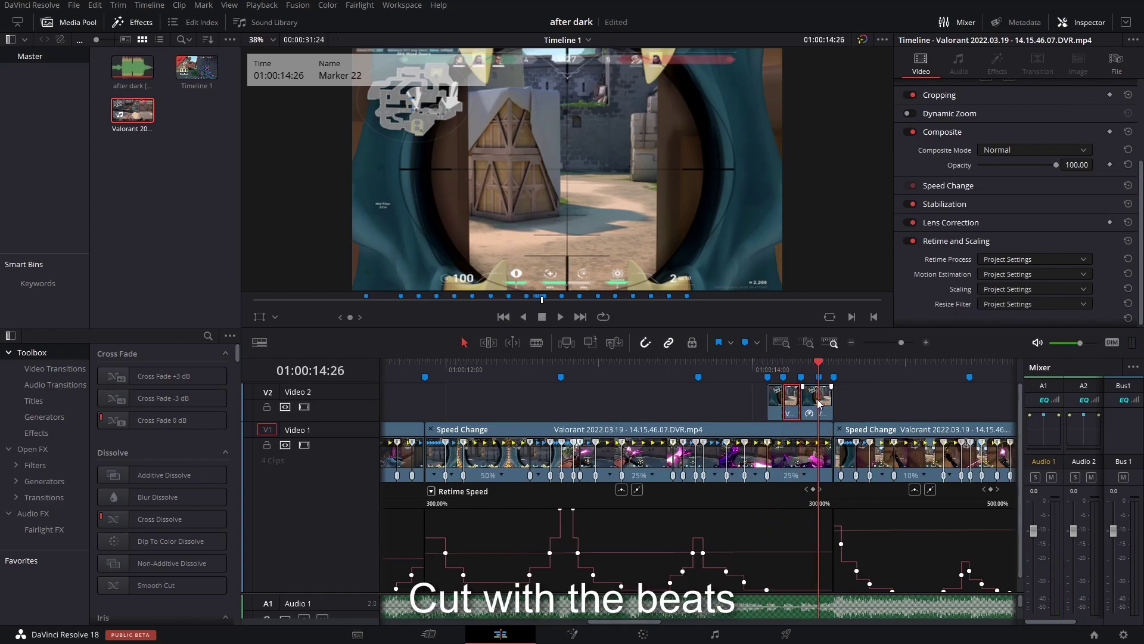
pyautogui.click(905, 343)
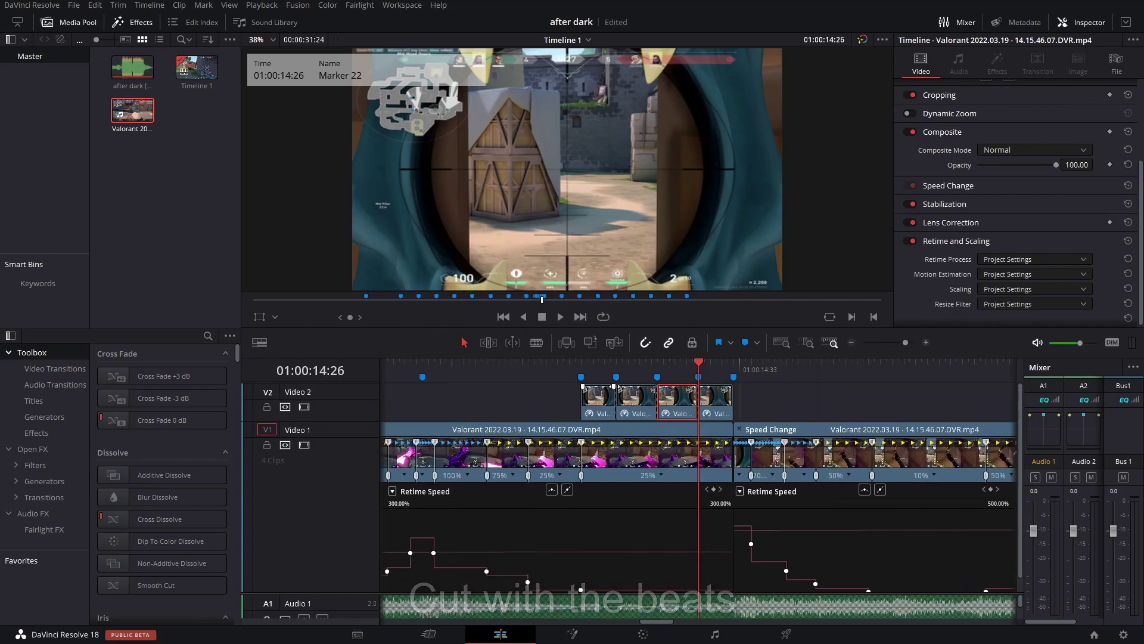
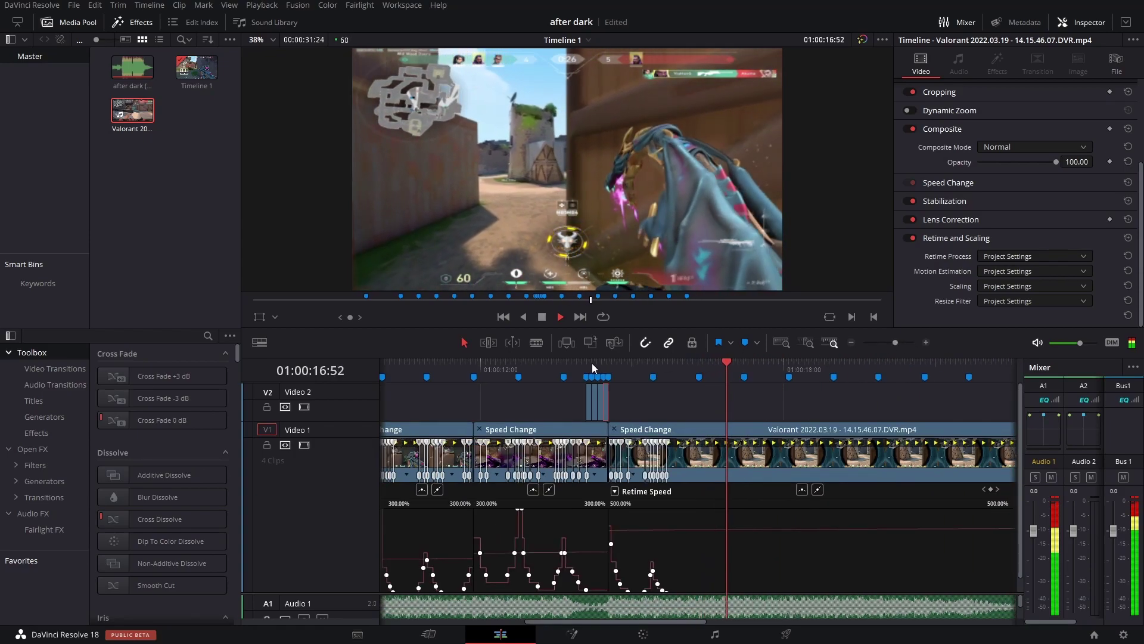
# Smooth the Retime Speed points into eased curves by lengthening their Bezier handles
pyautogui.click(556, 365)
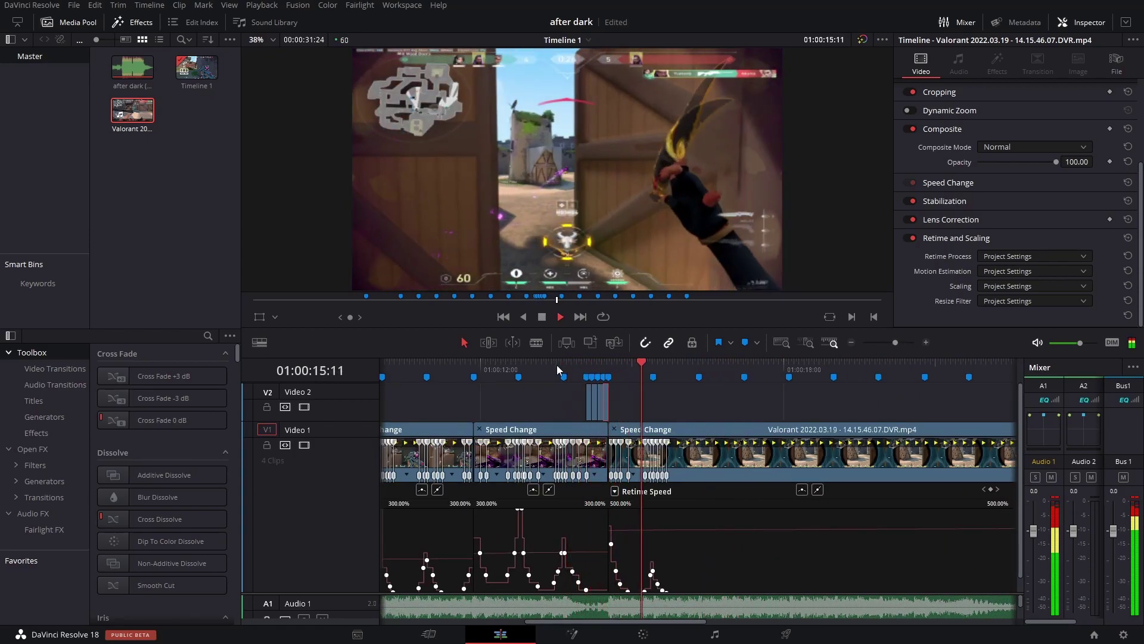
pyautogui.click(560, 365)
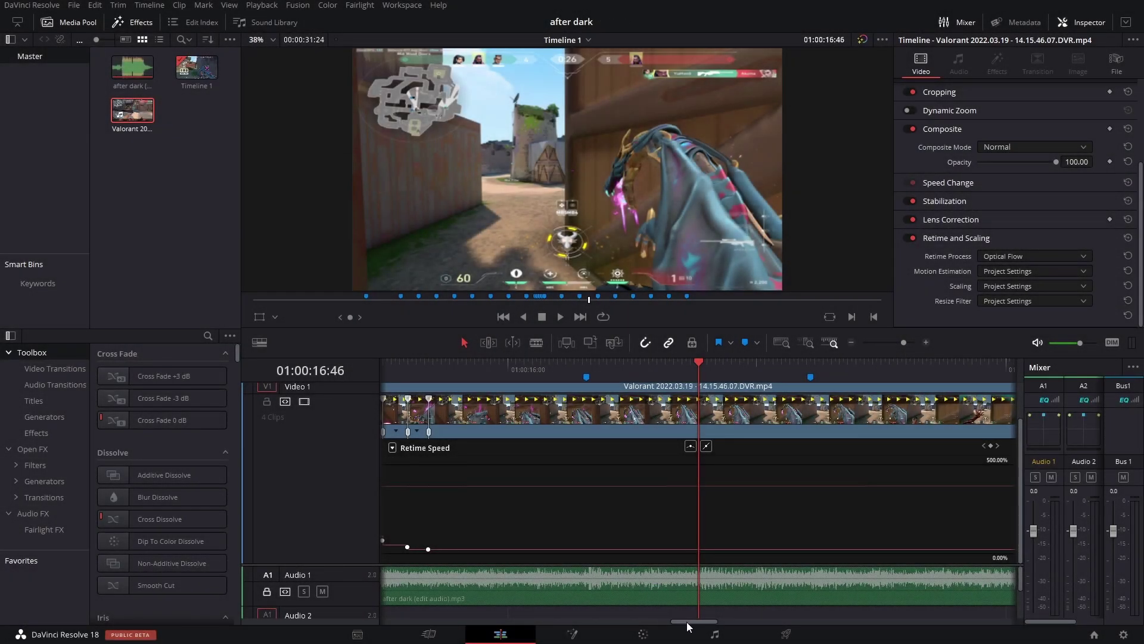
pyautogui.moveTo(687, 621); pyautogui.dragTo(493, 620)
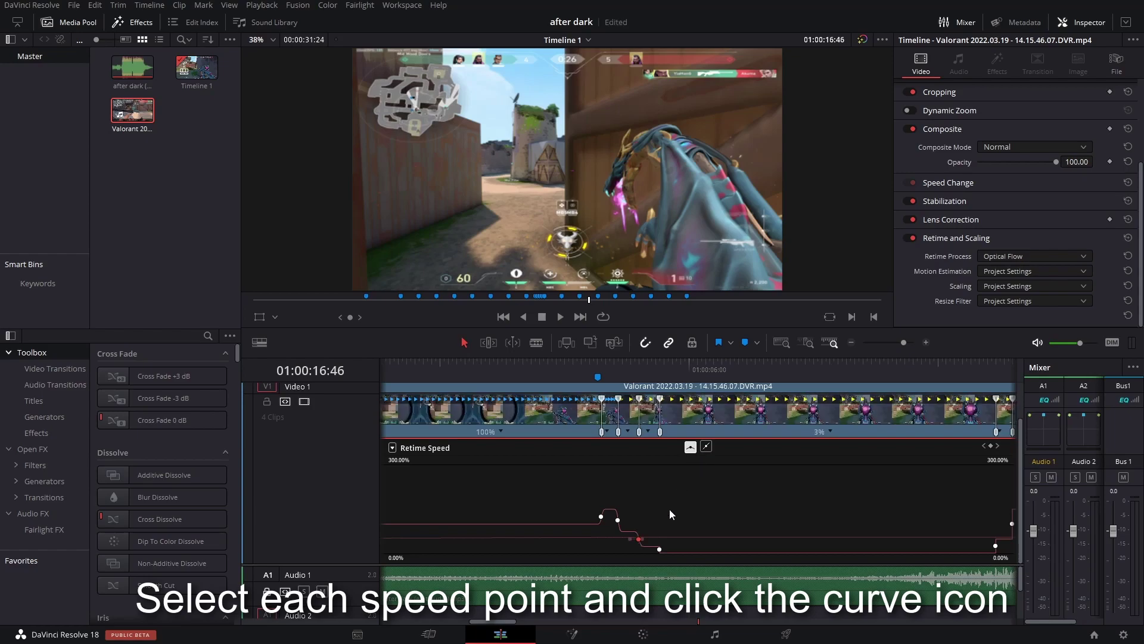
pyautogui.moveTo(649, 537); pyautogui.dragTo(655, 538)
# Play back the smoothed speed ramps from the start of the ramped section
pyautogui.click(566, 372)
pyautogui.press('space')
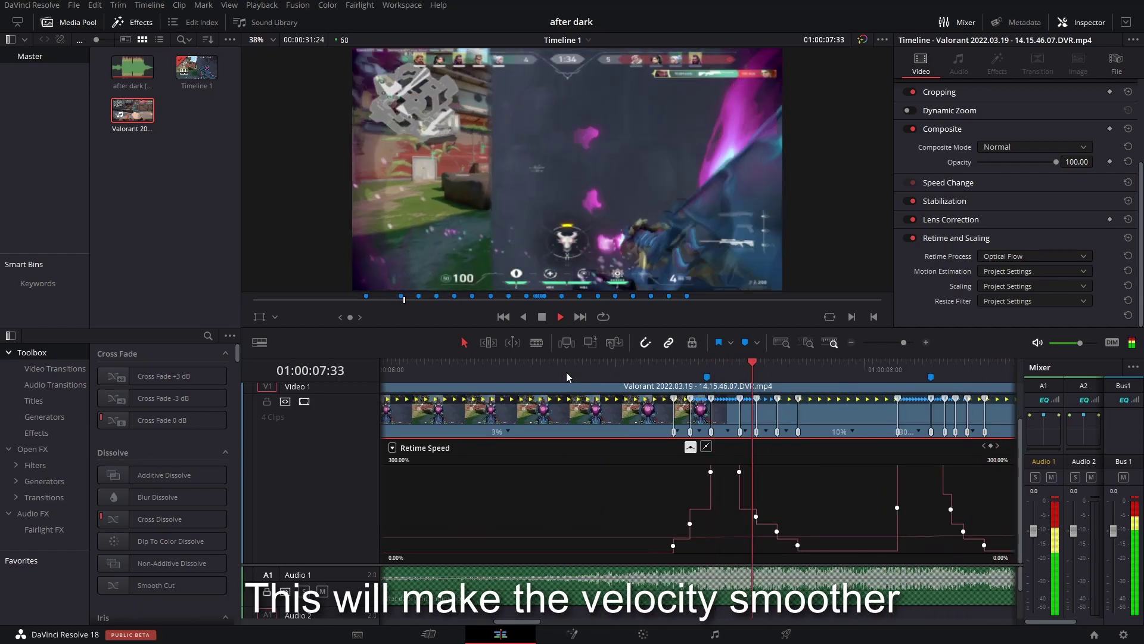
pyautogui.press('space')
pyautogui.moveTo(904, 342); pyautogui.dragTo(899, 344)
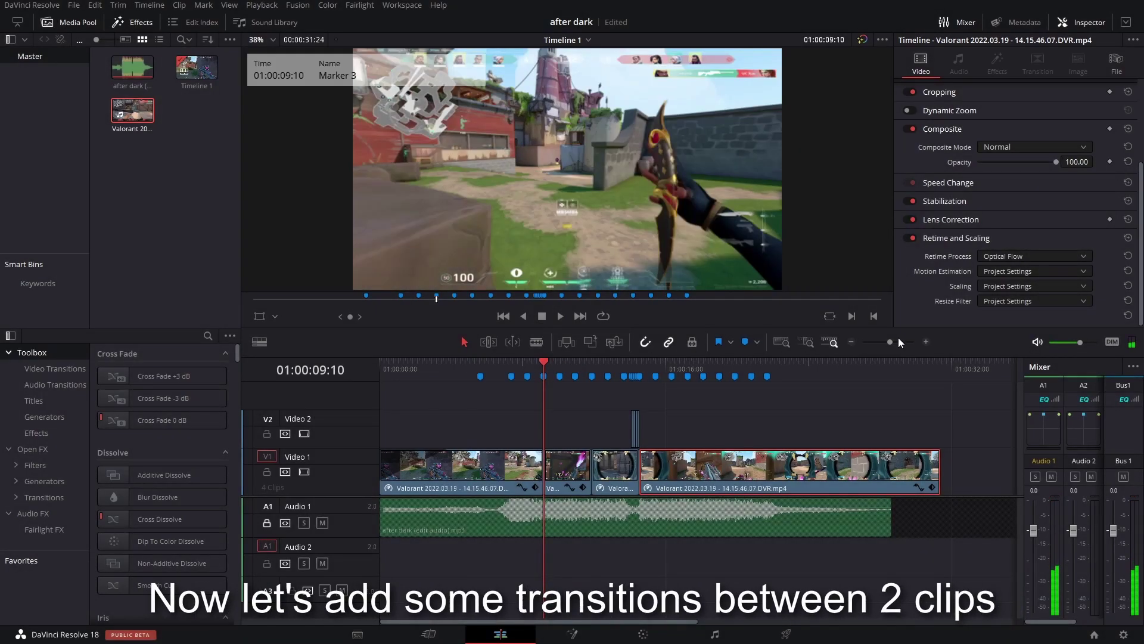
# Drop a Zoom In transition onto the Video 1 cut and set its duration to 10 frames
pyautogui.click(899, 340)
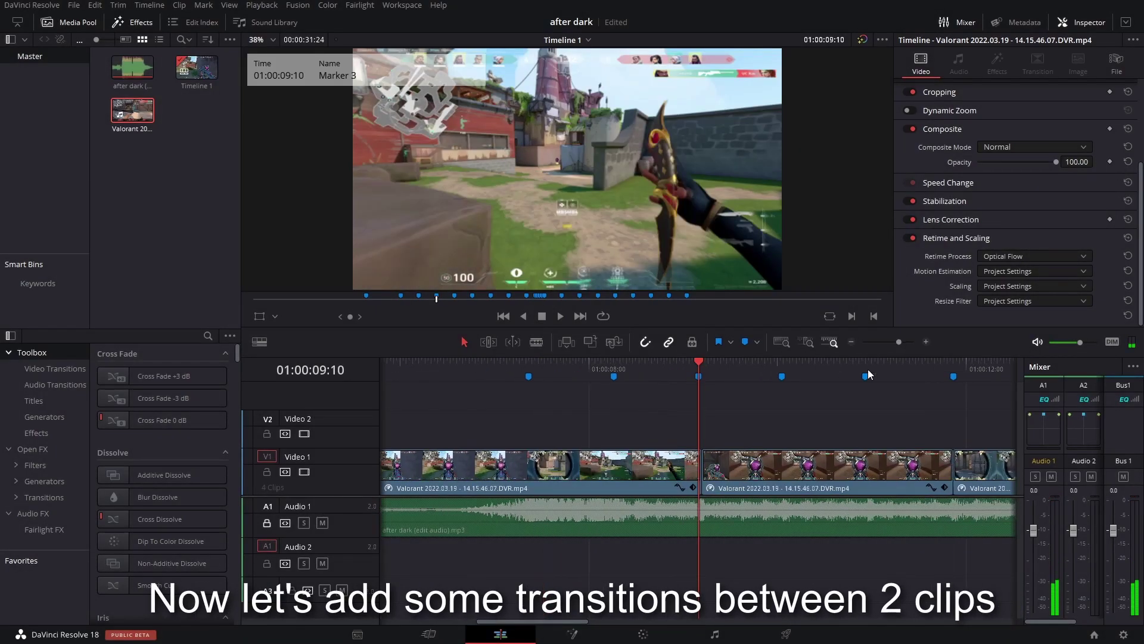
pyautogui.click(671, 371)
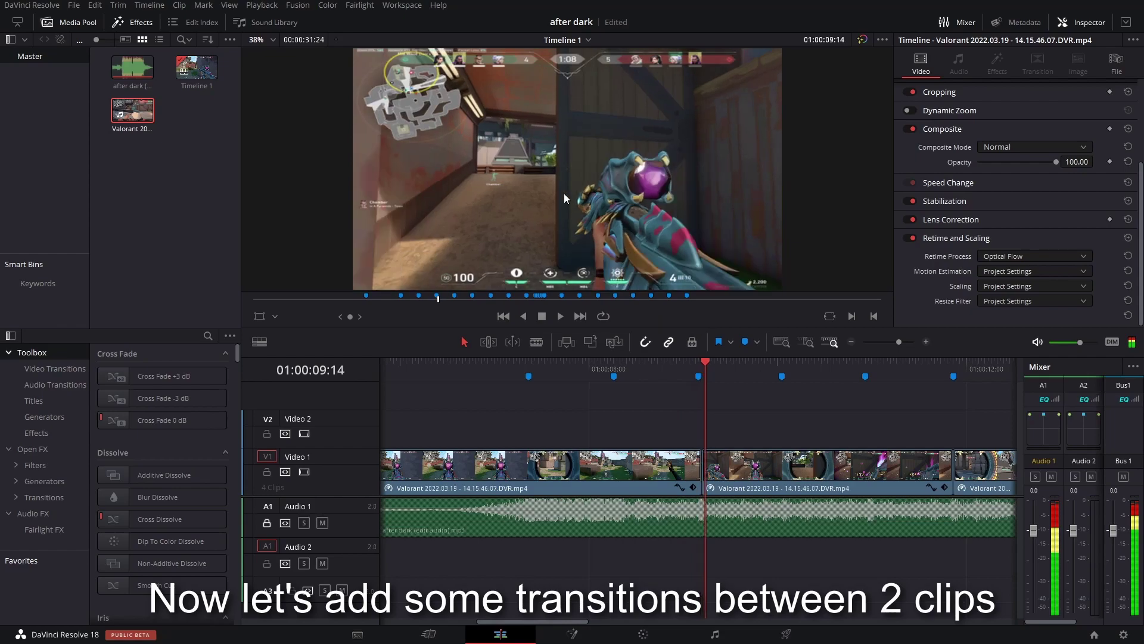
pyautogui.click(680, 362)
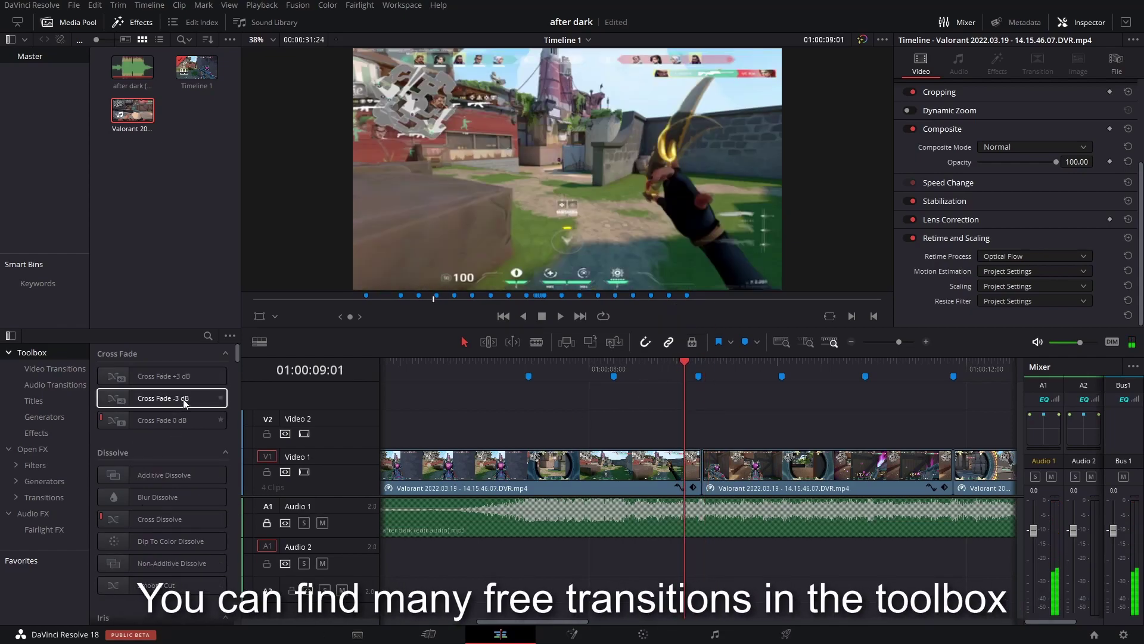
pyautogui.scroll(-1, 157, 464)
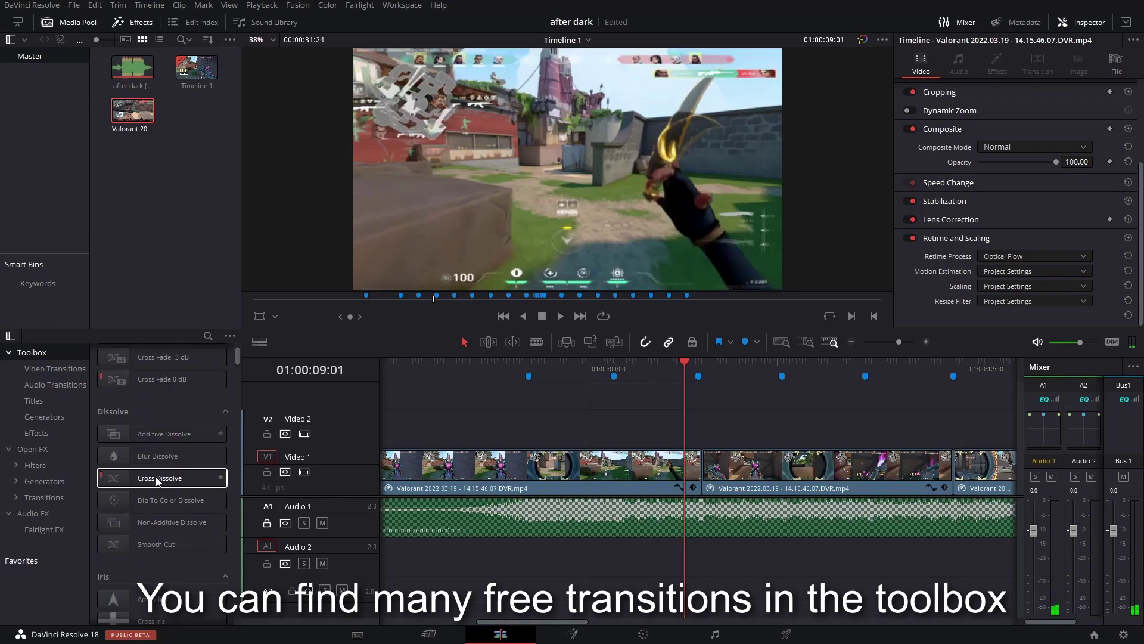
pyautogui.scroll(-10, 166, 462)
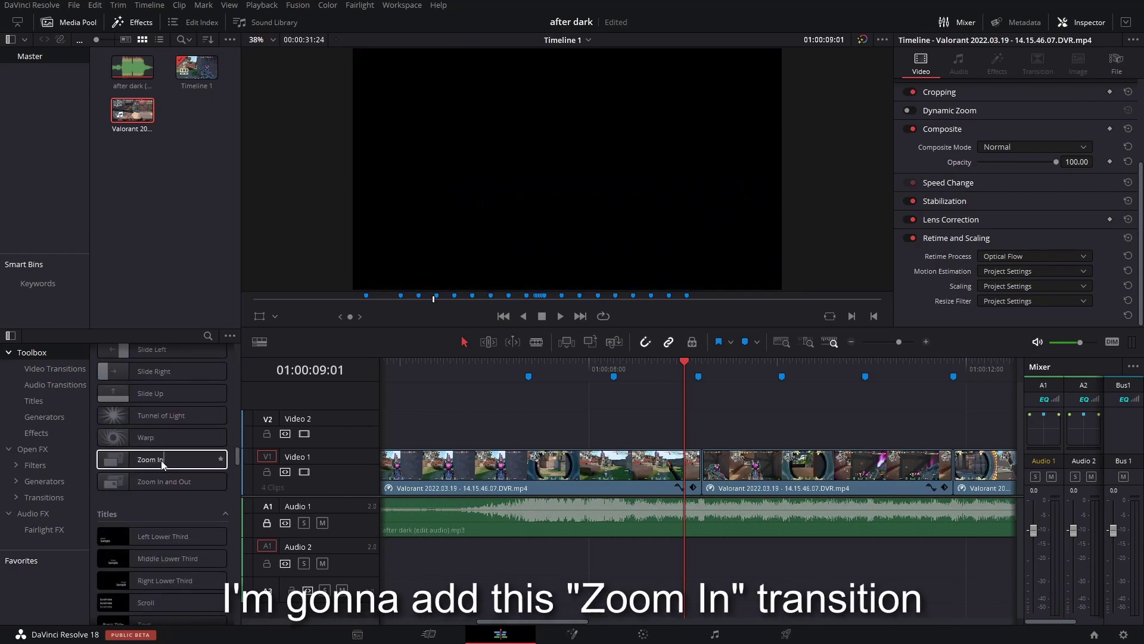
pyautogui.moveTo(177, 460)
pyautogui.mouseDown()
pyautogui.moveTo(738, 467)
pyautogui.moveTo(697, 471)
pyautogui.mouseUp()
pyautogui.write('10')
pyautogui.press('Return')
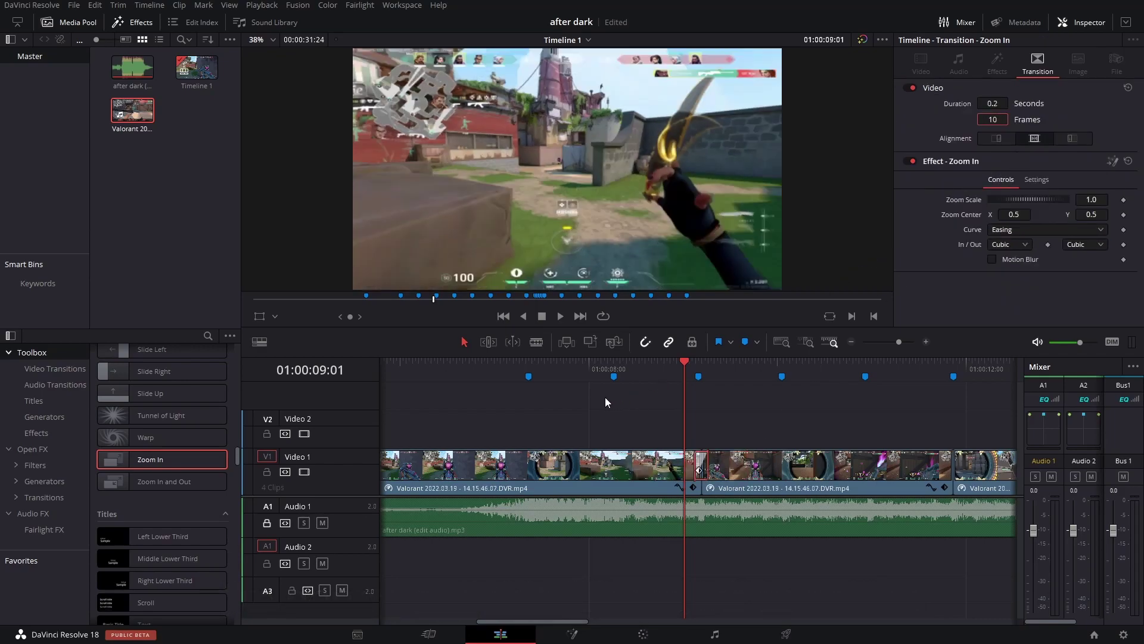
# Play back the 10-frame Zoom In transition to review it
pyautogui.click(657, 367)
pyautogui.press('space')
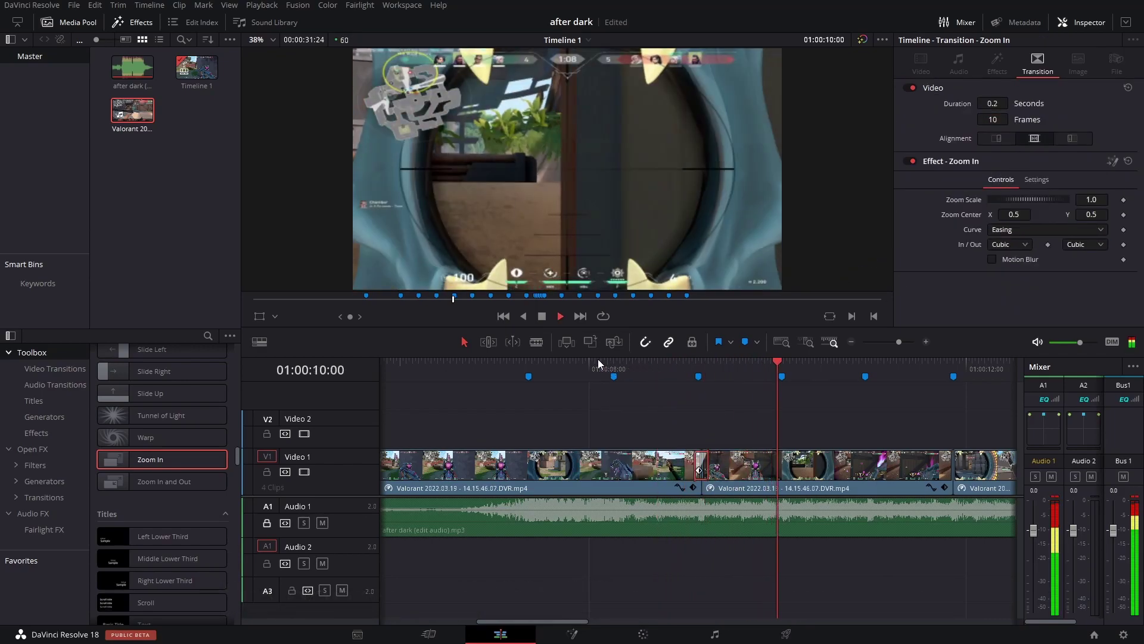
pyautogui.click(592, 366)
pyautogui.press('space')
pyautogui.press('space')
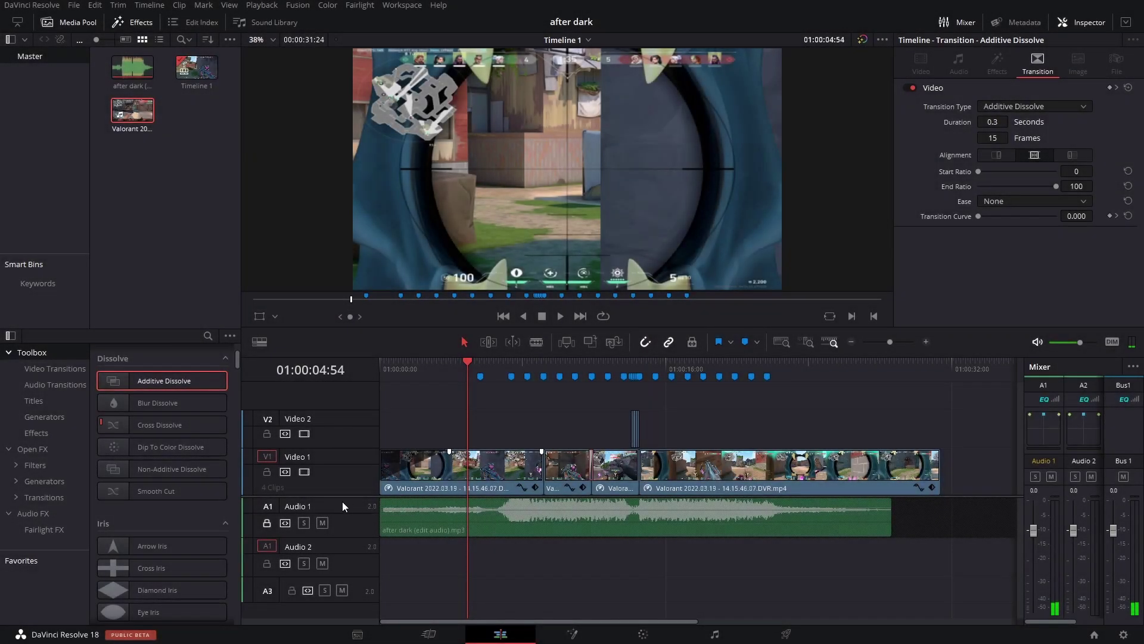
pyautogui.click(208, 336)
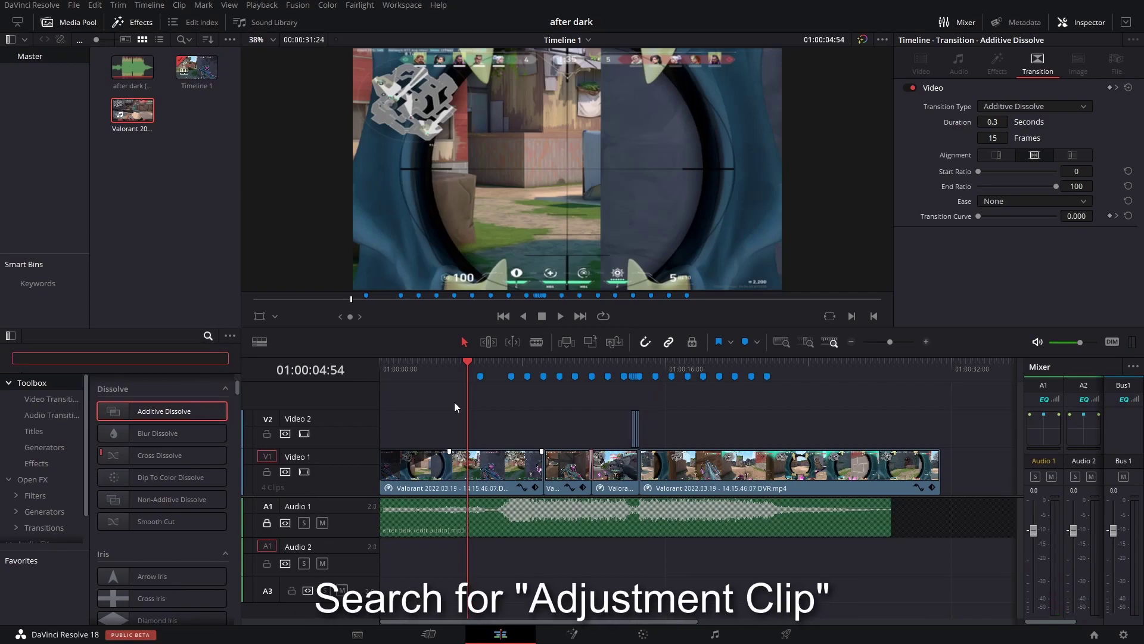
# Search 'adju', drop an Adjustment Clip on a new top track, and extend it across all clips
pyautogui.write('adju')
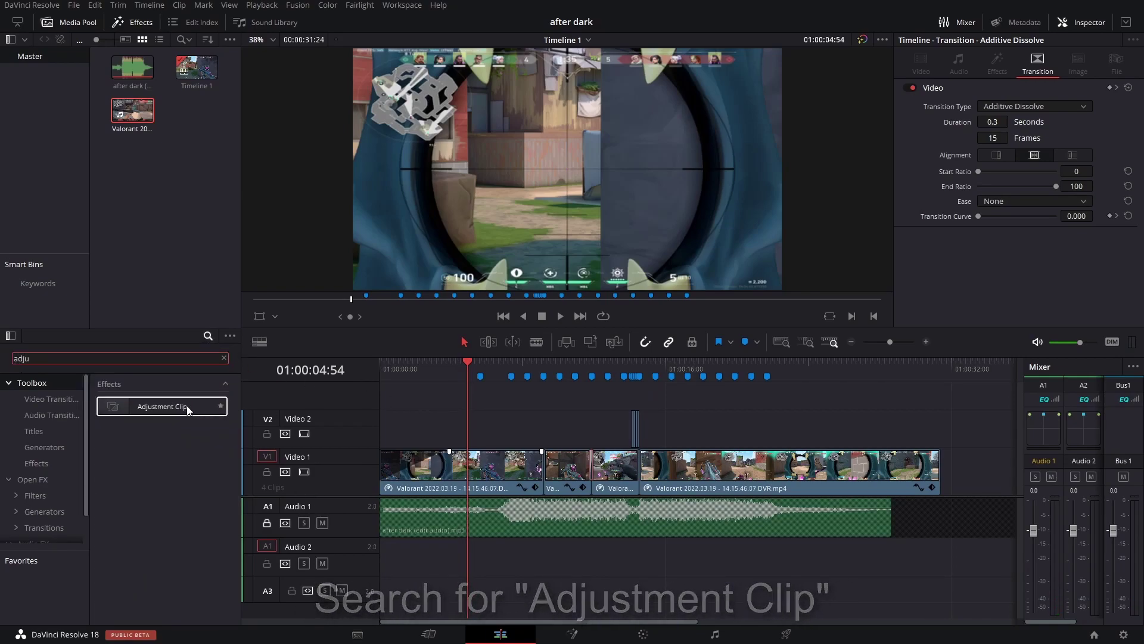
pyautogui.moveTo(188, 409); pyautogui.dragTo(387, 400)
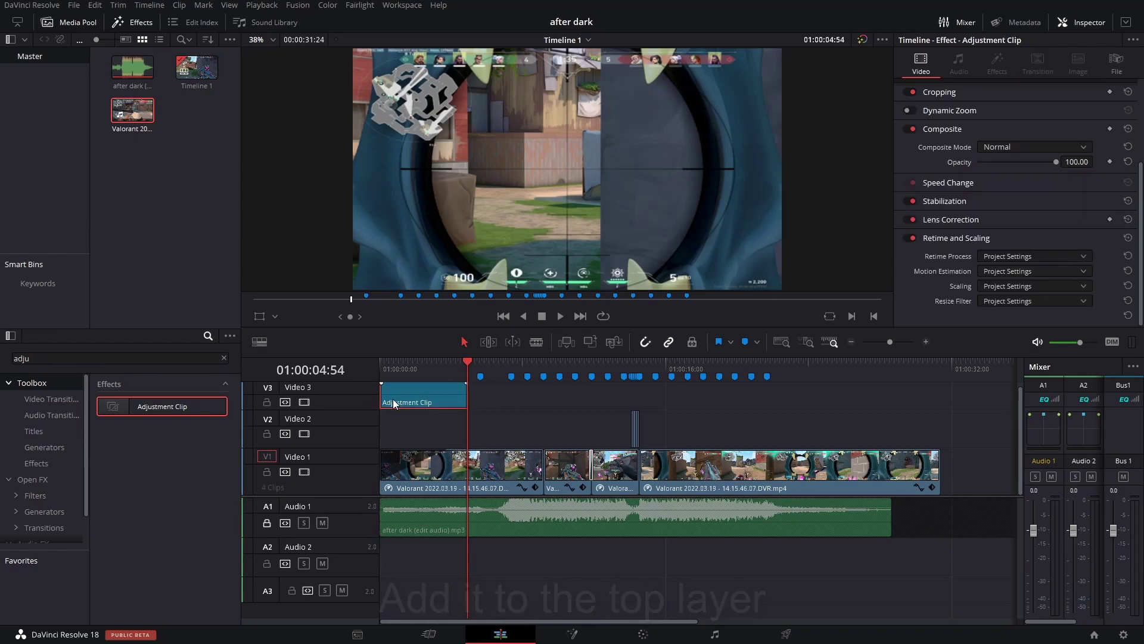
pyautogui.moveTo(626, 395); pyautogui.dragTo(884, 399)
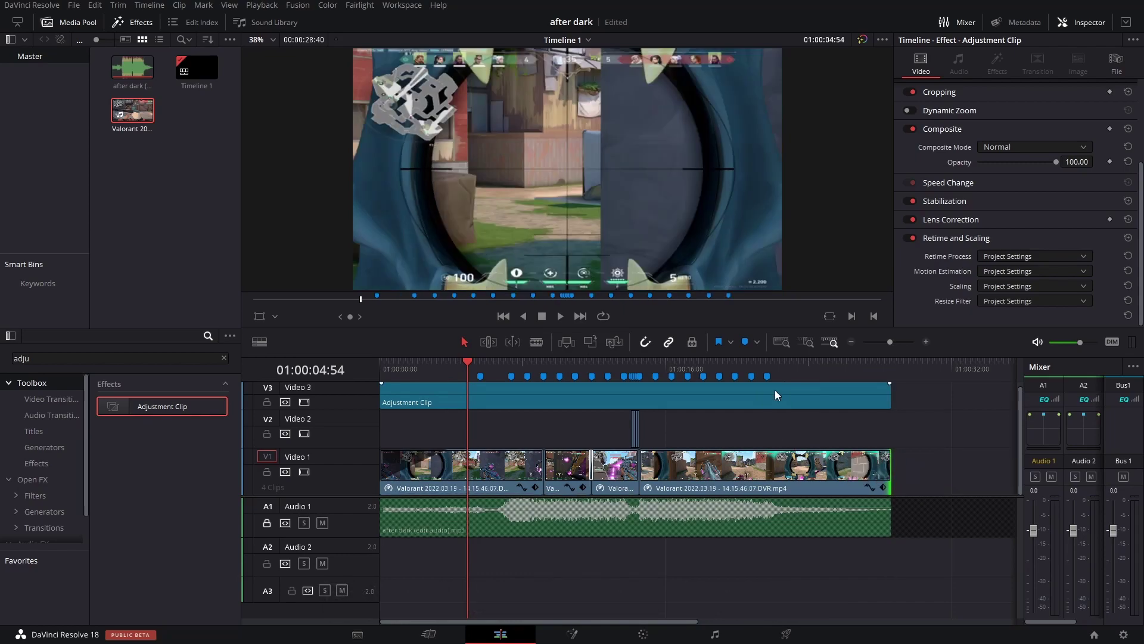
pyautogui.click(164, 358)
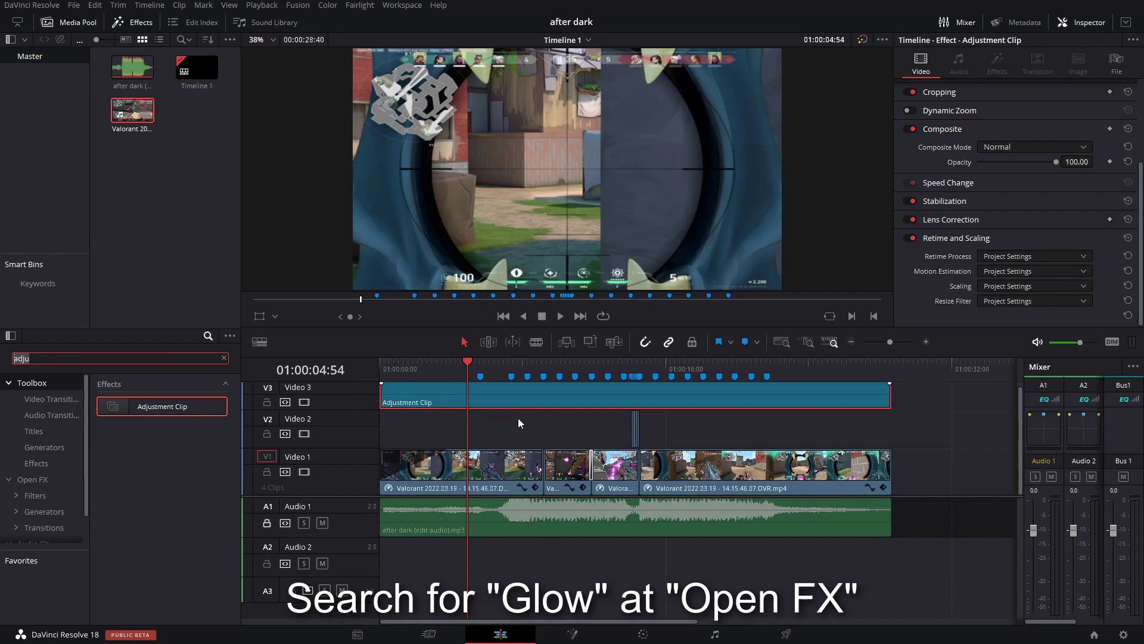
# Find the Open FX Glow effect and apply it to the Adjustment Clip
pyautogui.write('glow')
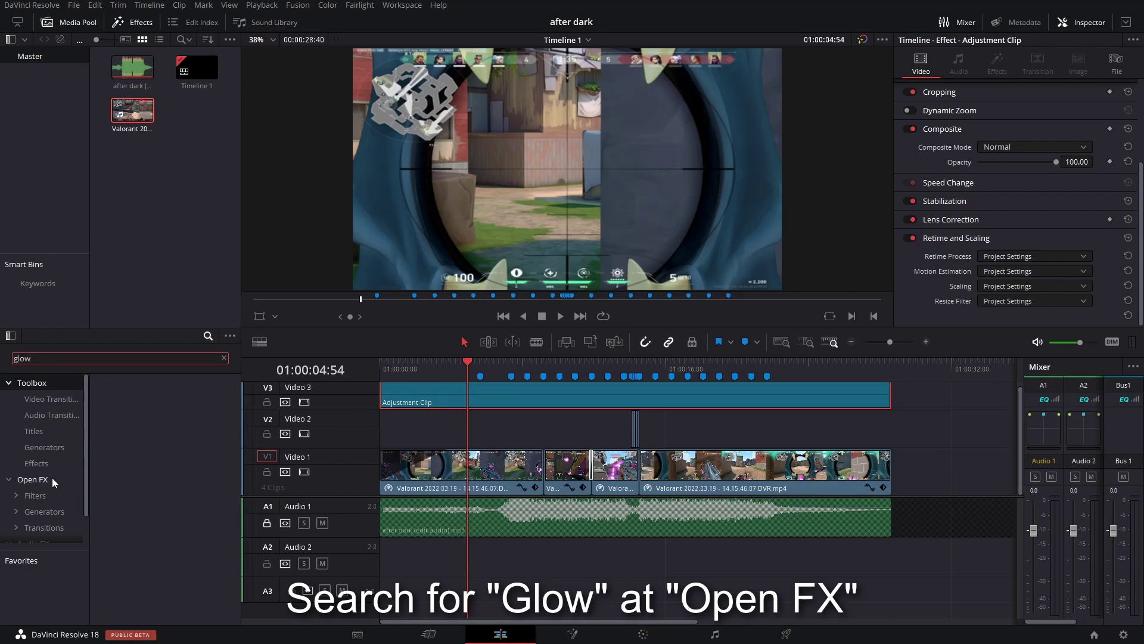
pyautogui.click(33, 478)
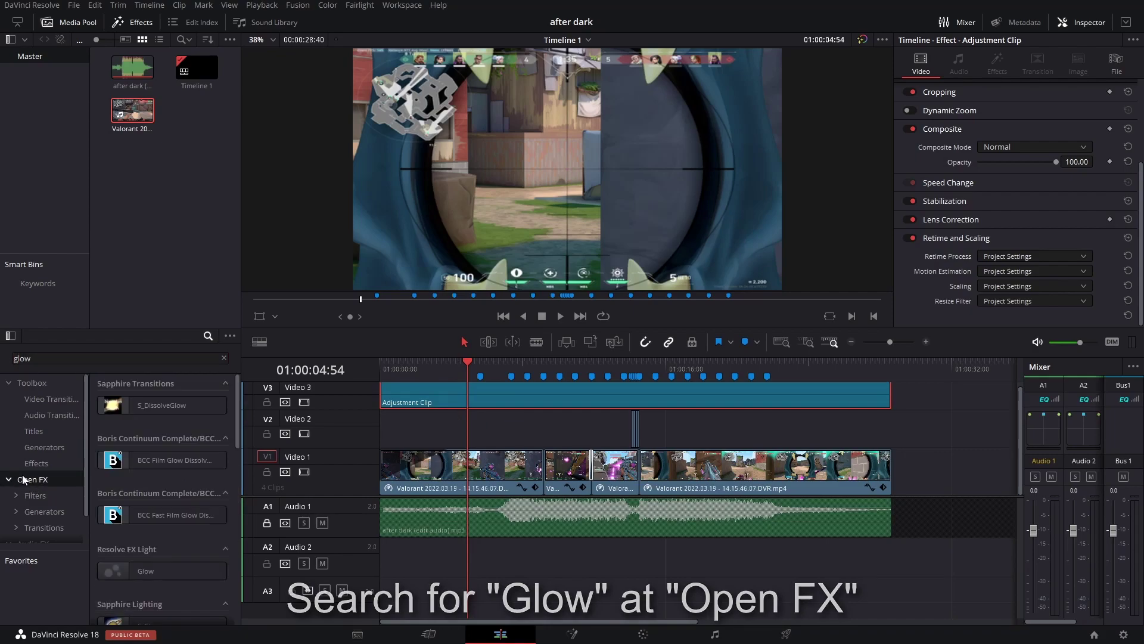
pyautogui.moveTo(179, 571); pyautogui.dragTo(438, 388)
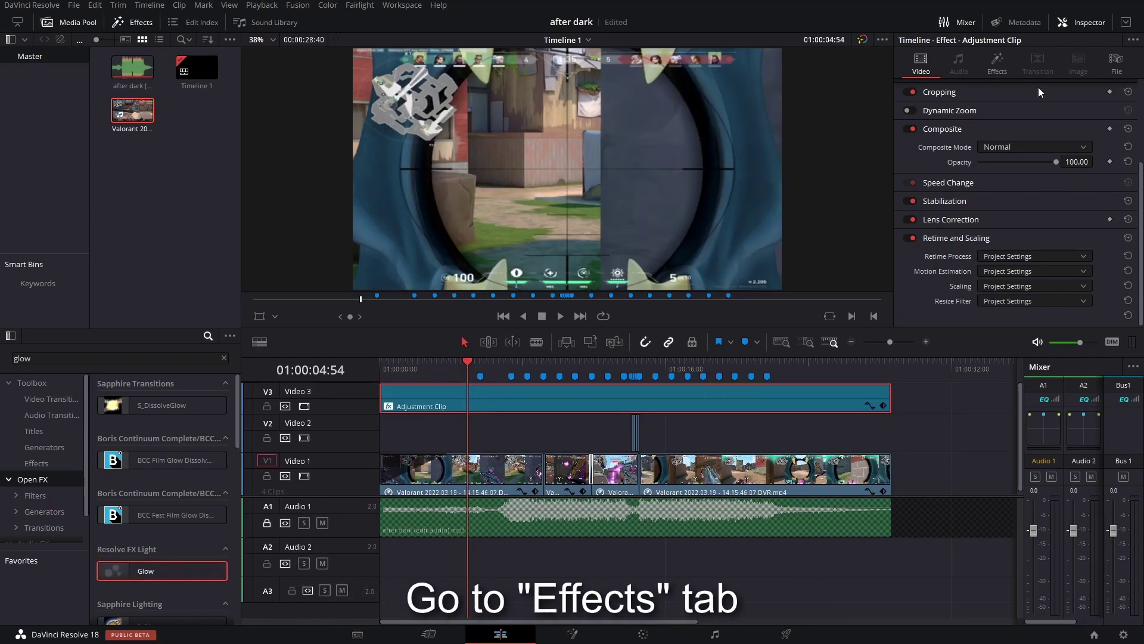
pyautogui.click(1008, 62)
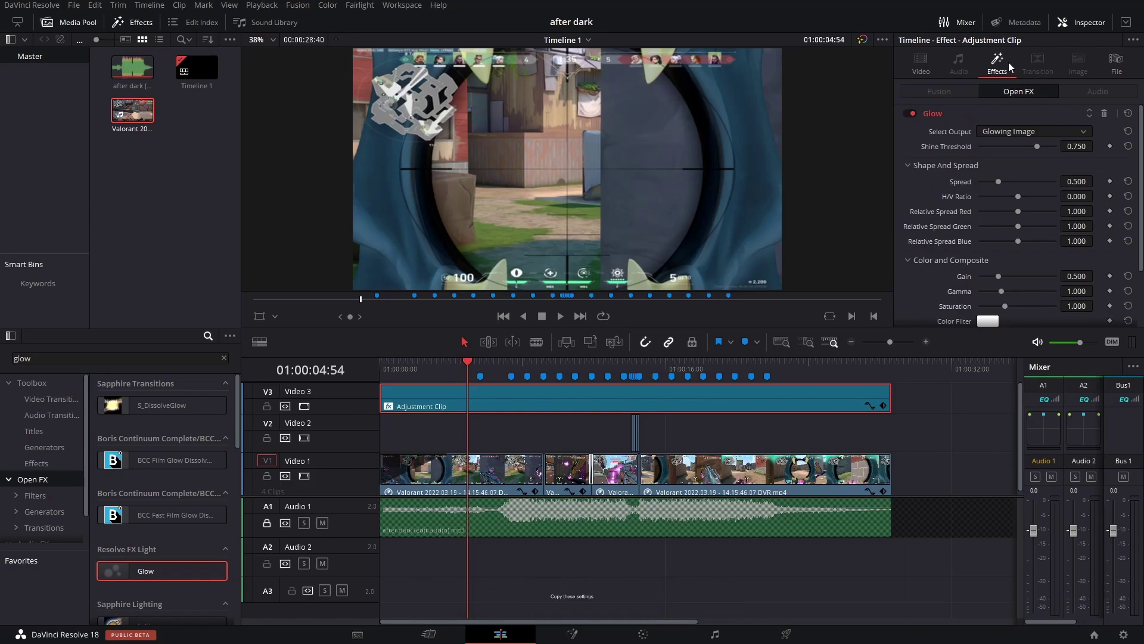
# Set the glow's Shine Threshold to 0, Spread to 0.200 and Gain to 0.300
pyautogui.moveTo(1024, 149); pyautogui.dragTo(971, 145)
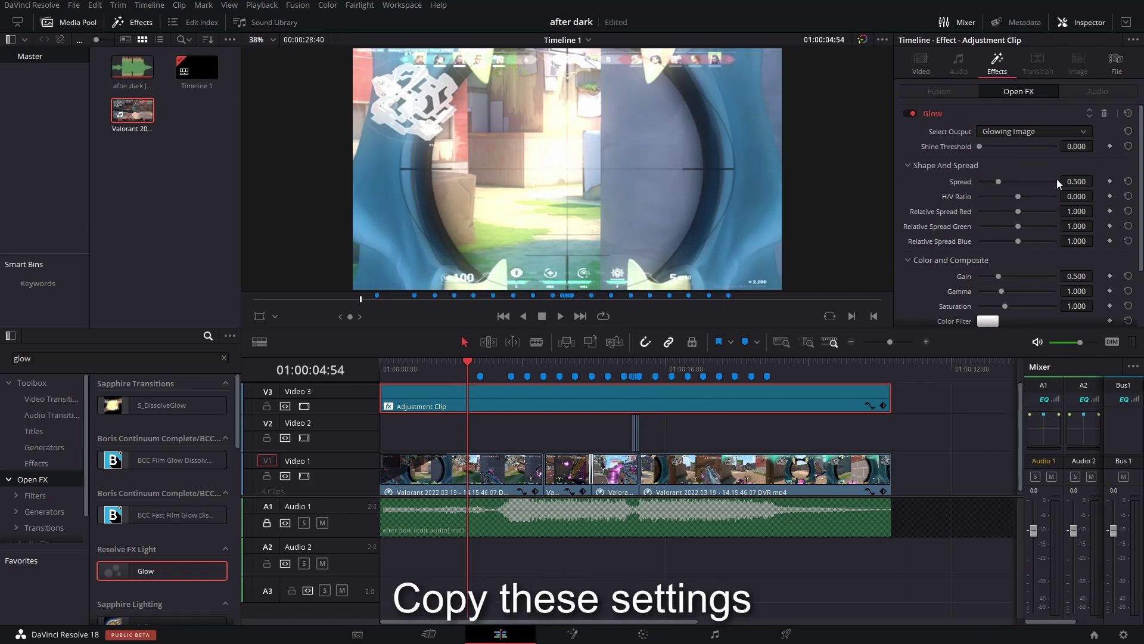
pyautogui.write('0.2')
pyautogui.press('Return')
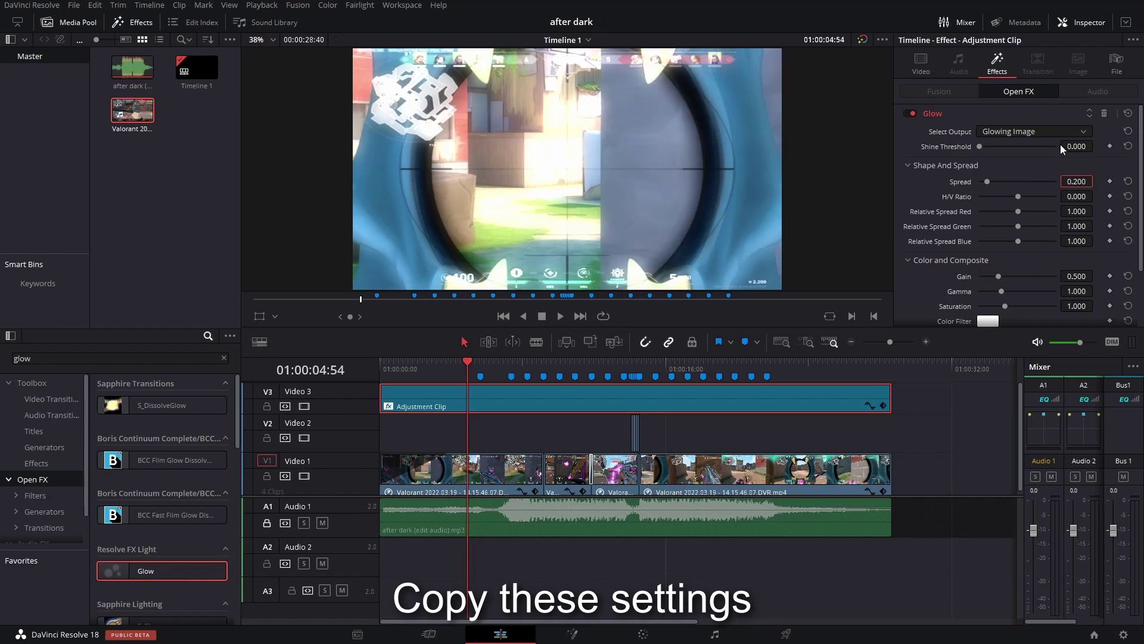
pyautogui.scroll(-3, 1140, 199)
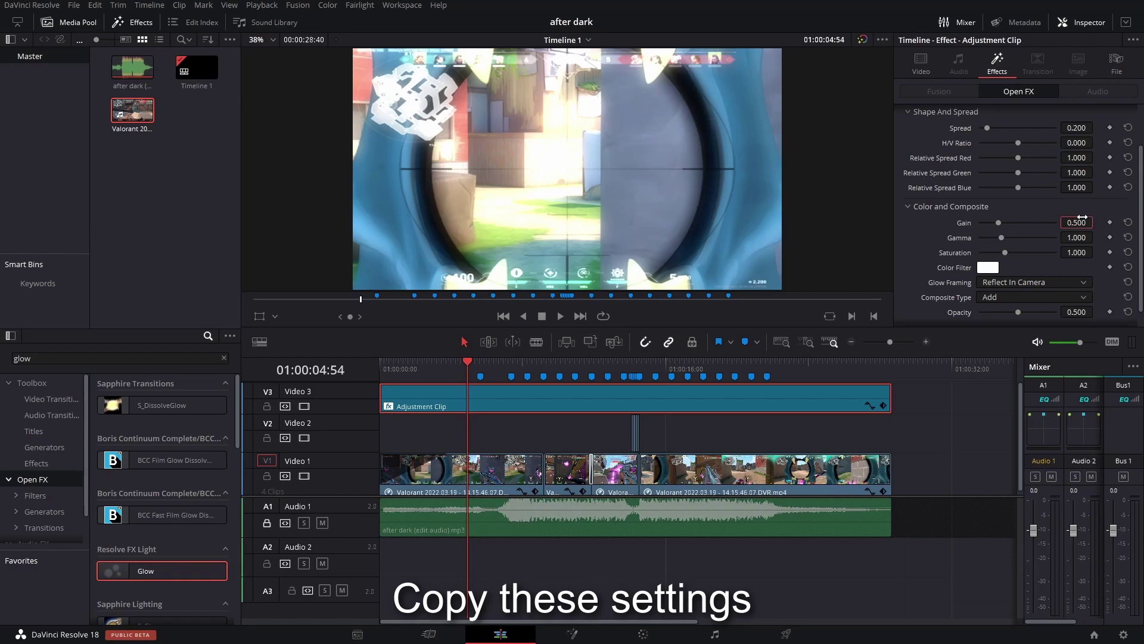
pyautogui.click(1077, 219)
pyautogui.write('0.2')
pyautogui.press('Return')
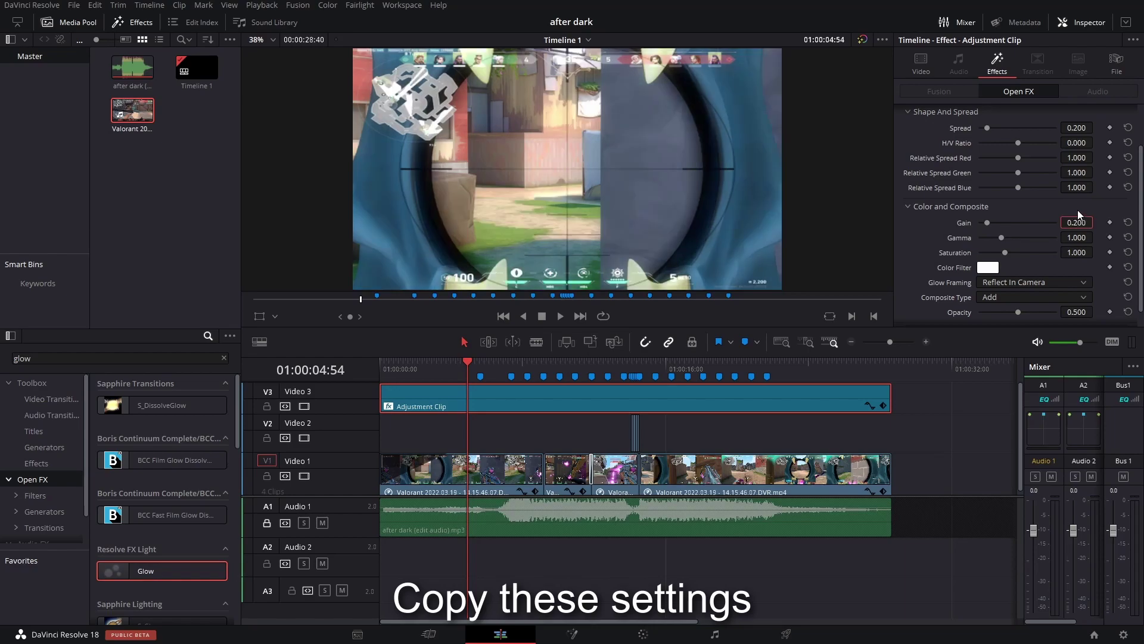
pyautogui.click(1081, 220)
pyautogui.write('0.')
pyautogui.write('3')
pyautogui.press('Return')
# Blend the glow in Screen mode and tint it purple with the Color Filter
pyautogui.click(1023, 295)
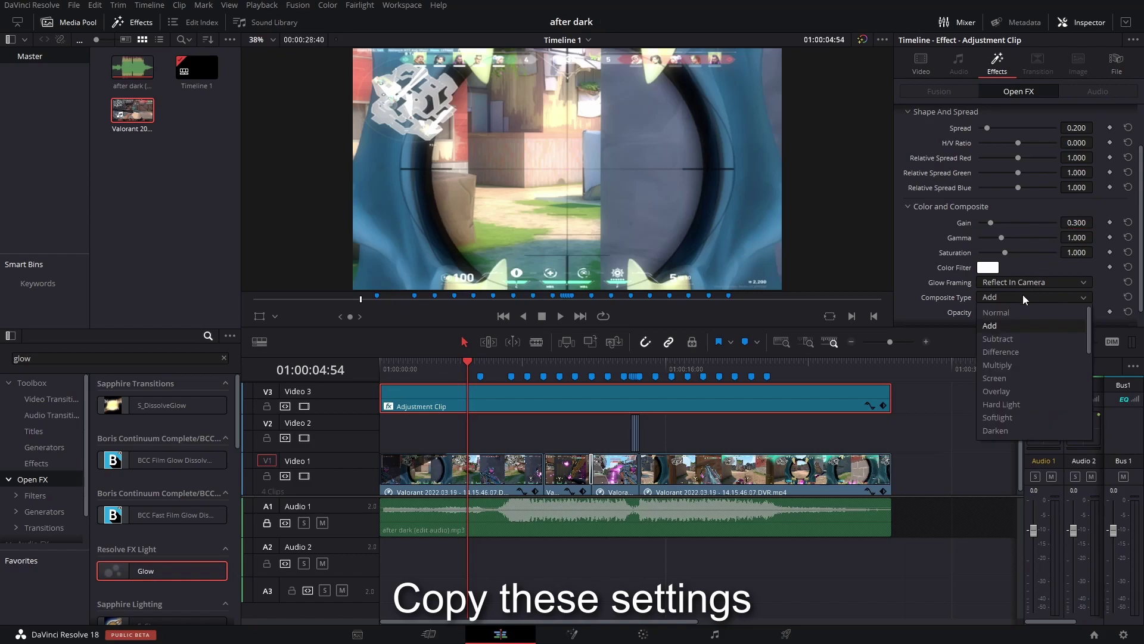
pyautogui.click(1011, 353)
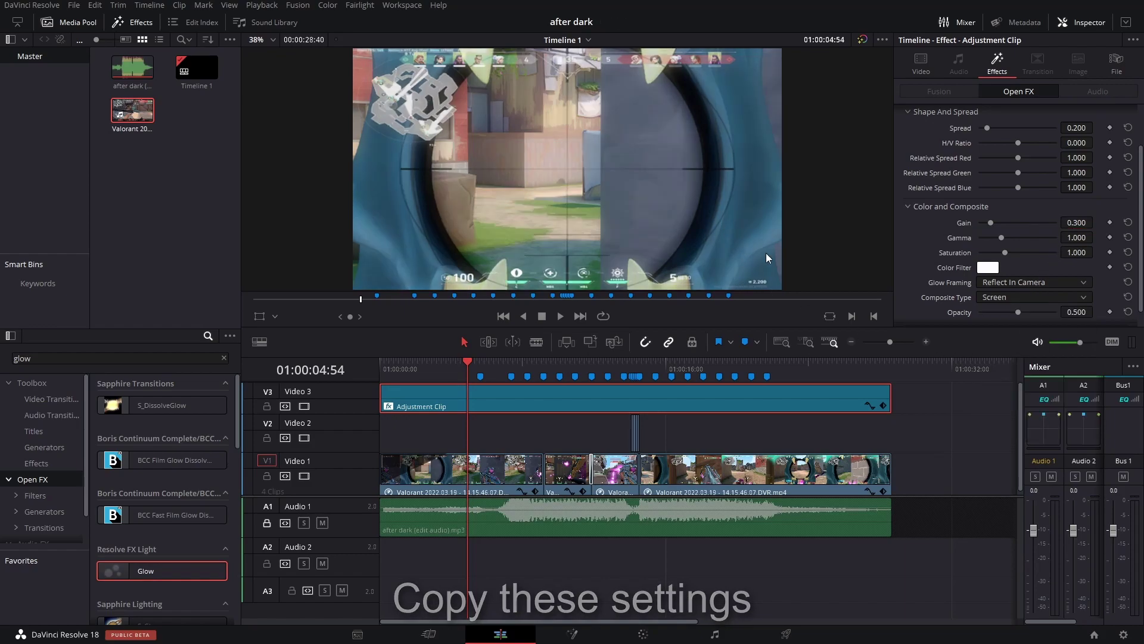
pyautogui.click(985, 268)
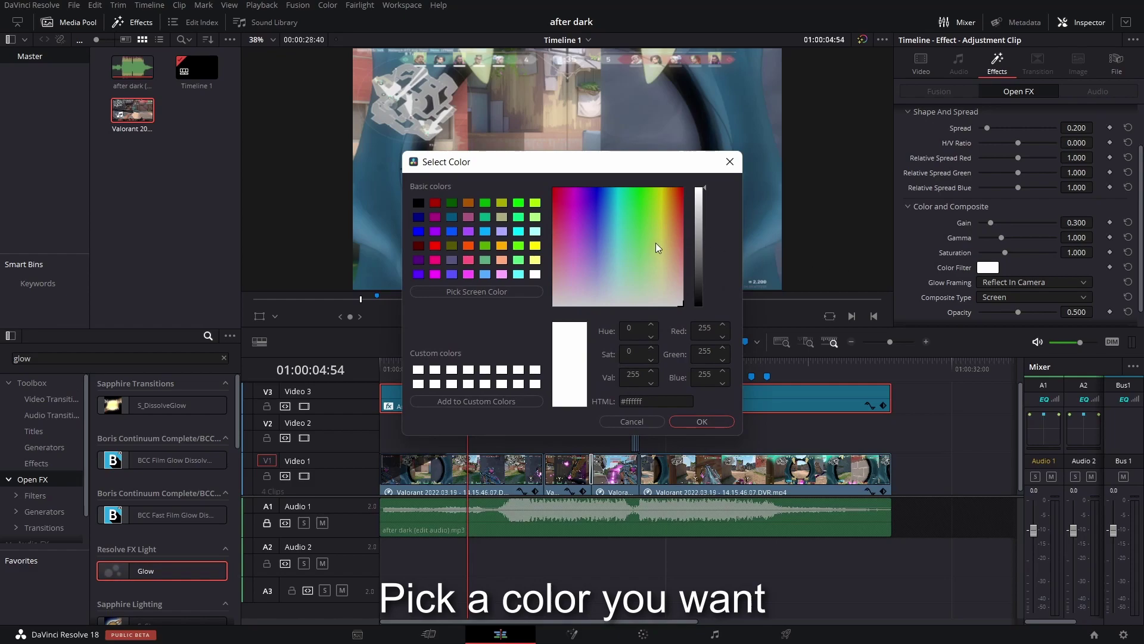
pyautogui.moveTo(655, 242)
pyautogui.mouseDown()
pyautogui.moveTo(671, 200)
pyautogui.moveTo(610, 205)
pyautogui.moveTo(588, 221)
pyautogui.mouseUp()
pyautogui.click(719, 420)
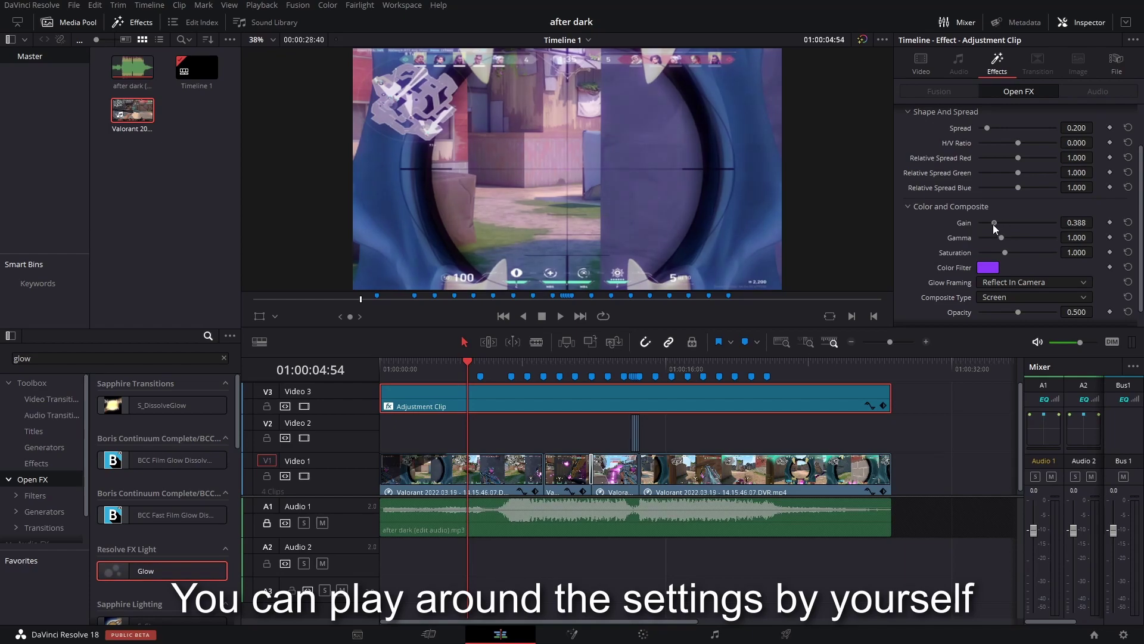
# Fine-tune gain 0.465, threshold 0.015, spread 0.186, and switch the glow compositing to Add
pyautogui.moveTo(991, 223); pyautogui.dragTo(997, 225)
pyautogui.scroll(2, 1131, 182)
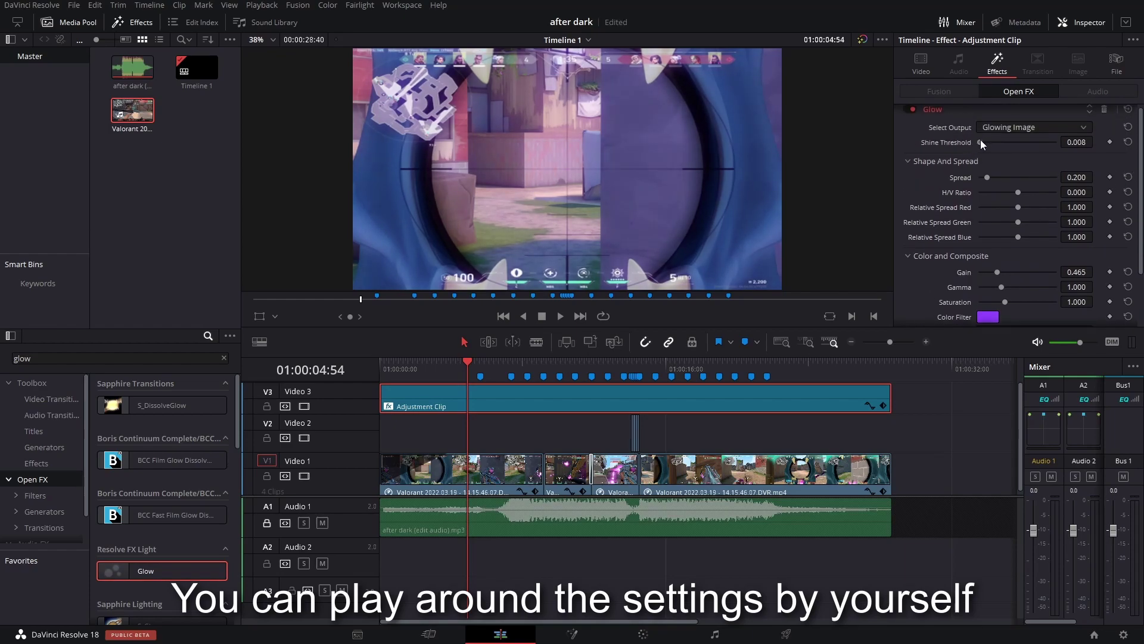
pyautogui.moveTo(980, 143); pyautogui.dragTo(985, 181)
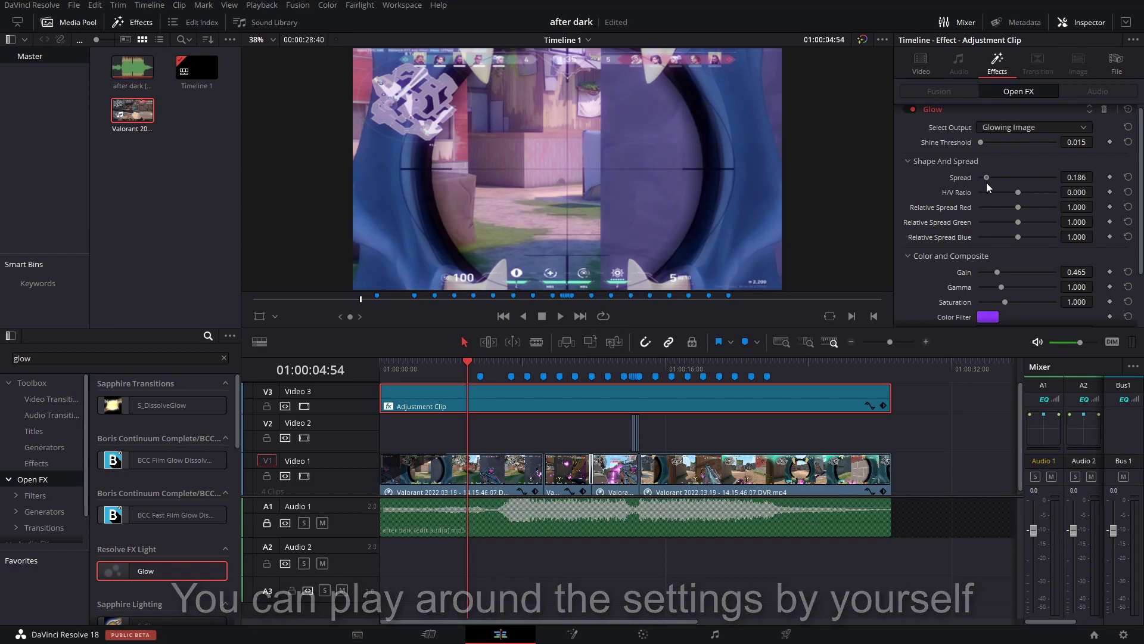
pyautogui.scroll(-2, 1126, 268)
pyautogui.click(1011, 280)
pyautogui.click(1020, 303)
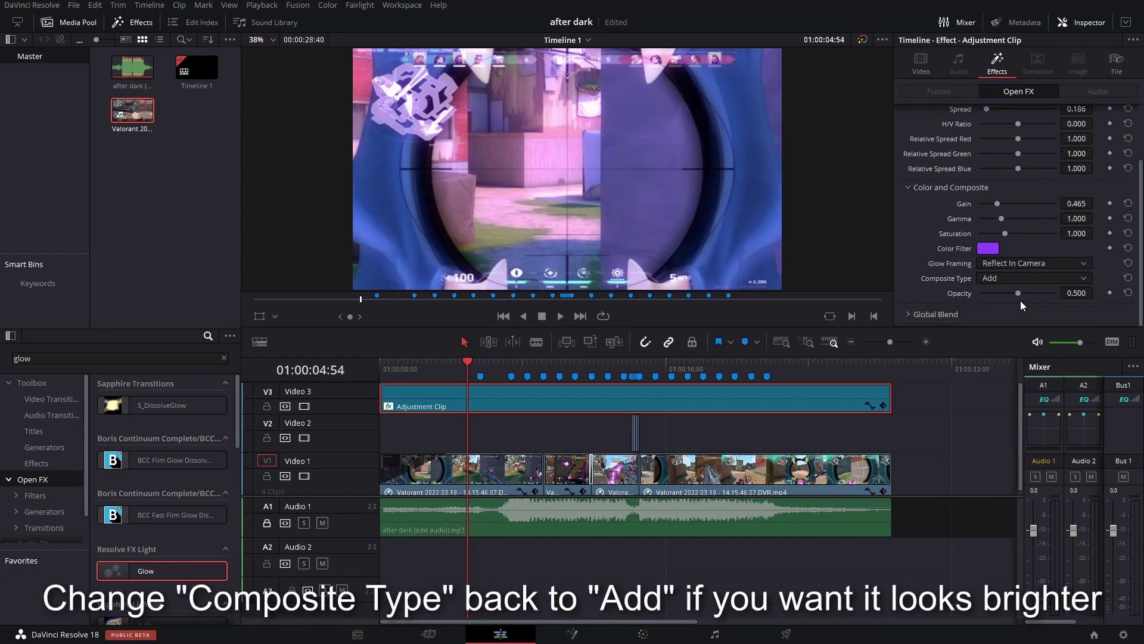
pyautogui.scroll(1, 1115, 260)
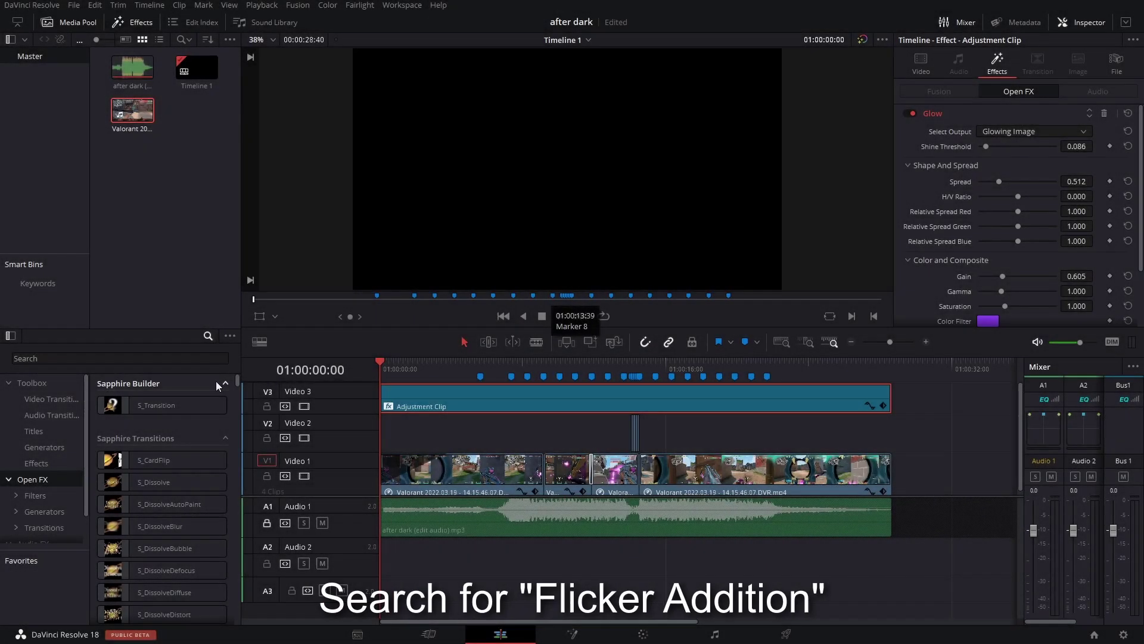
# Search 'flicker' and apply Flicker Addition to the V3 Adjustment Clip
pyautogui.click(169, 362)
pyautogui.write('flicker')
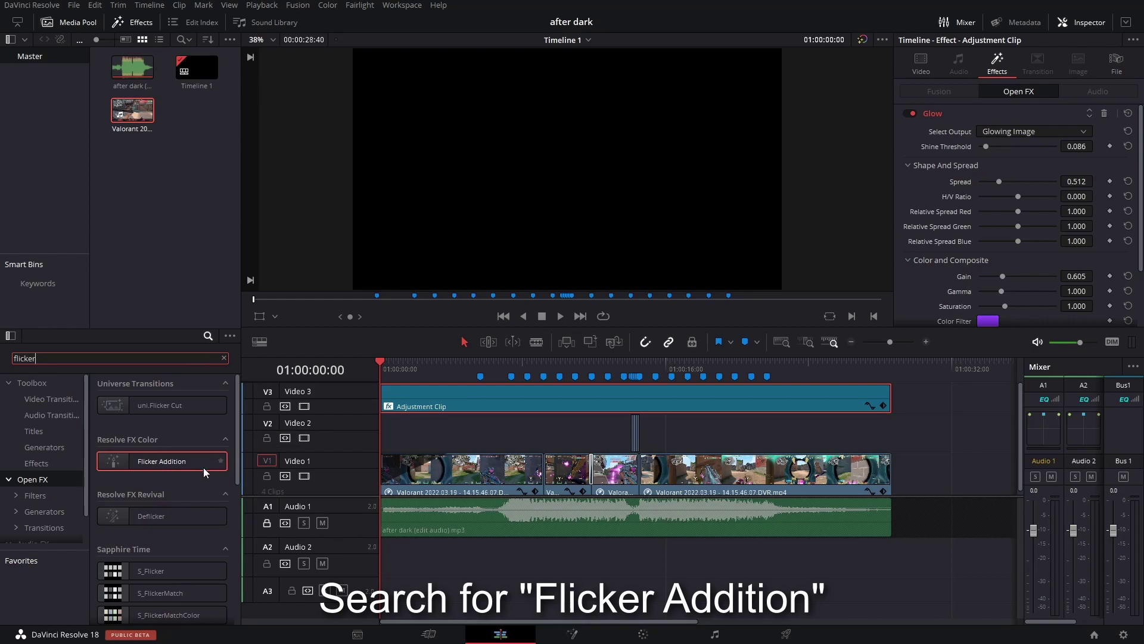
pyautogui.moveTo(162, 463); pyautogui.dragTo(513, 398)
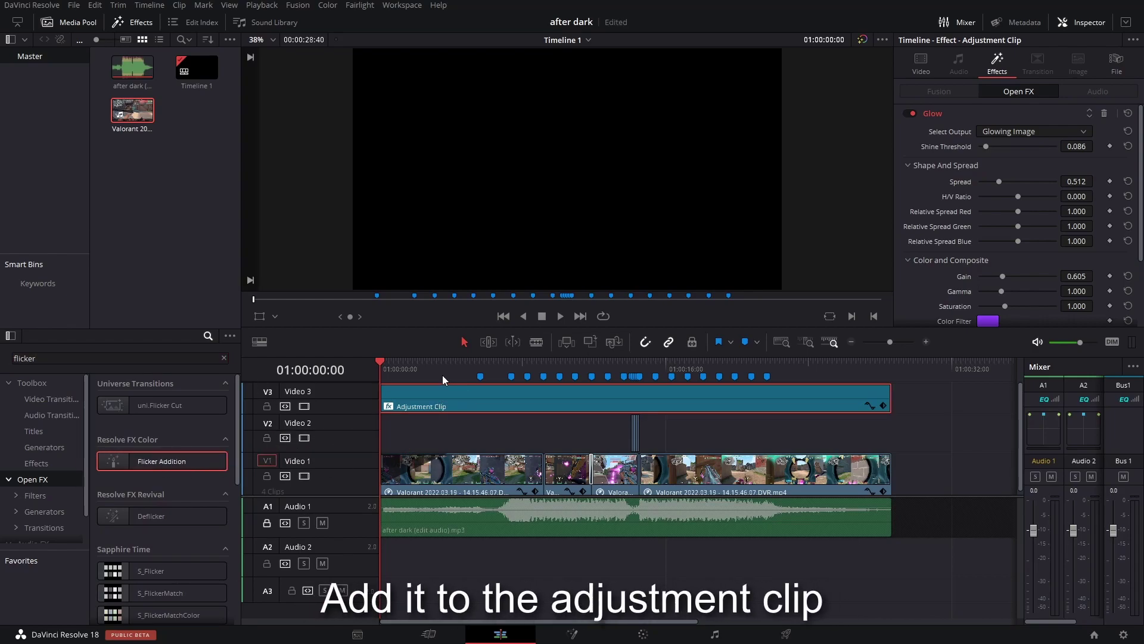
pyautogui.moveTo(444, 372); pyautogui.dragTo(445, 376)
# Lower the Flicker Addition Speed to 0.100 in the Inspector
pyautogui.click(957, 113)
pyautogui.click(950, 131)
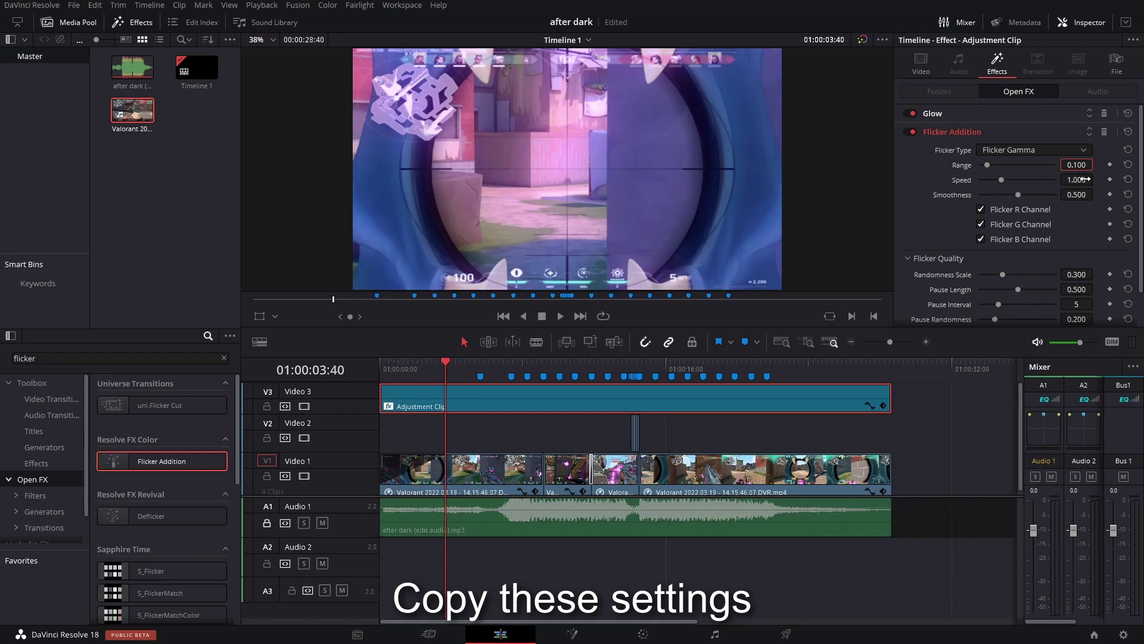
pyautogui.moveTo(1088, 186); pyautogui.dragTo(1066, 186)
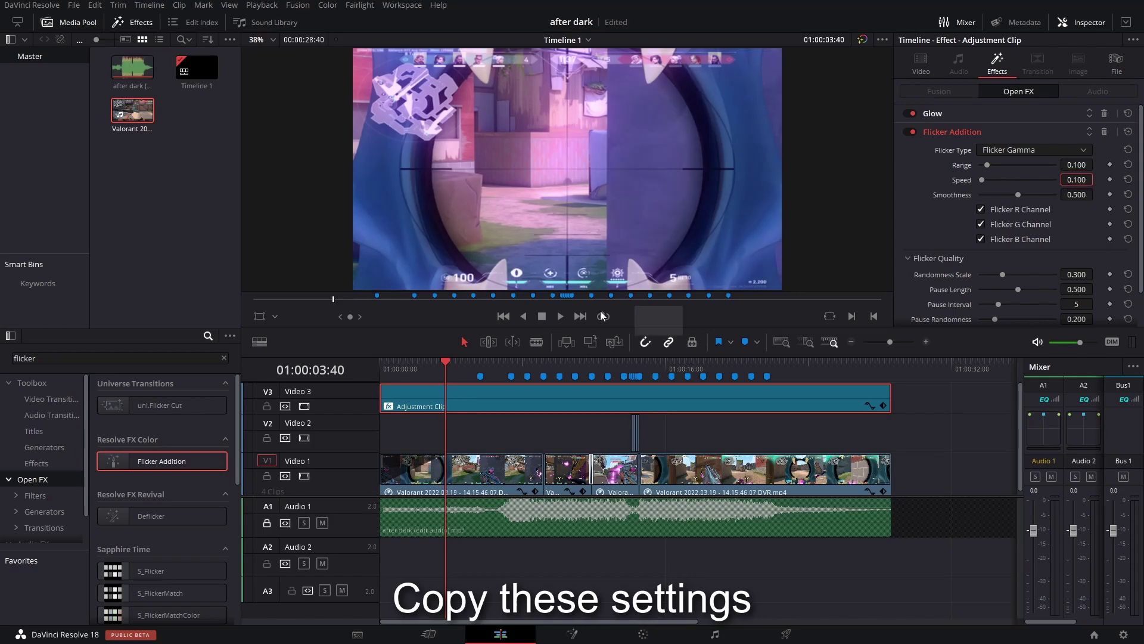
pyautogui.moveTo(440, 370)
pyautogui.mouseDown()
pyautogui.moveTo(428, 369)
pyautogui.moveTo(475, 385)
pyautogui.mouseUp()
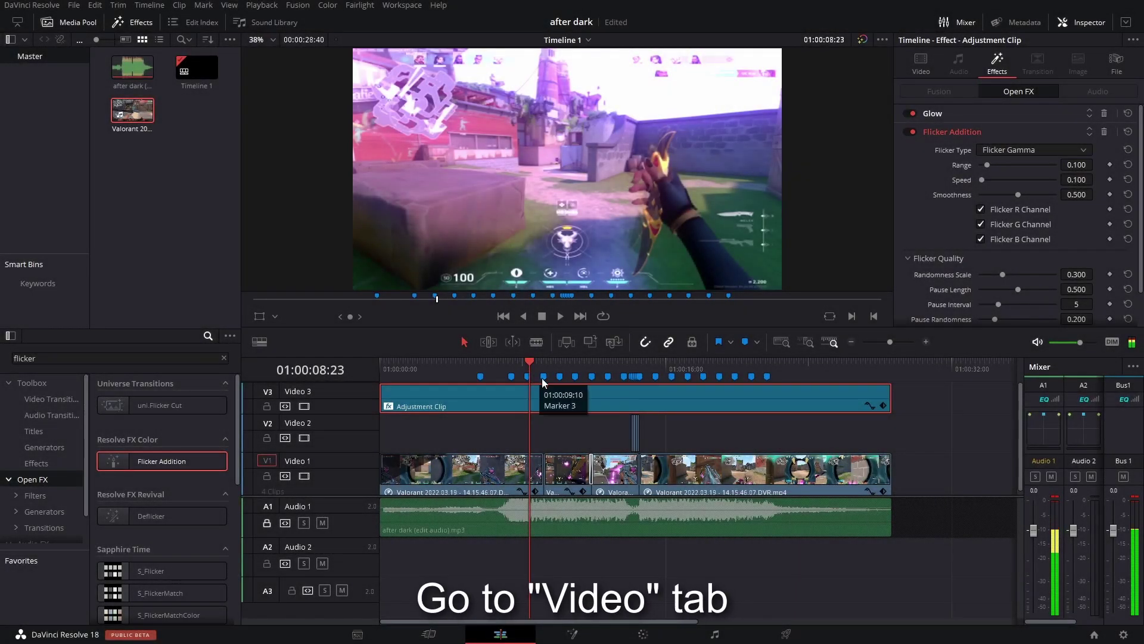
# Set the Adjustment Clip's Crop Top and Crop Bottom to 30
pyautogui.click(930, 65)
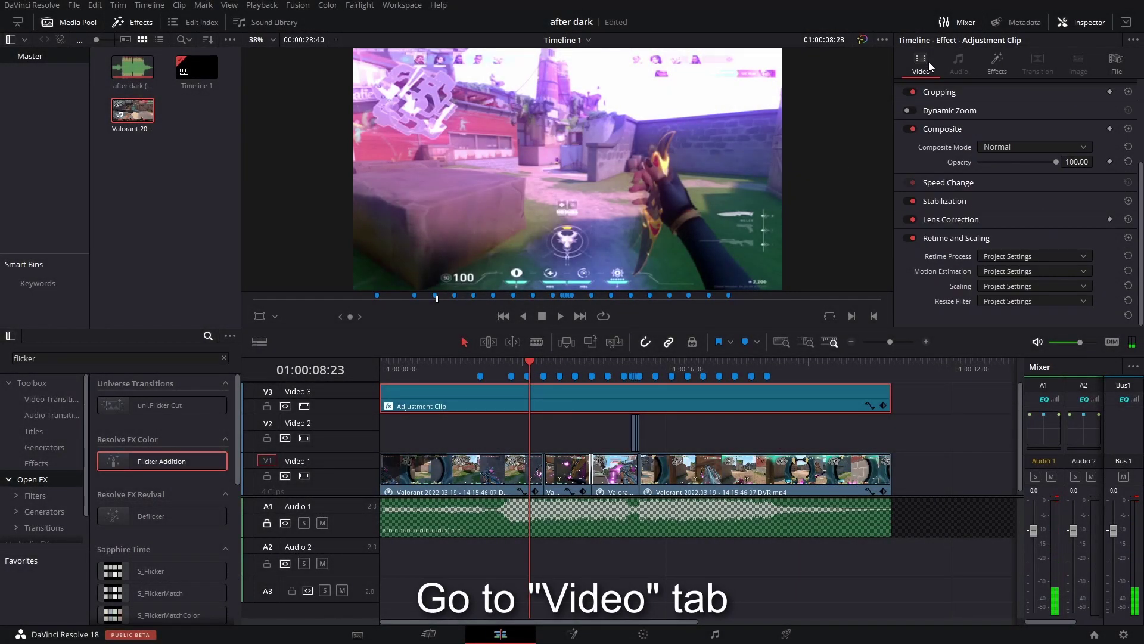
pyautogui.scroll(3, 1125, 162)
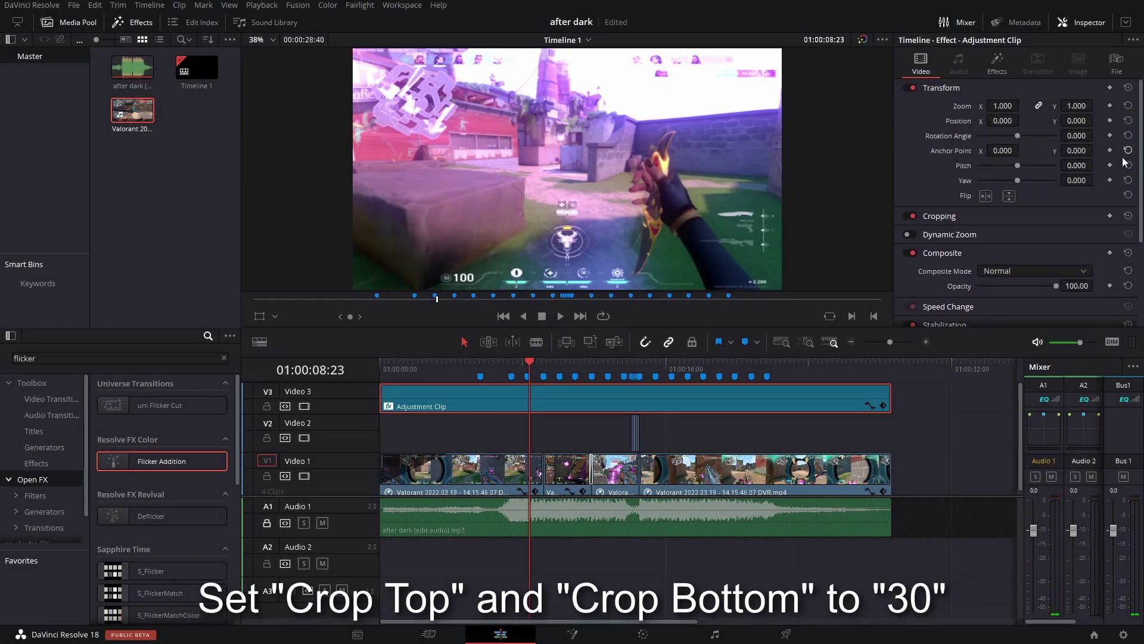
pyautogui.click(932, 218)
pyautogui.scroll(-3, 932, 219)
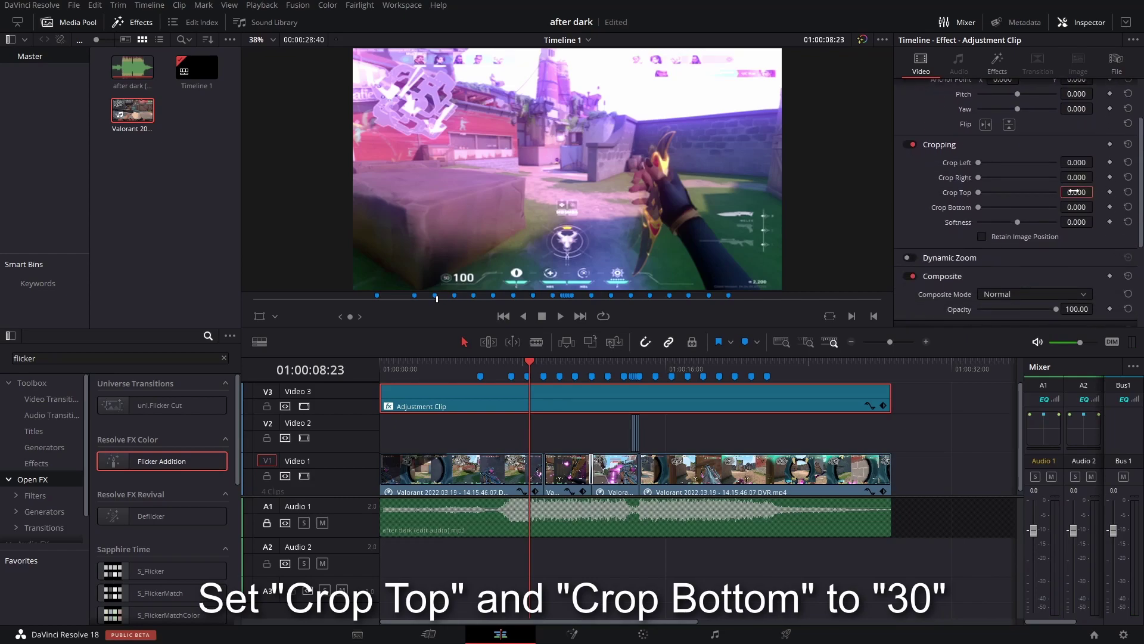
pyautogui.press('Return')
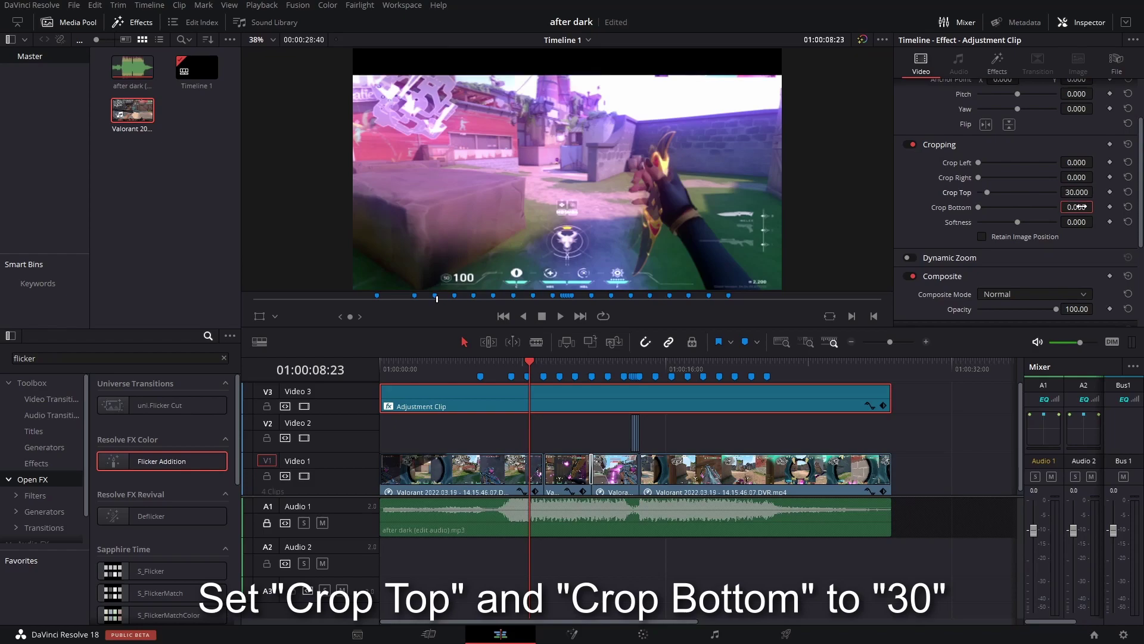
pyautogui.write('3')
pyautogui.press('Return')
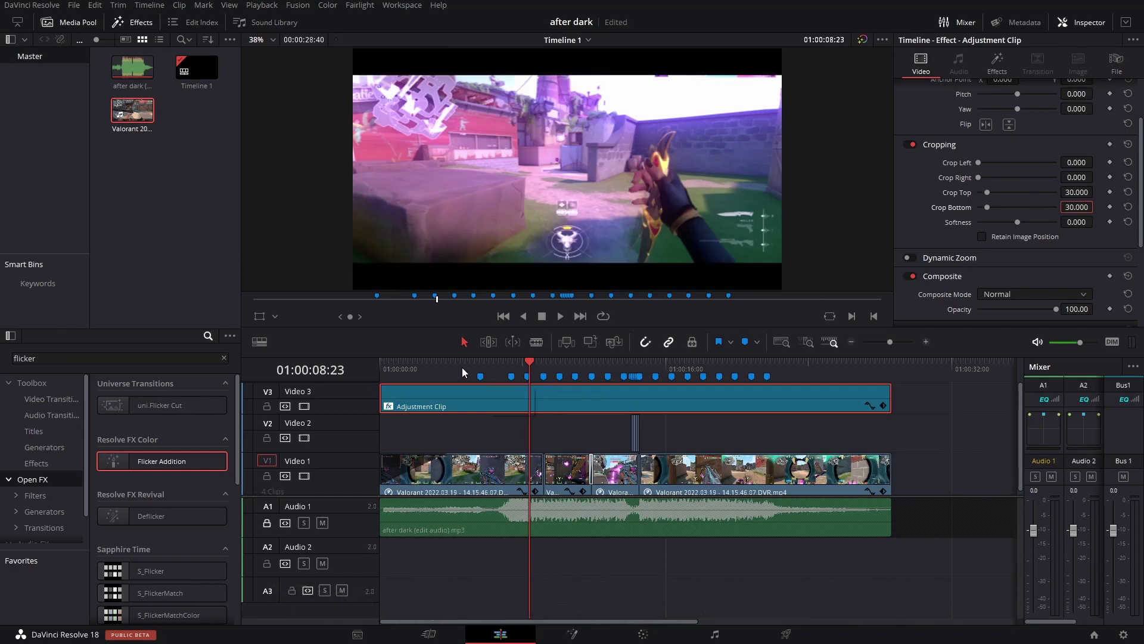
# Play the timeline from the start to preview the letterbox bars
pyautogui.moveTo(438, 364); pyautogui.dragTo(377, 365)
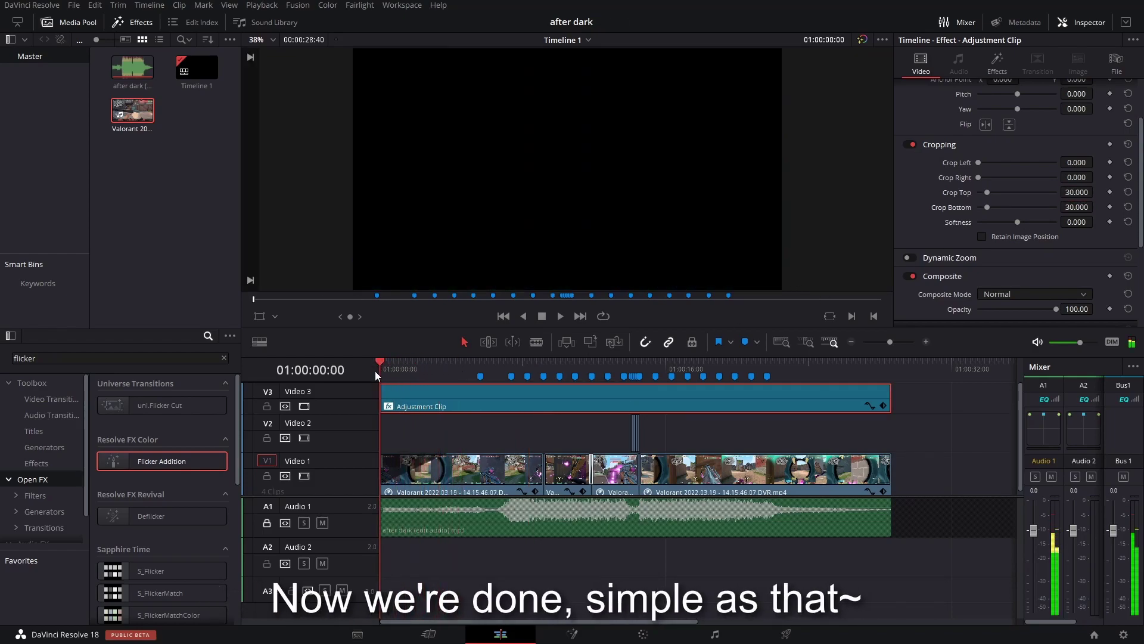
pyautogui.press('space')
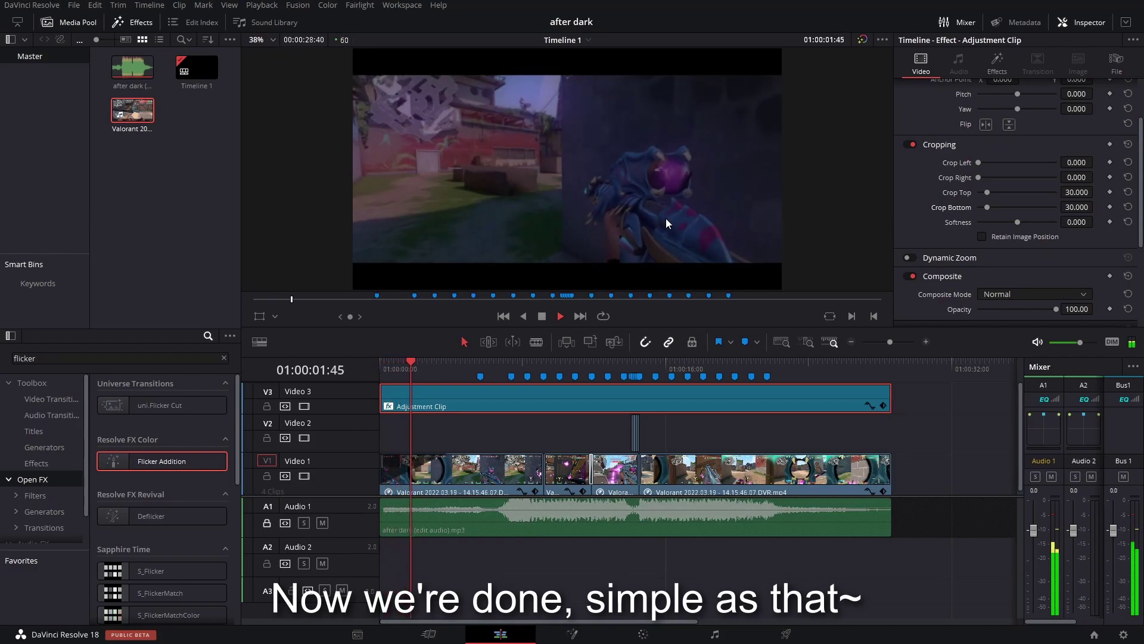
pyautogui.moveTo(469, 364); pyautogui.dragTo(482, 365)
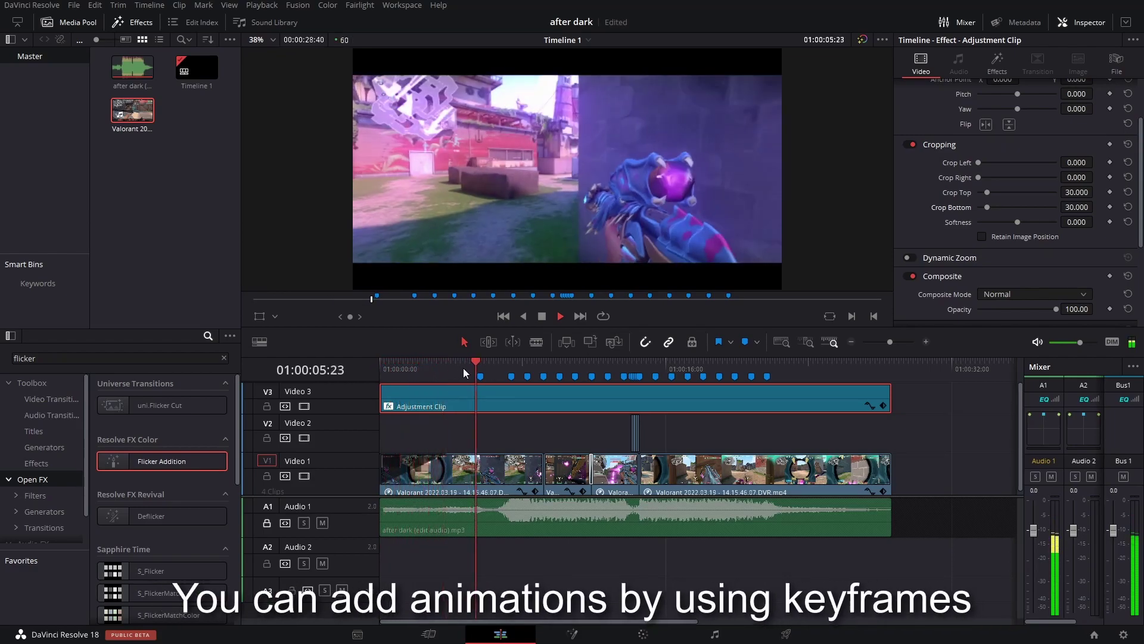
# Keyframe Crop Top and Bottom at 0 near 05:43 and at 30 a few frames later
pyautogui.click(1109, 194)
pyautogui.click(1110, 206)
pyautogui.moveTo(1076, 191)
pyautogui.mouseDown()
pyautogui.moveTo(1067, 192)
pyautogui.moveTo(1078, 206)
pyautogui.mouseUp()
pyautogui.press('Down')
pyautogui.moveTo(482, 361); pyautogui.dragTo(493, 360)
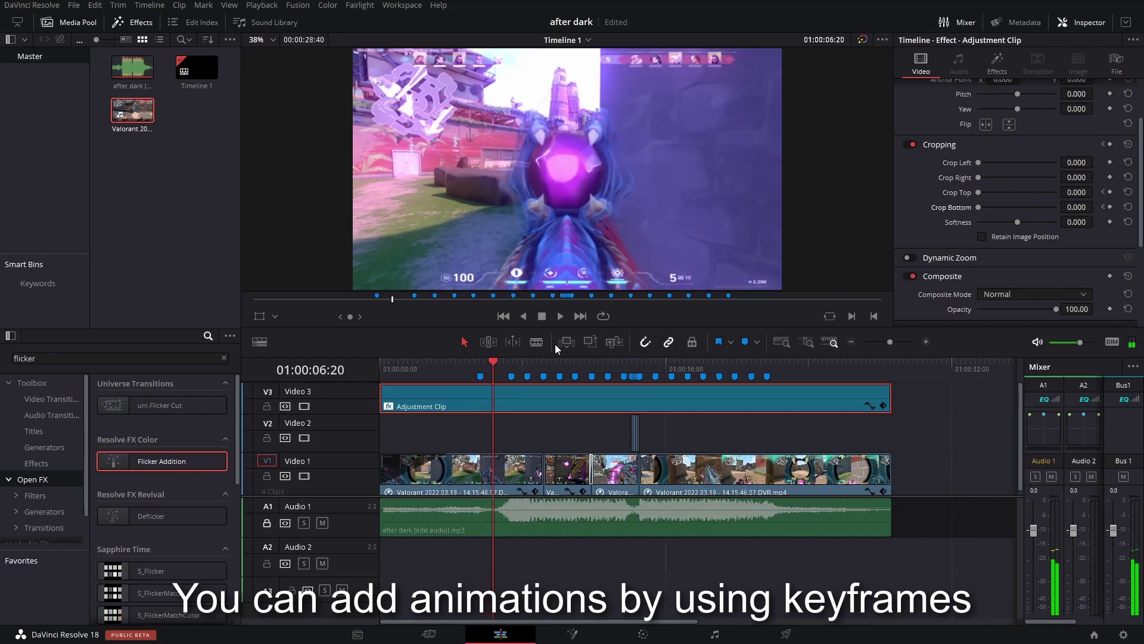
pyautogui.press('Left')
pyautogui.press('Left')
pyautogui.press('Left')
pyautogui.click(1075, 207)
pyautogui.write('30')
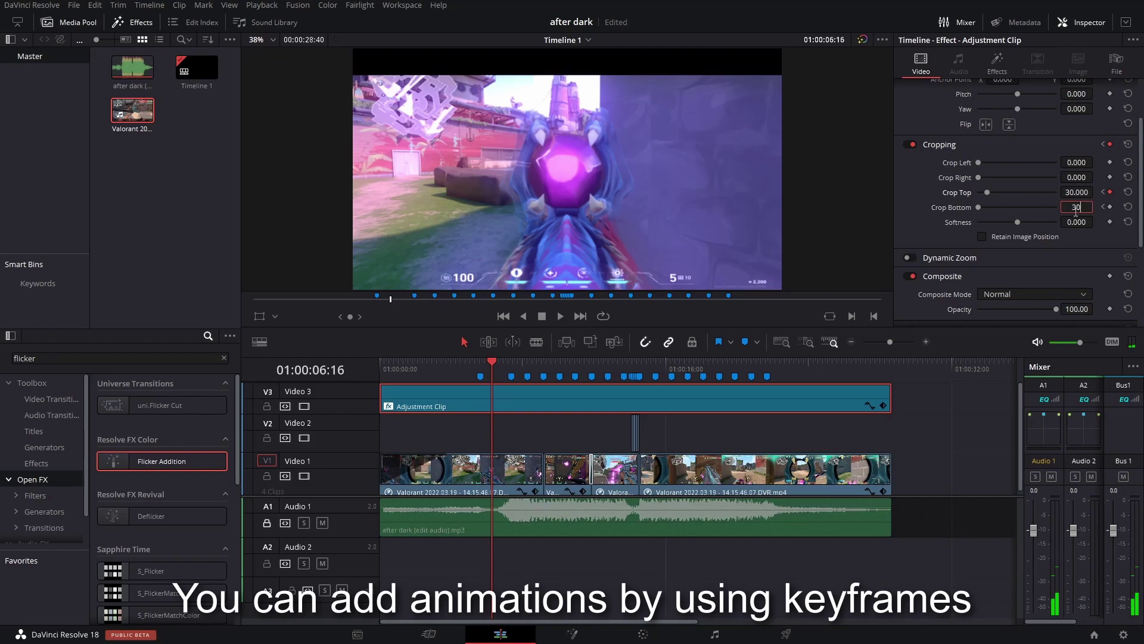
pyautogui.press('Return')
# Add an intermediate 15 crop keyframe for top and bottom, then replay the bar animation
pyautogui.click(486, 360)
pyautogui.press('space')
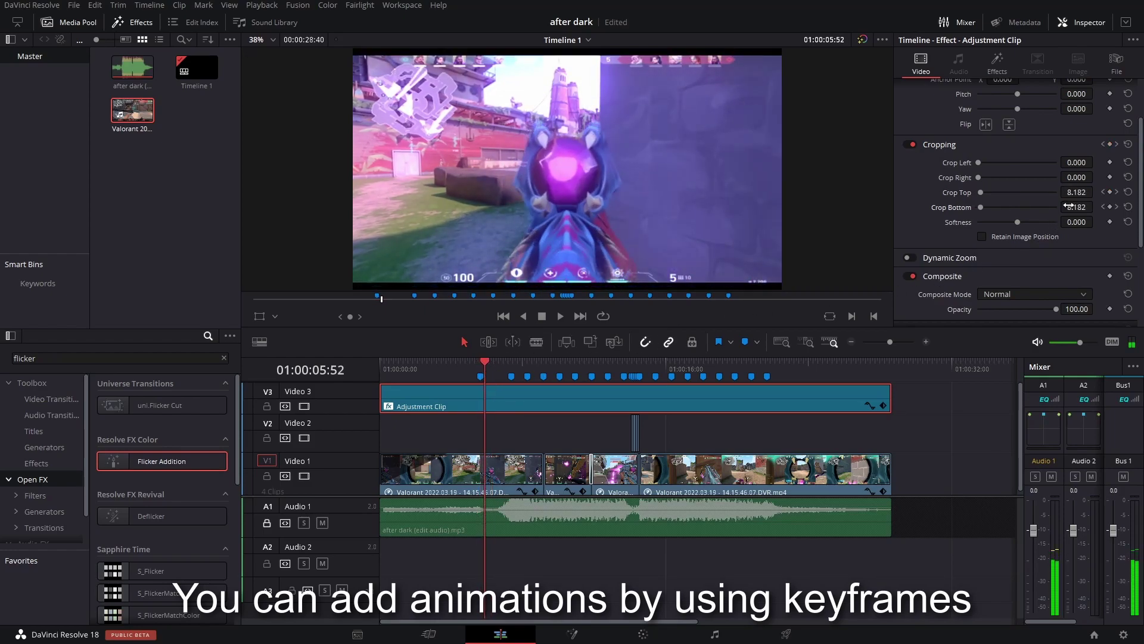
pyautogui.press('Tab')
pyautogui.write('15')
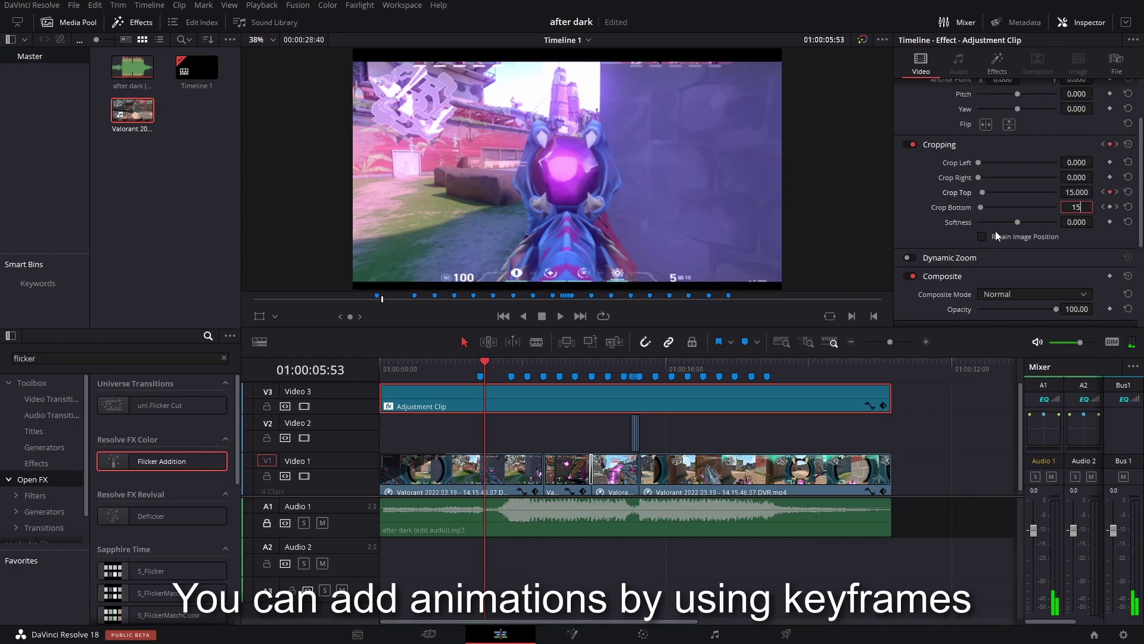
pyautogui.press('Return')
pyautogui.press('space')
pyautogui.click(469, 363)
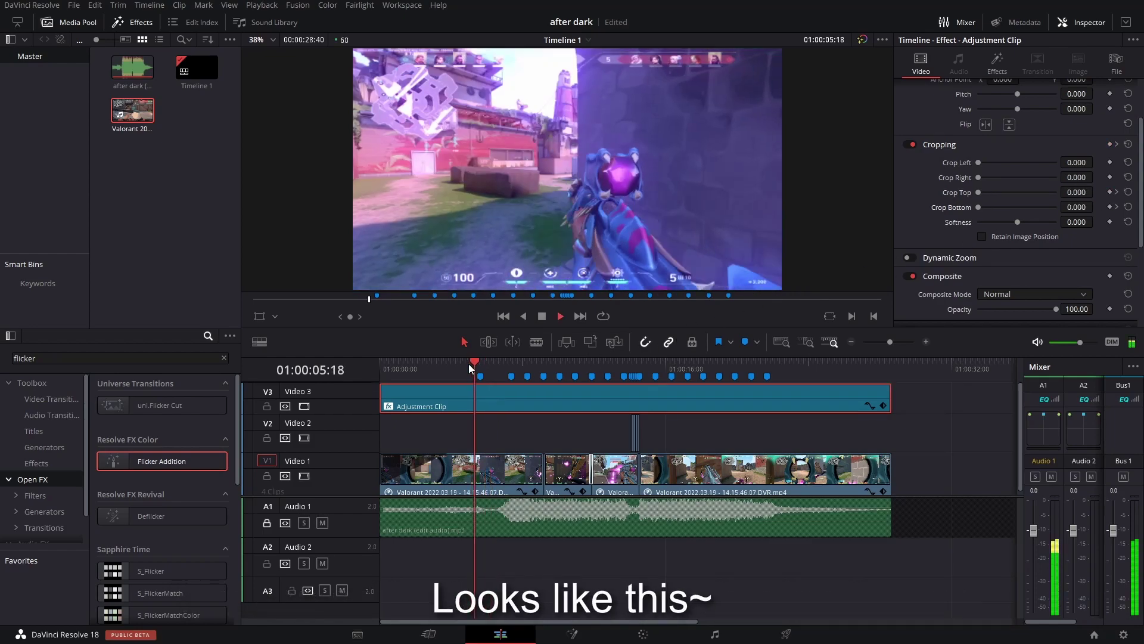
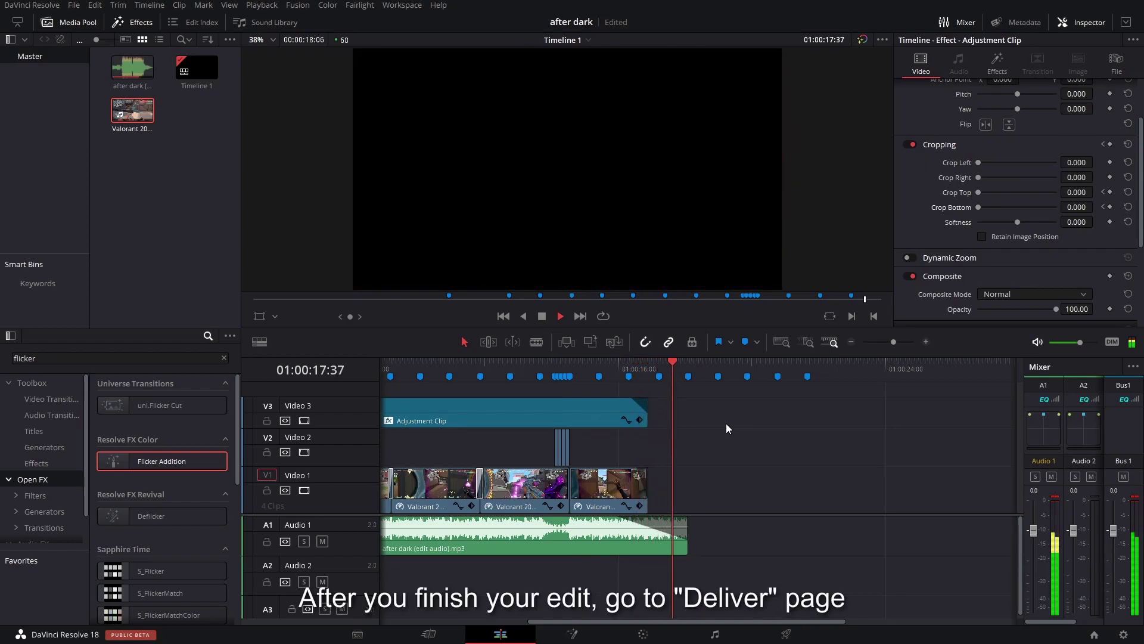
# Stop playback, zoom the timeline out to show the whole edit, and go to the Deliver page
pyautogui.click(726, 423)
pyautogui.moveTo(894, 342); pyautogui.dragTo(889, 342)
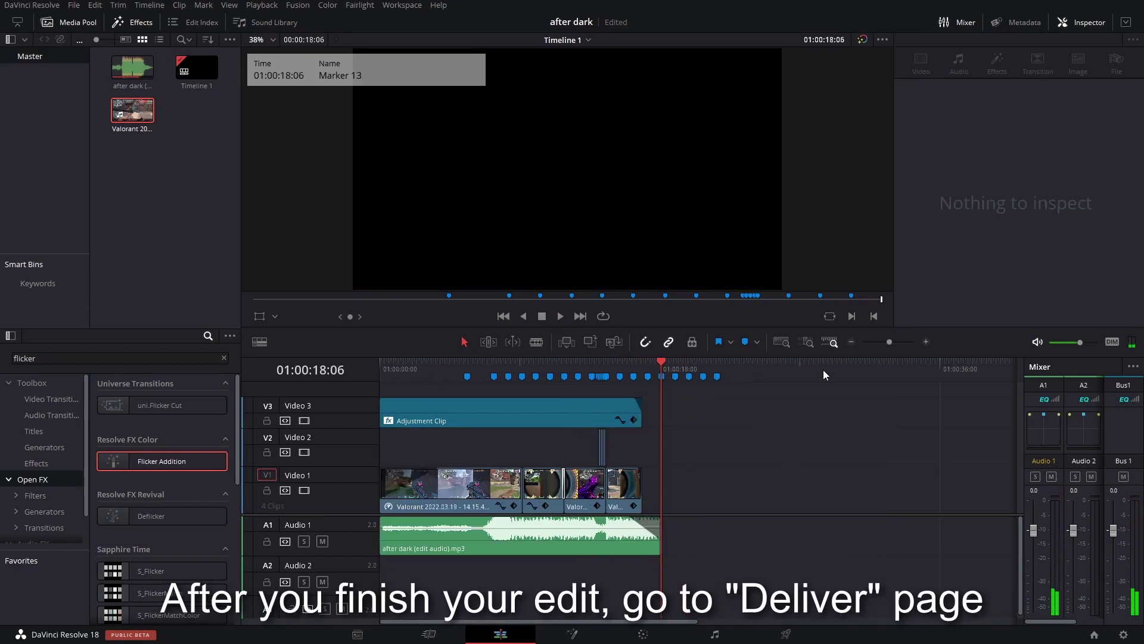
pyautogui.click(813, 639)
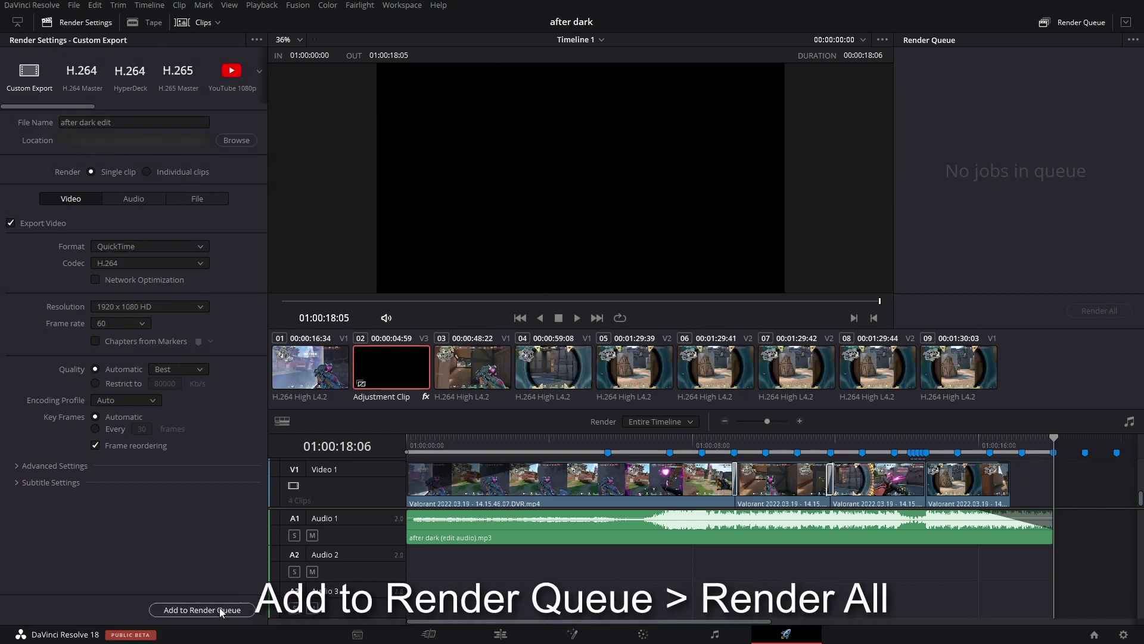
# Queue 'after dark edit' as a QuickTime H.264 render job and render all jobs
pyautogui.click(221, 611)
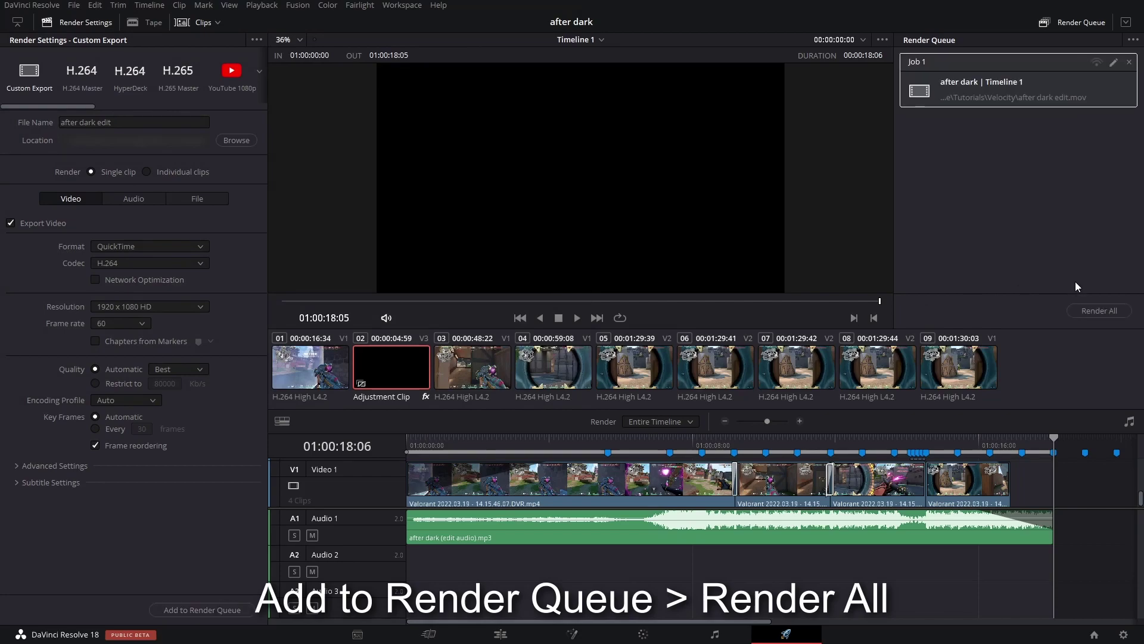
pyautogui.click(1089, 312)
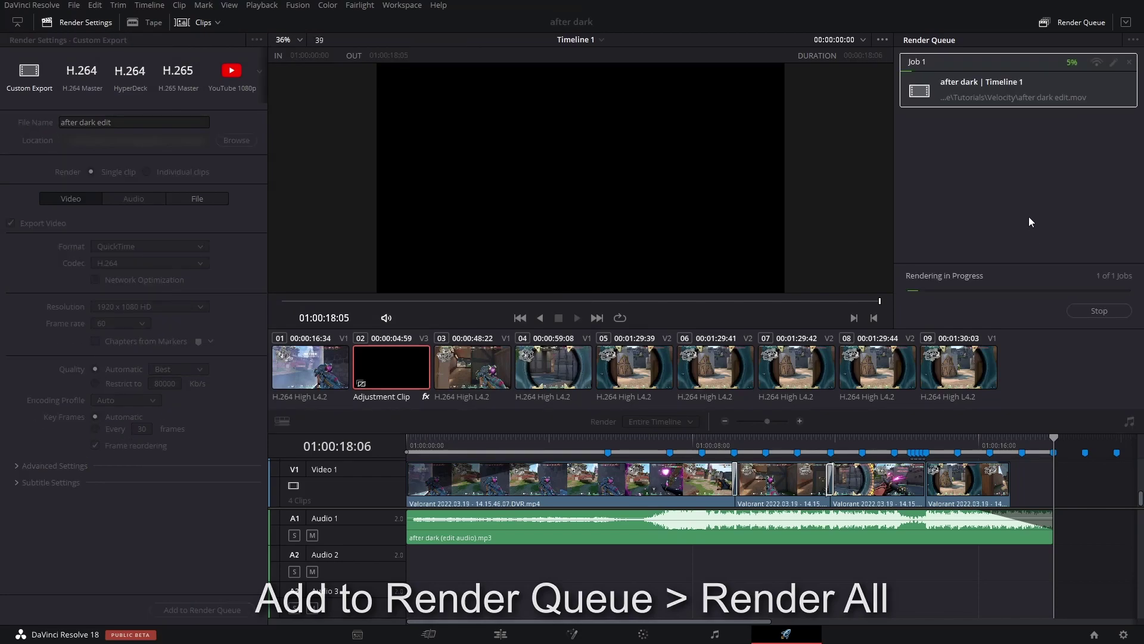